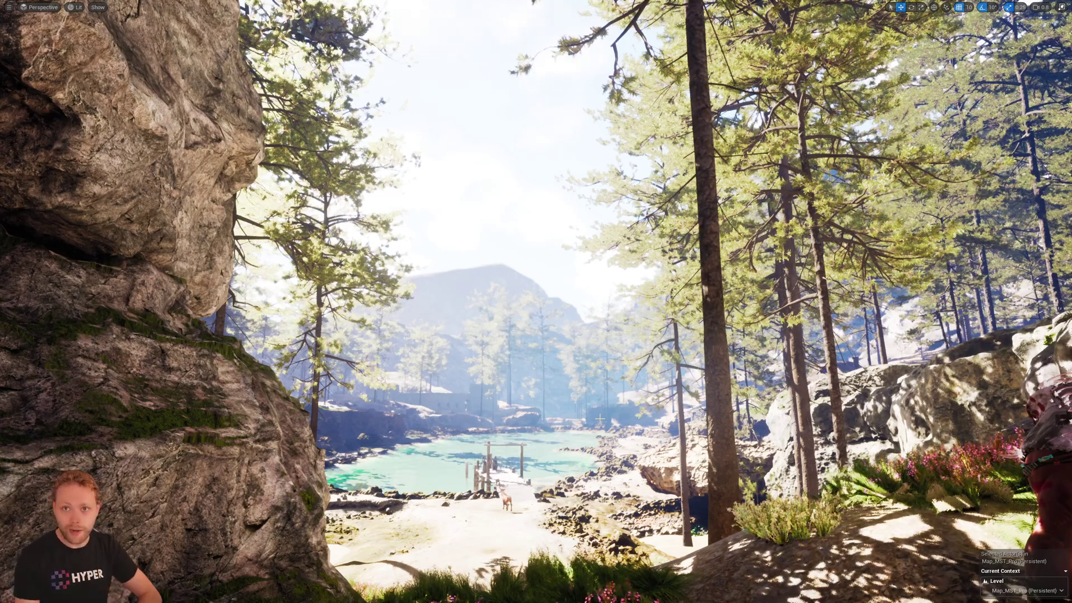
# Step: Add the AC_WorldMapManager_Advanced and AC_QuestManager_Advanced components to the BP_PlayerController_MSTPro blueprint
pyautogui.press('F11')
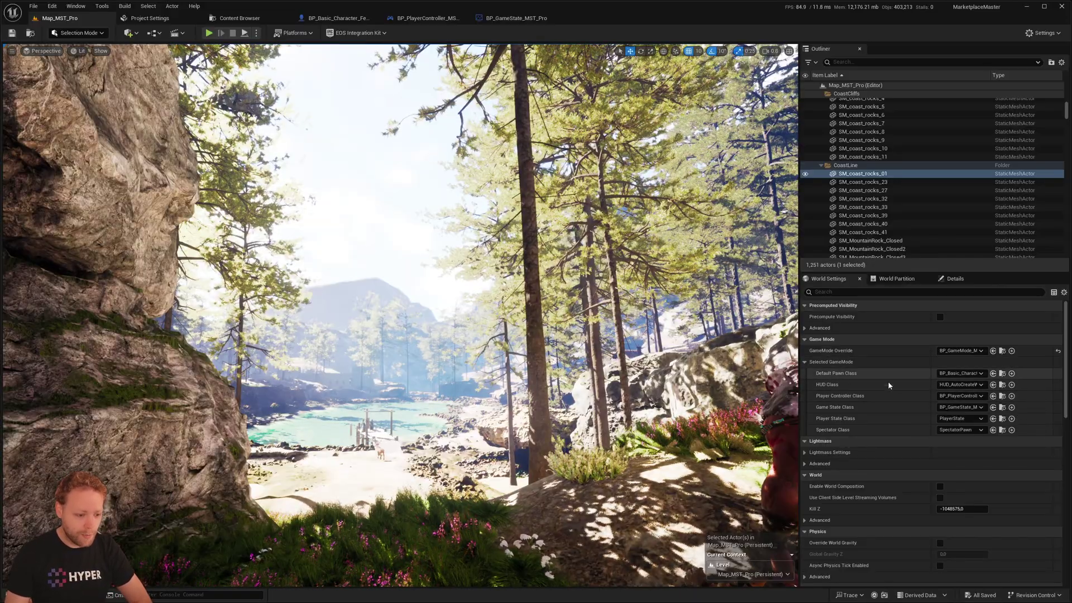
pyautogui.click(440, 19)
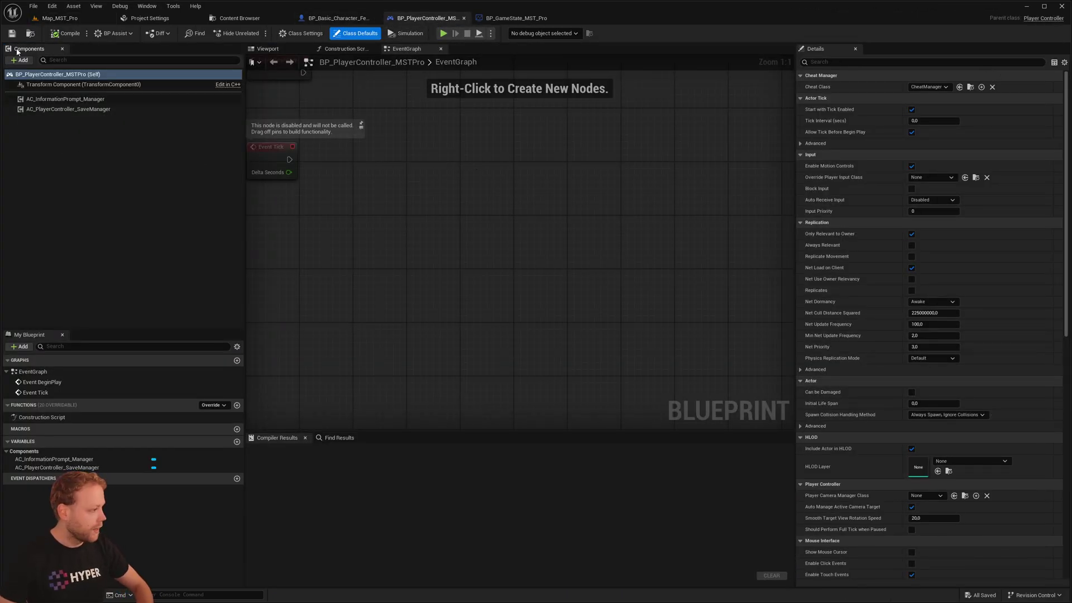
pyautogui.click(21, 60)
pyautogui.click(22, 60)
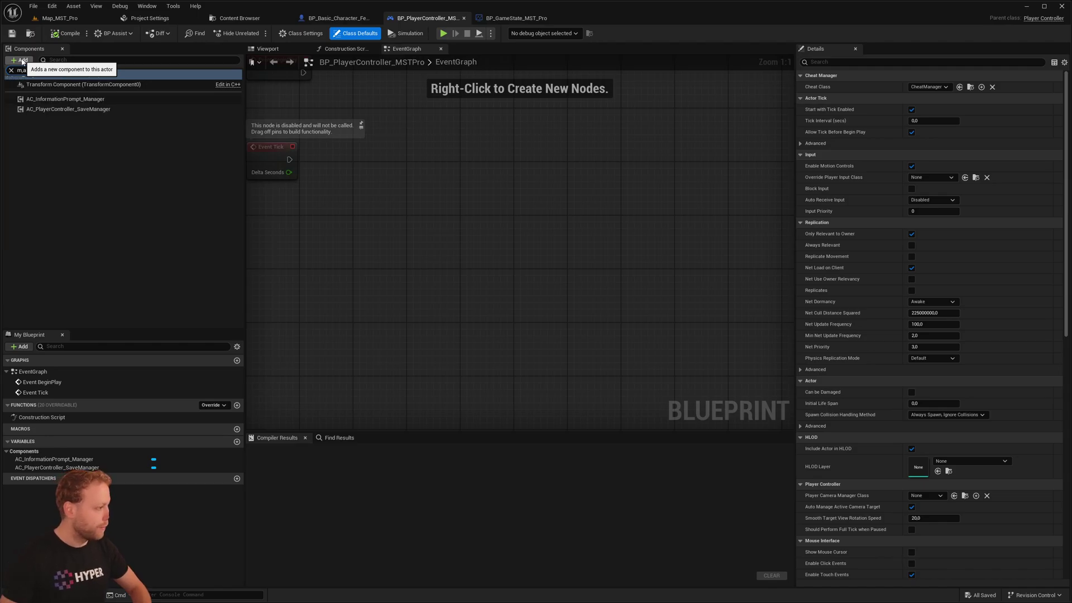
pyautogui.write('map')
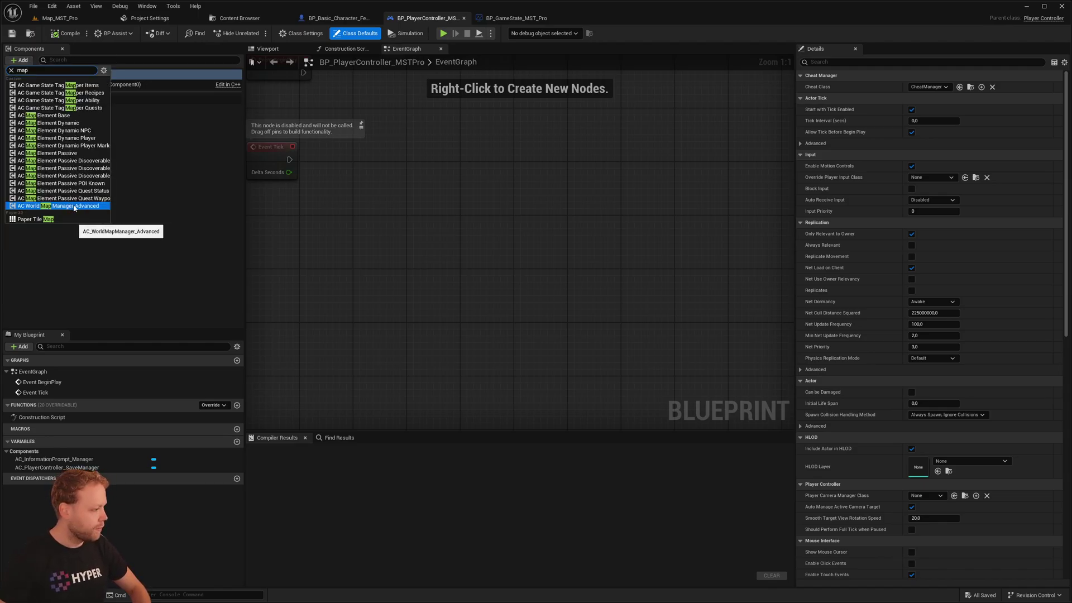
pyautogui.press('Escape')
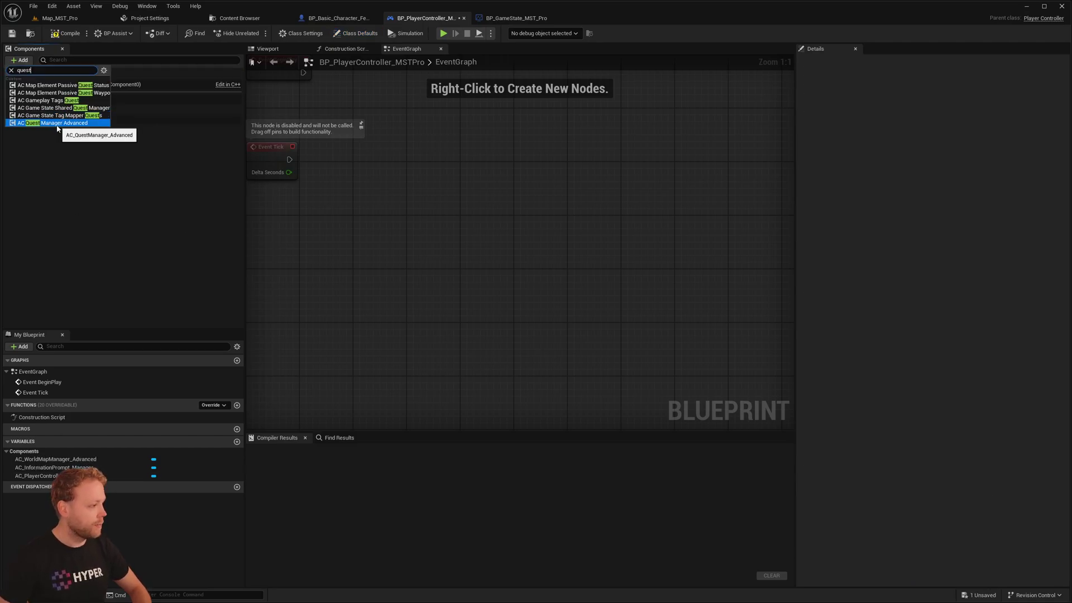
pyautogui.press('Escape')
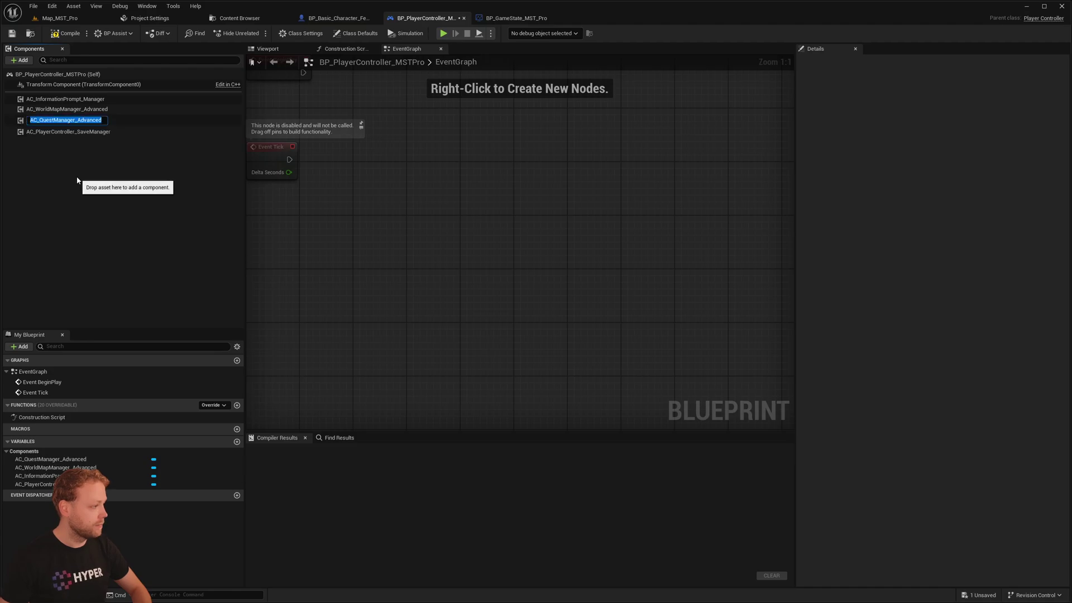
# Step: Add the AC_GameState_TagMapper_Quests component to the BP_GameState_MST_Pro blueprint
pyautogui.click(516, 23)
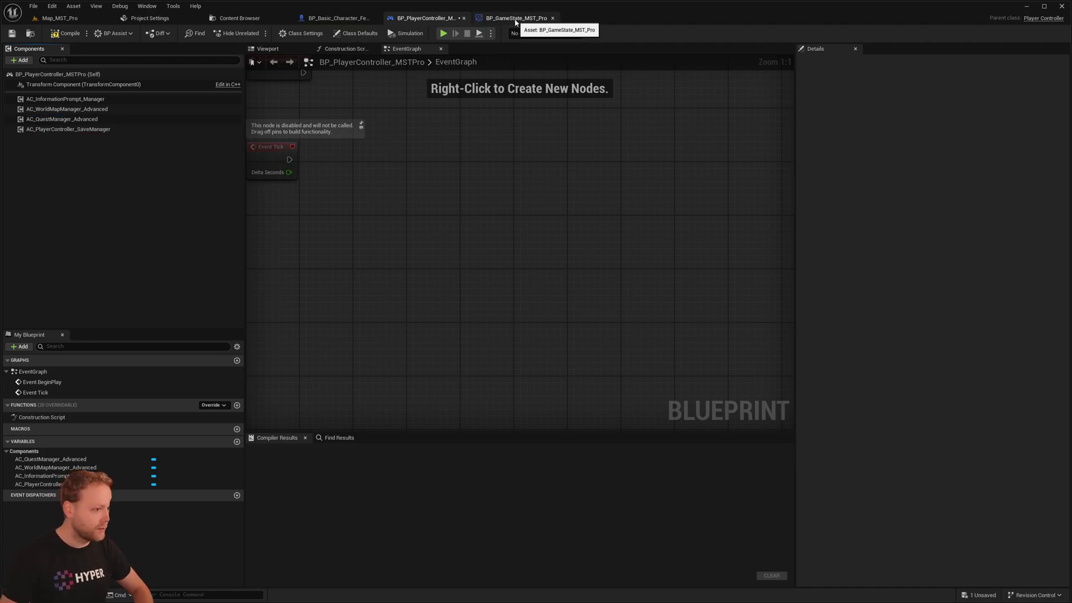
pyautogui.click(516, 18)
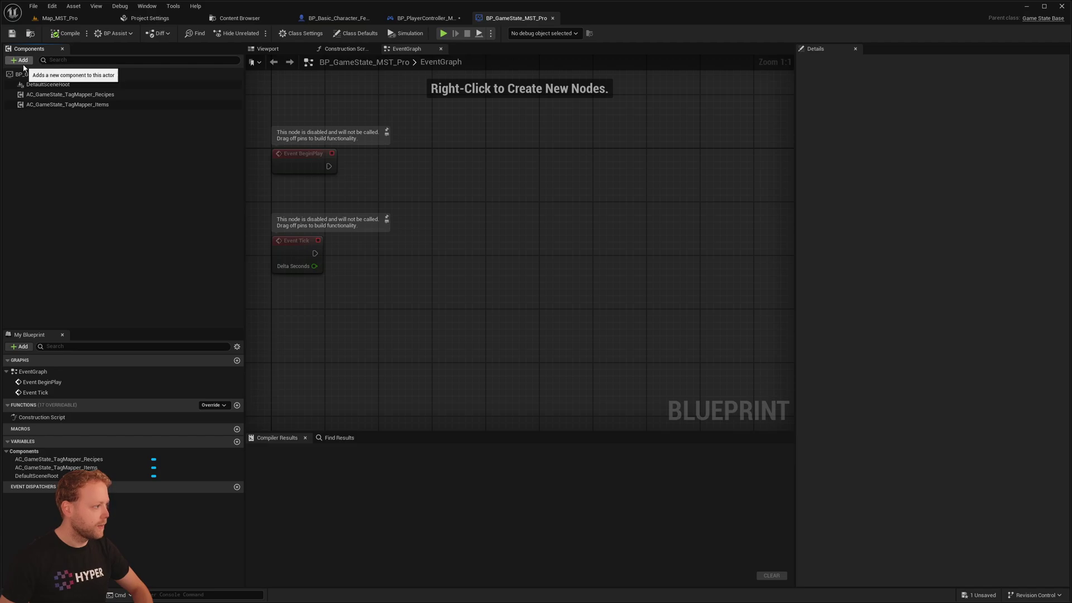
pyautogui.click(23, 60)
pyautogui.click(85, 111)
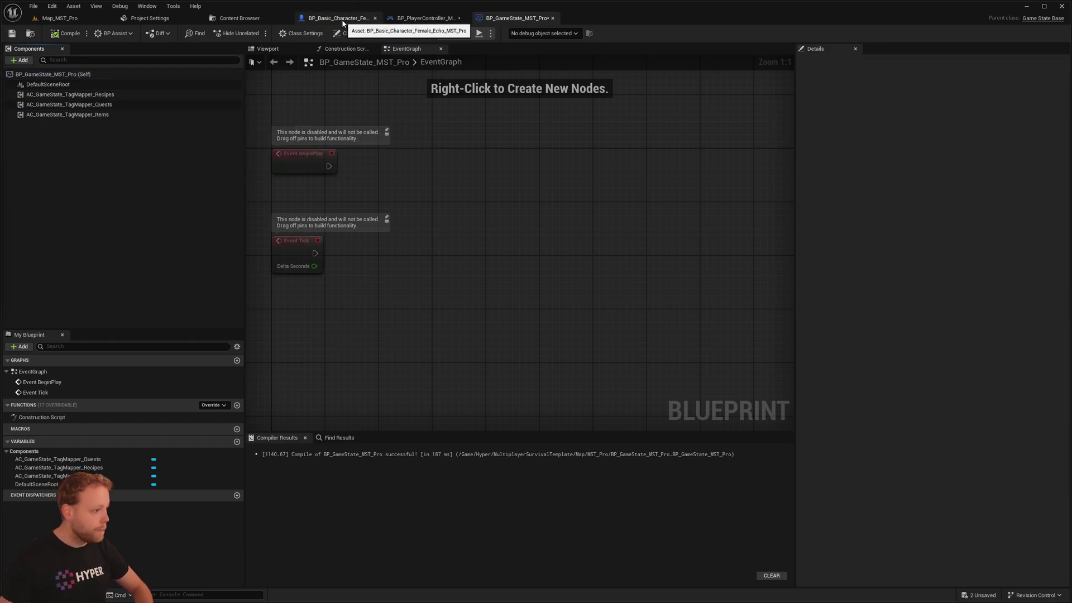
# Step: Add the AC_Map_Element_Dynamic_Player component to the BP_Basic_Character_Female_Echo_MST_Pro blueprint
pyautogui.click(335, 19)
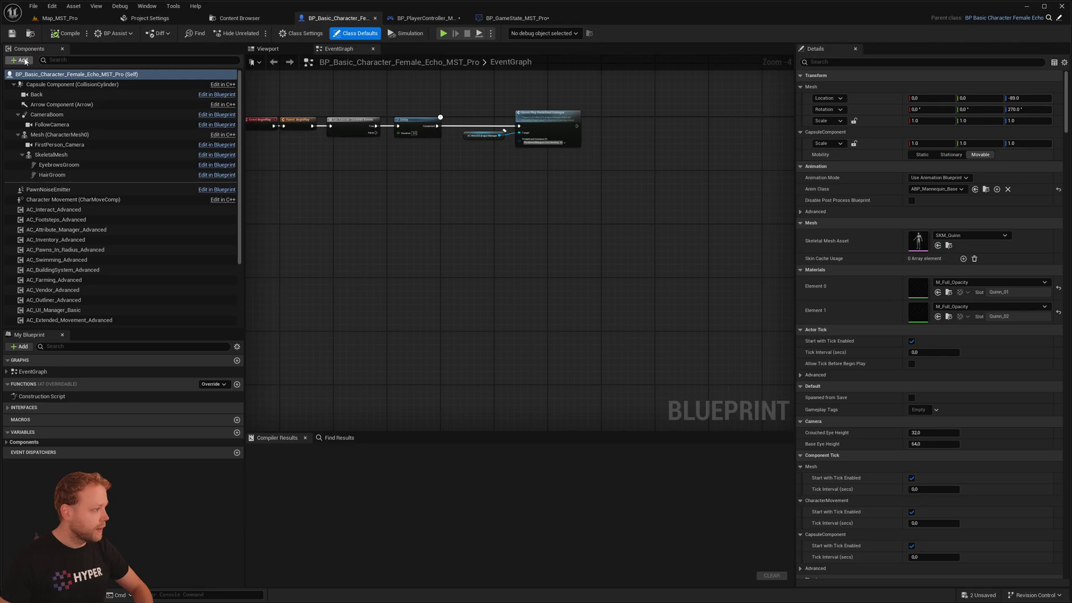
pyautogui.click(22, 60)
pyautogui.write('player')
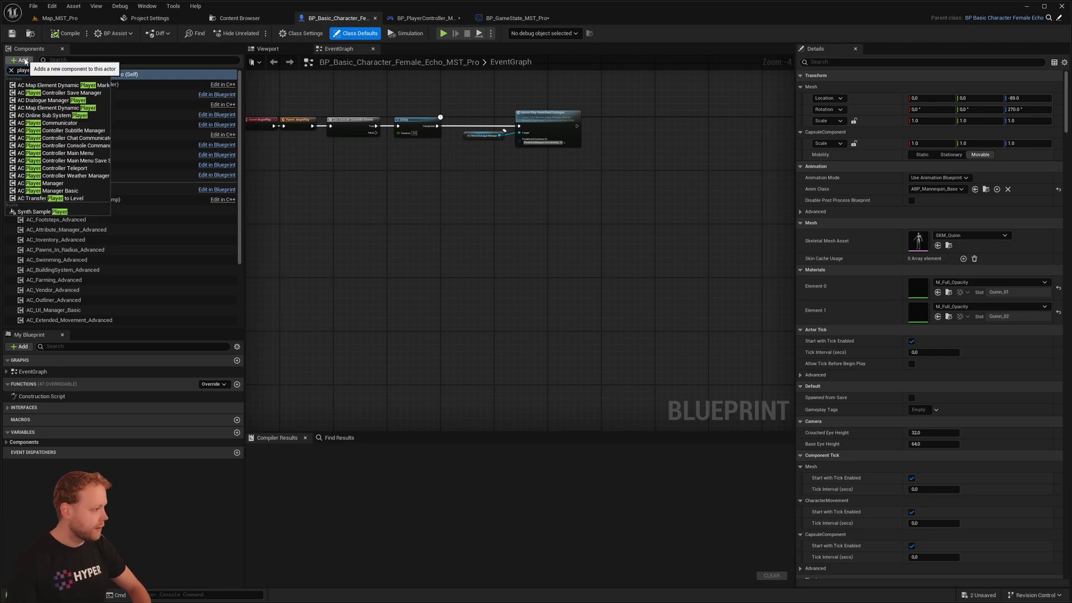
pyautogui.click(65, 107)
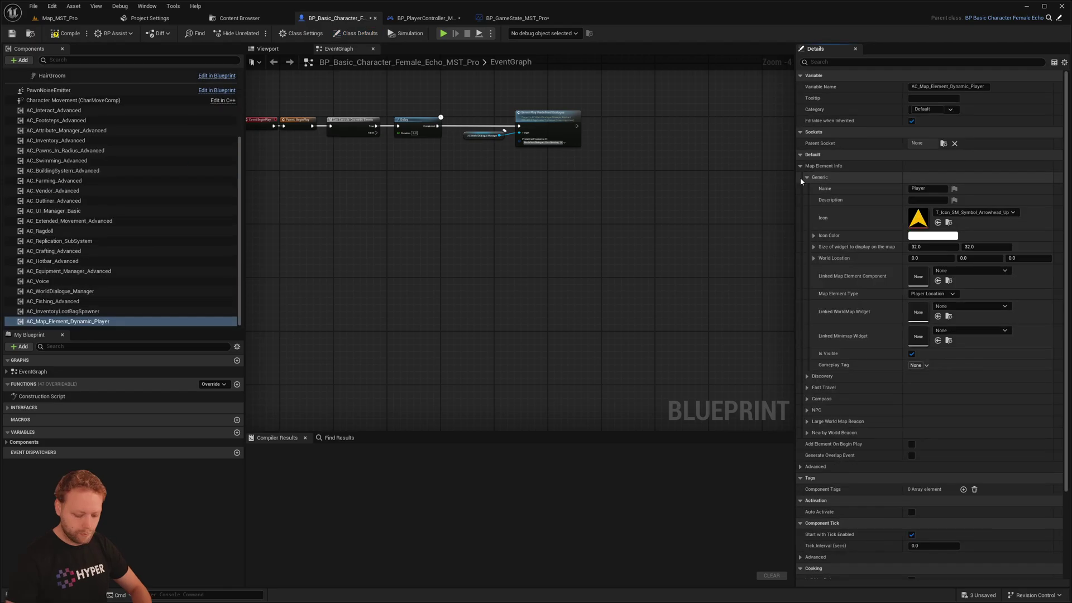
# Step: Find the BP_Map_Texture_Generator asset and place it in the Map_MST_Pro level near the lake
pyautogui.click(69, 18)
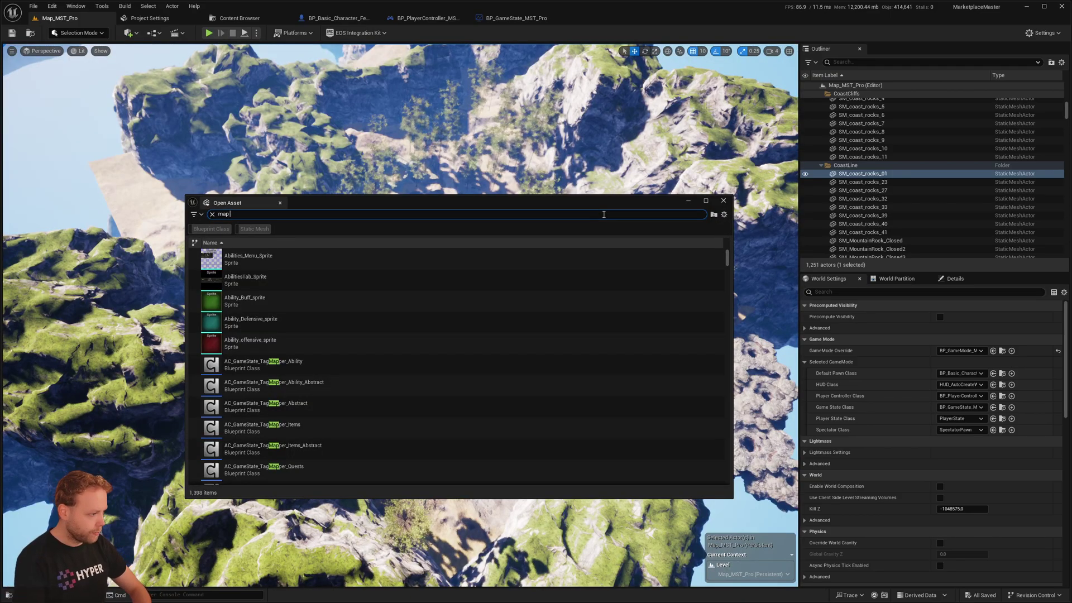
pyautogui.write('a')
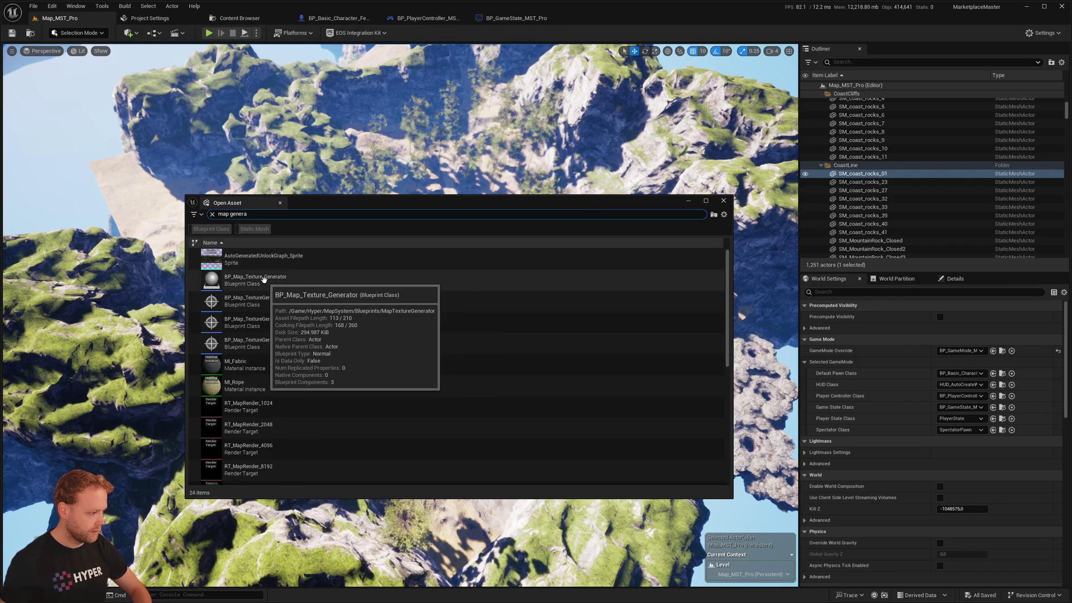
pyautogui.moveTo(304, 281); pyautogui.dragTo(432, 187)
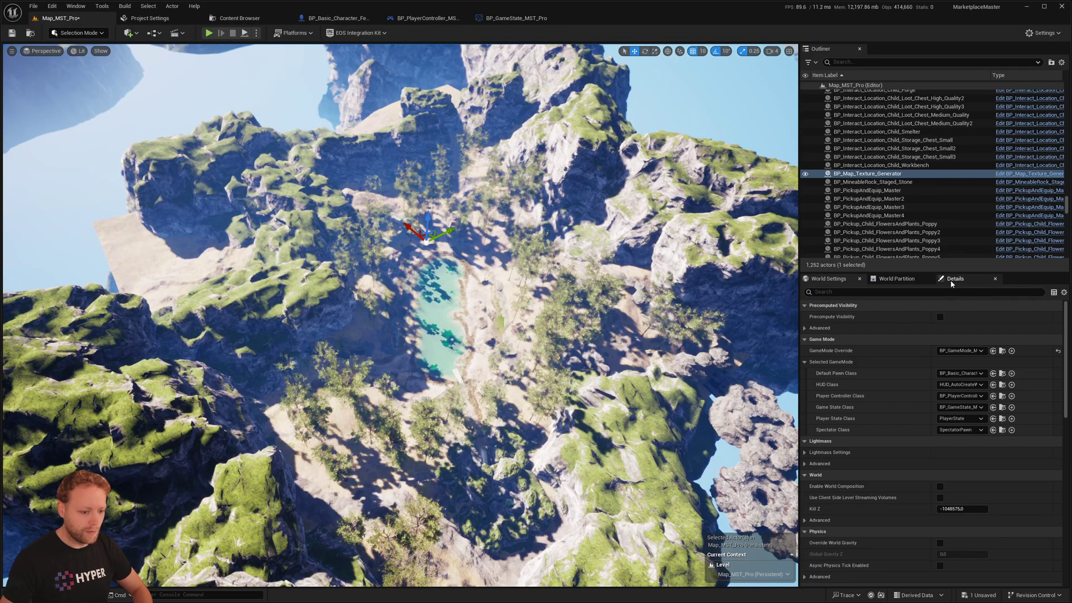
# Step: Pick the level's Landscape as the map texture generator's Origin And Bounds Target
pyautogui.click(951, 280)
pyautogui.moveTo(536, 290)
pyautogui.mouseDown(button='right')
pyautogui.moveTo(541, 240)
pyautogui.moveTo(527, 277)
pyautogui.mouseUp(button='right')
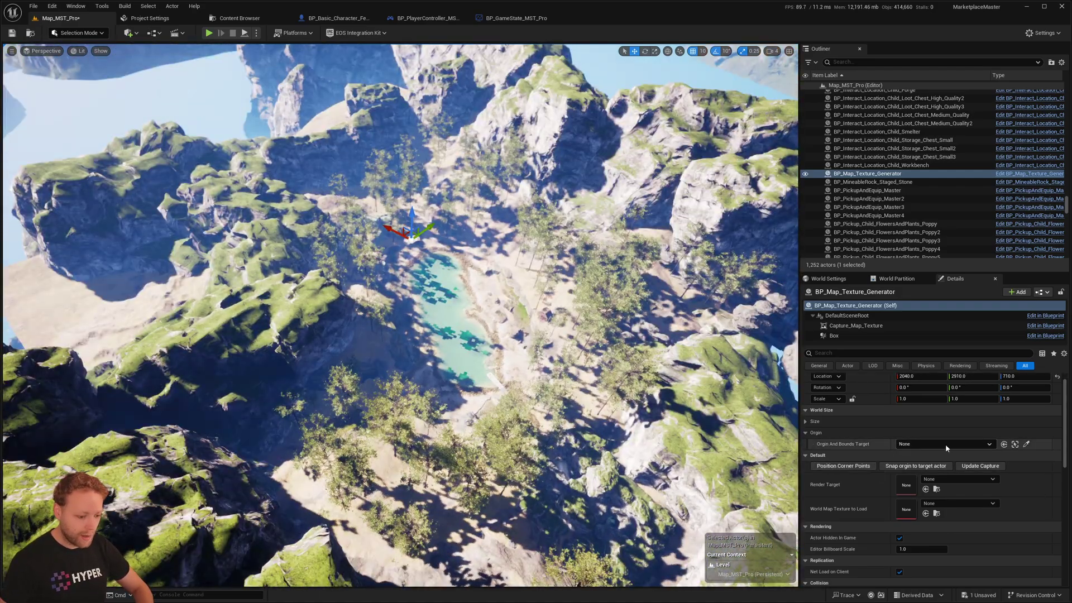
pyautogui.click(1026, 444)
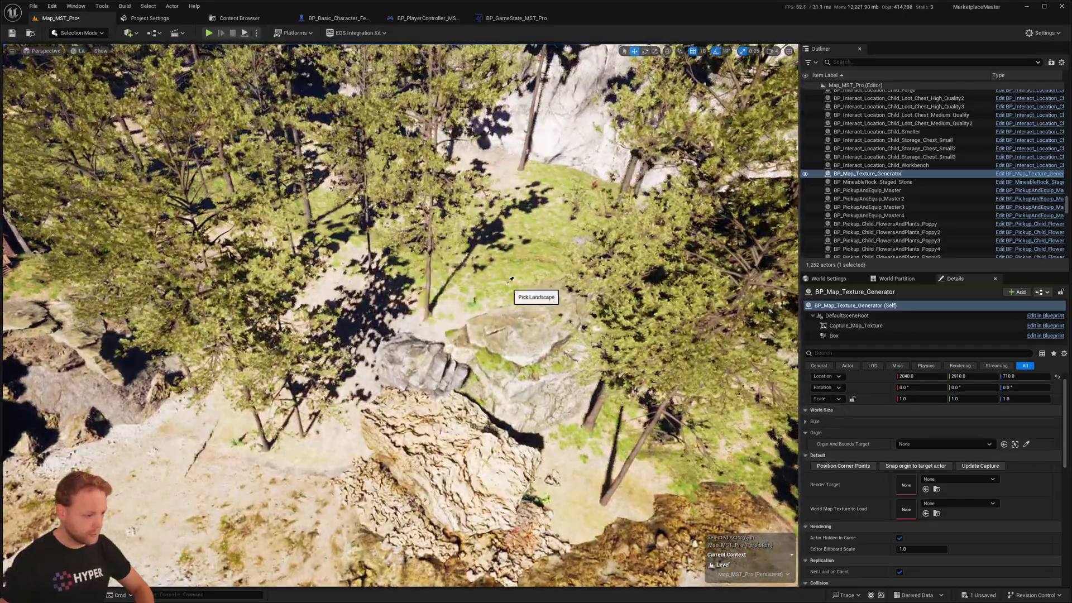
pyautogui.click(505, 281)
# Step: Position the map texture generator's corner points and snap its origin to the target actor
pyautogui.press('s')
pyautogui.moveTo(505, 281); pyautogui.dragTo(492, 210, button='right')
pyautogui.click(866, 467)
pyautogui.click(916, 466)
# Step: Examine how the generator's bounds enclose the island, especially where rocks extend past the edges
pyautogui.press('s')
pyautogui.moveTo(506, 381); pyautogui.dragTo(464, 383, button='right')
pyautogui.press('g')
pyautogui.press('s')
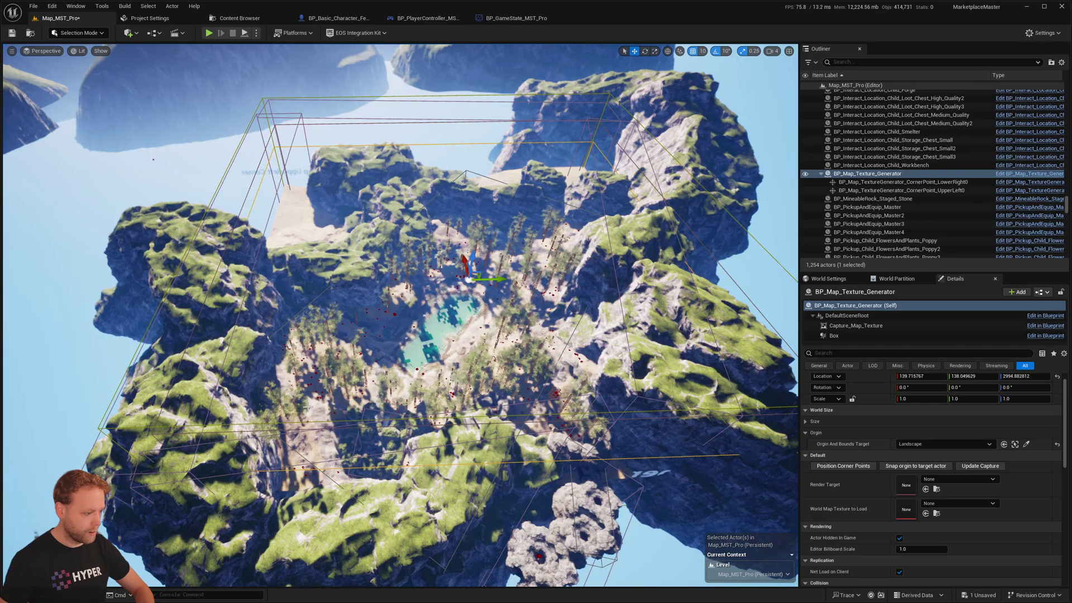
pyautogui.moveTo(765, 449); pyautogui.dragTo(593, 404, button='right')
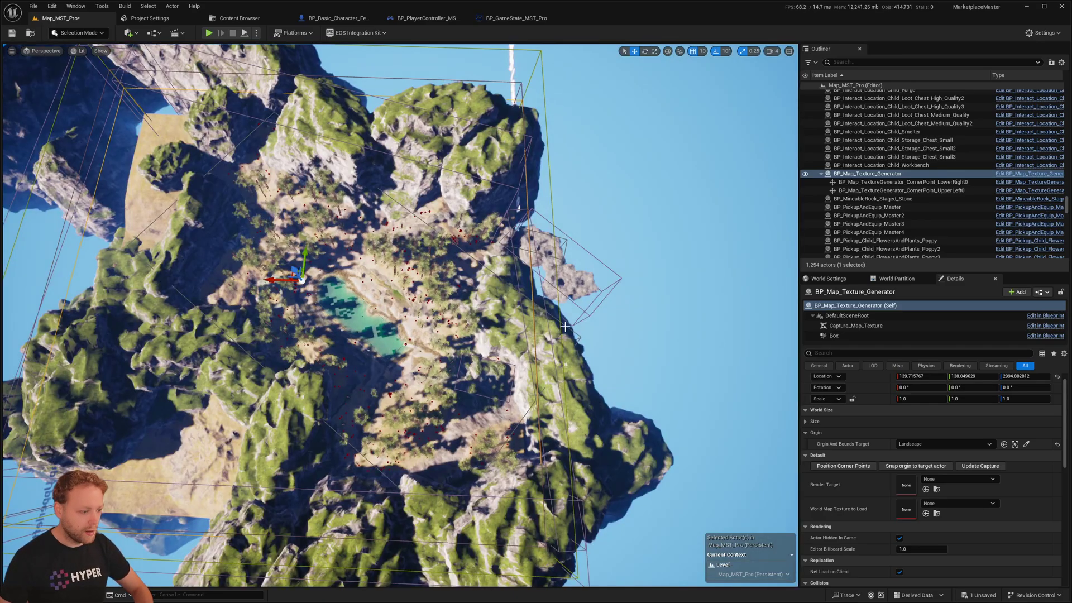
pyautogui.moveTo(584, 311); pyautogui.dragTo(615, 287, button='right')
pyautogui.press('w')
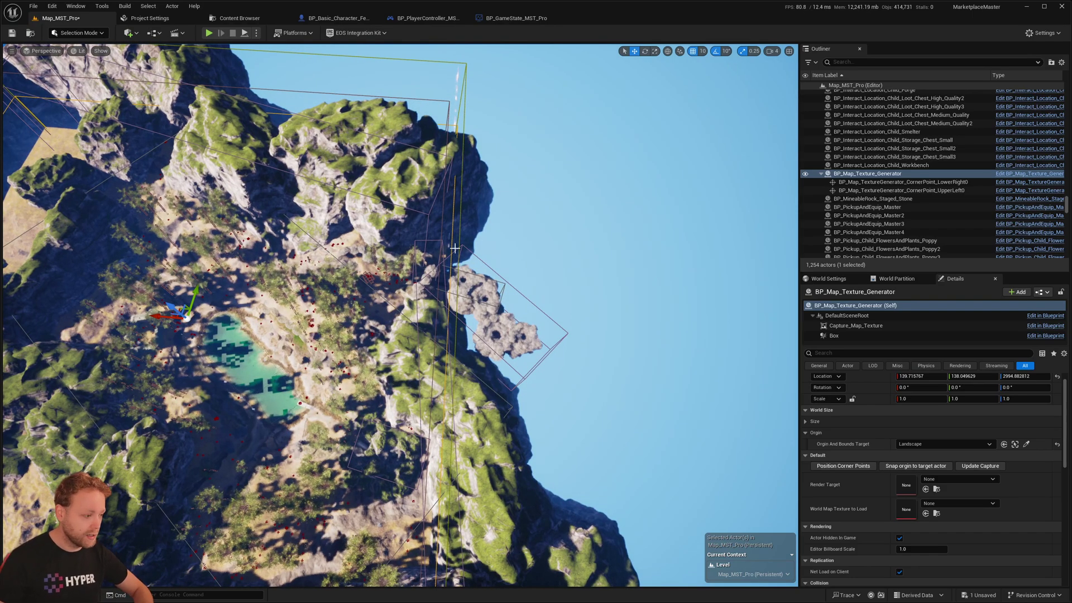
pyautogui.scroll(-5, 456, 317)
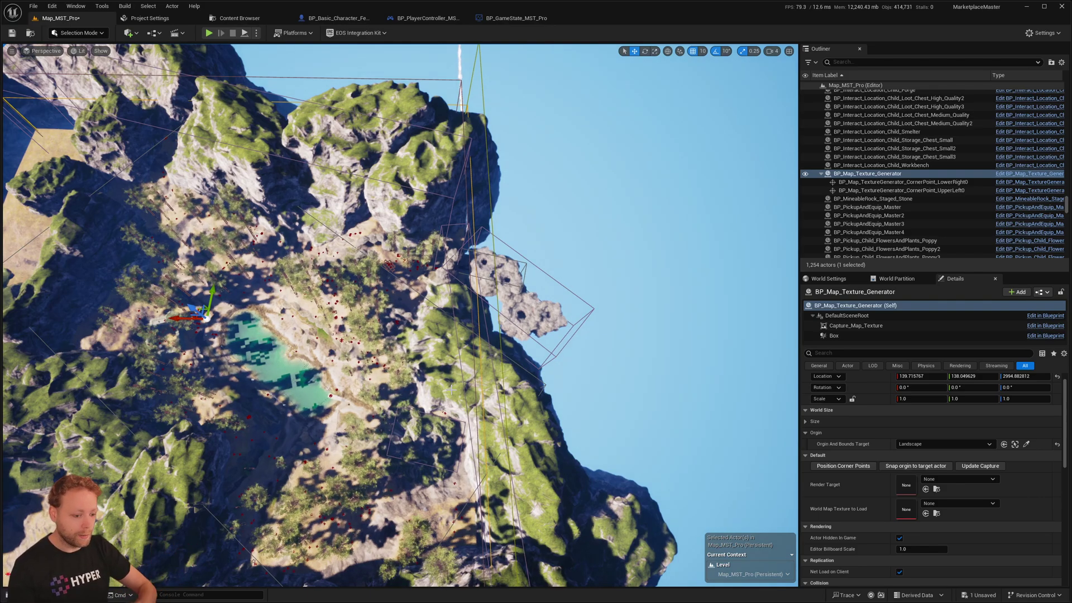
# Step: Set the generator's map size to 35000 with automatic sizing off, and reposition the corner points to match
pyautogui.click(815, 421)
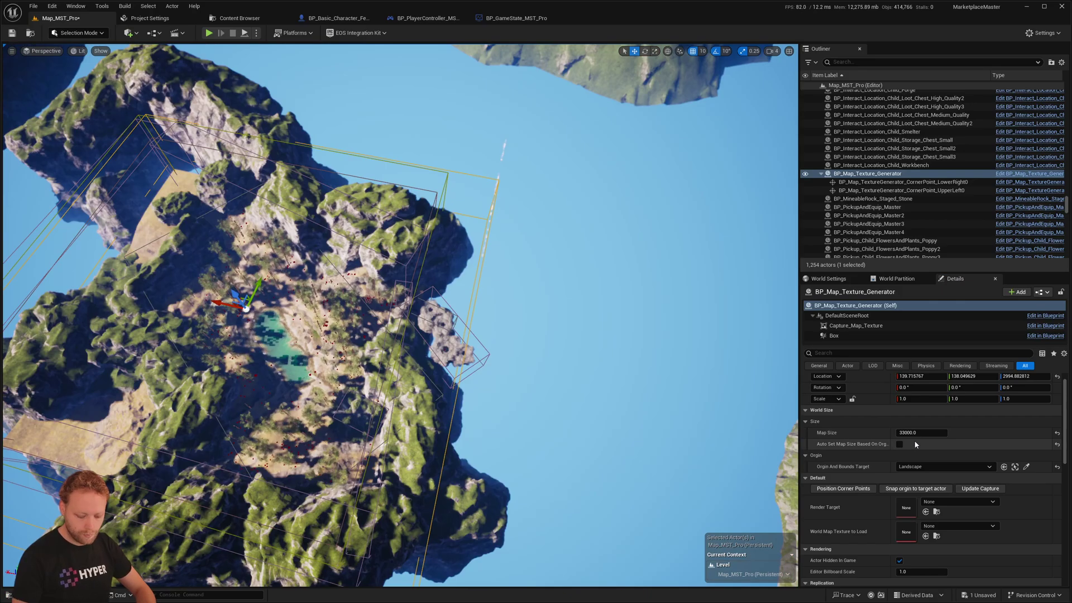
pyautogui.click(900, 444)
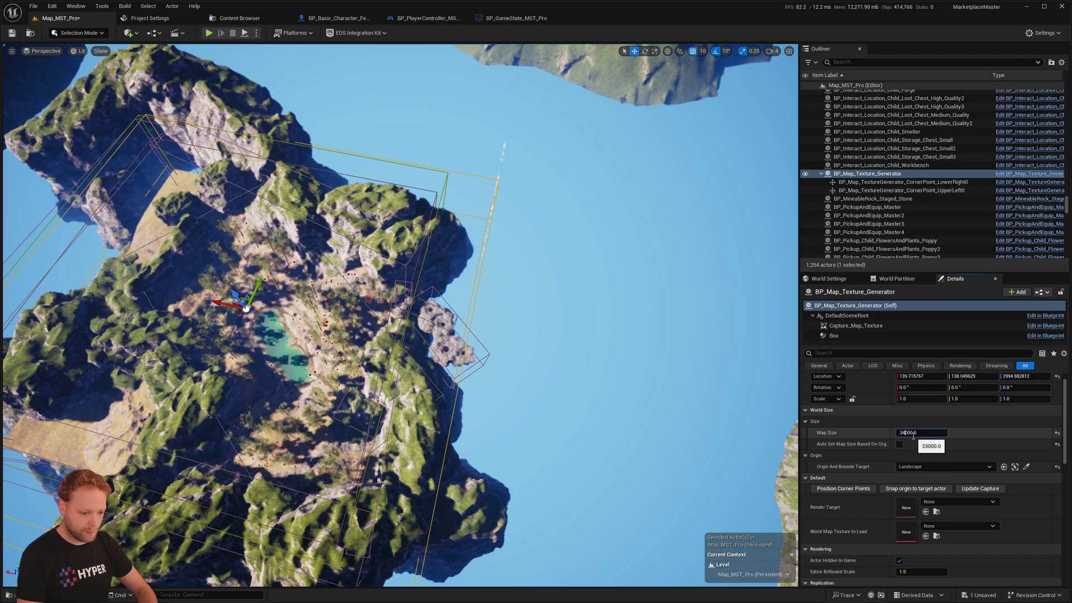
pyautogui.click(850, 490)
pyautogui.press('w')
pyautogui.moveTo(586, 380); pyautogui.dragTo(631, 422, button='right')
pyautogui.press('w')
pyautogui.moveTo(549, 395); pyautogui.dragTo(574, 429, button='right')
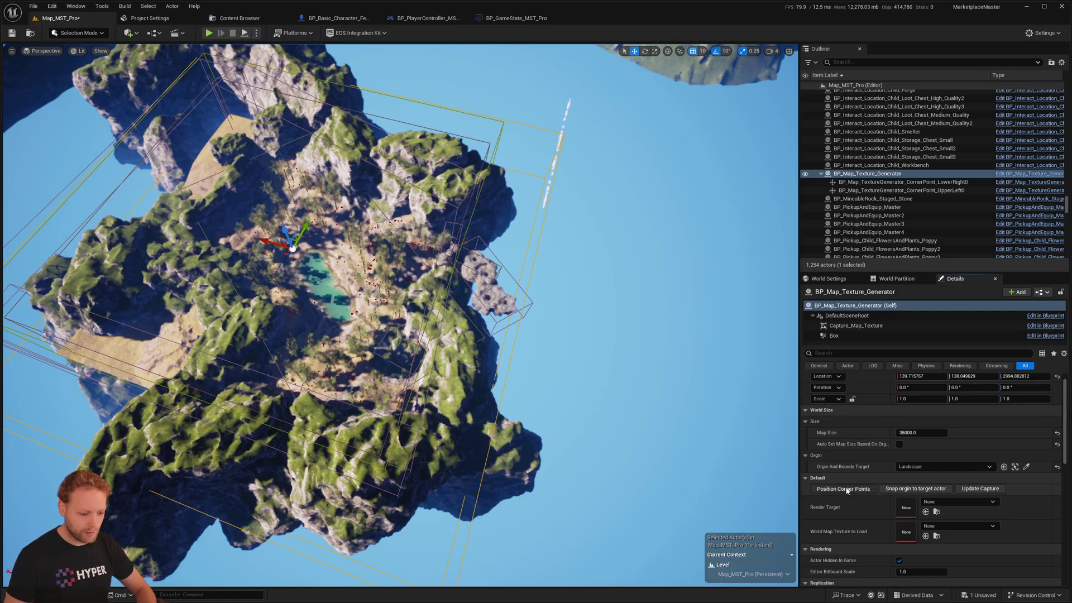
pyautogui.press('s')
pyautogui.moveTo(703, 422); pyautogui.dragTo(672, 387, button='right')
pyautogui.press('w')
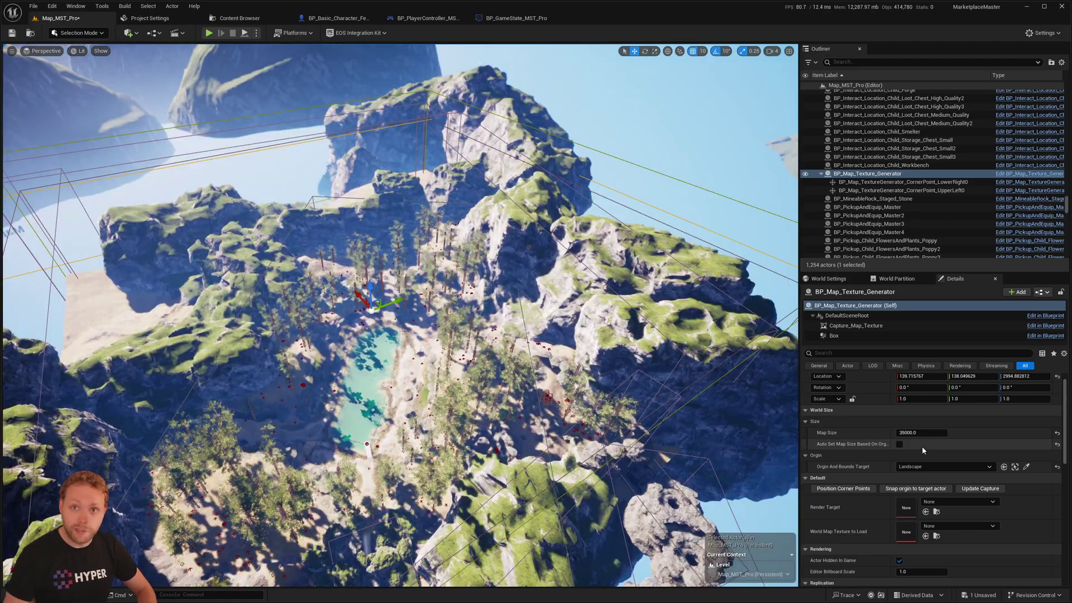
# Step: Assign RT_MapRender_4096 as the map texture generator's render target
pyautogui.click(947, 506)
pyautogui.write('map rend')
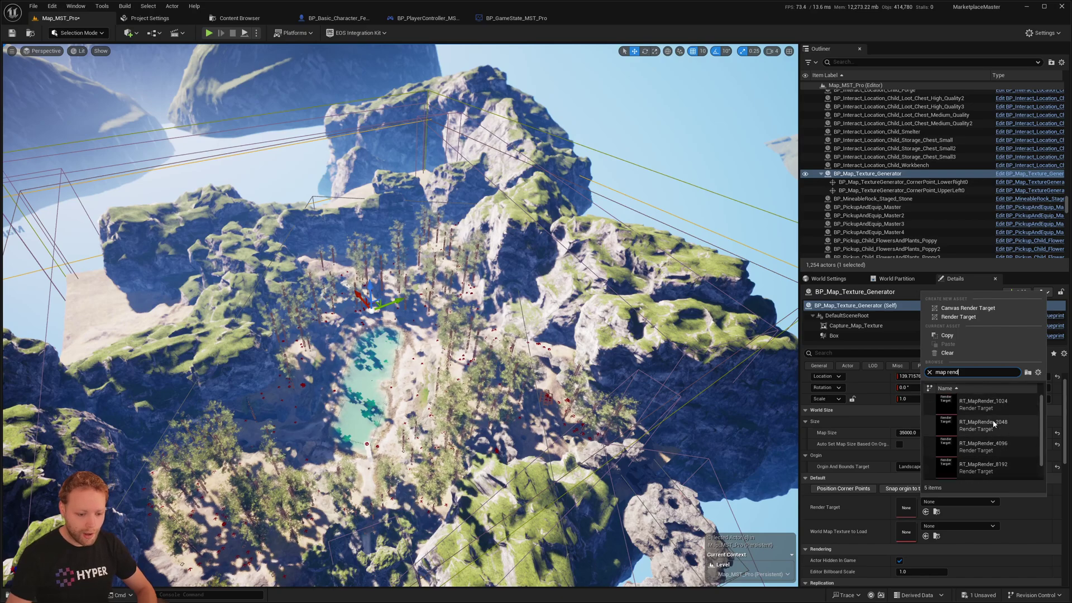
pyautogui.scroll(-1, 1004, 436)
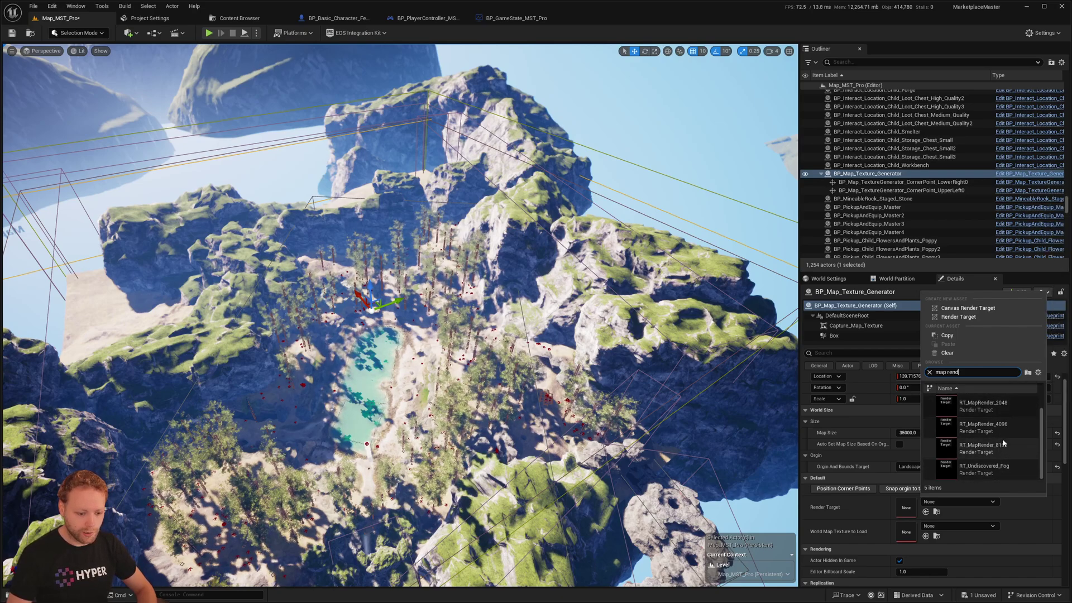
pyautogui.moveTo(1017, 437)
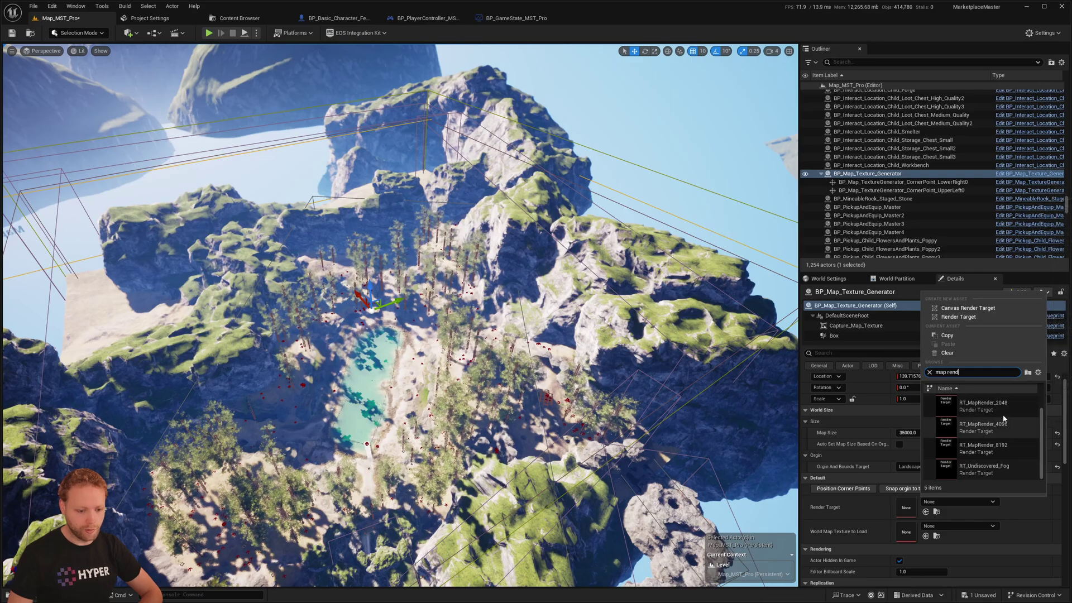
pyautogui.click(1000, 430)
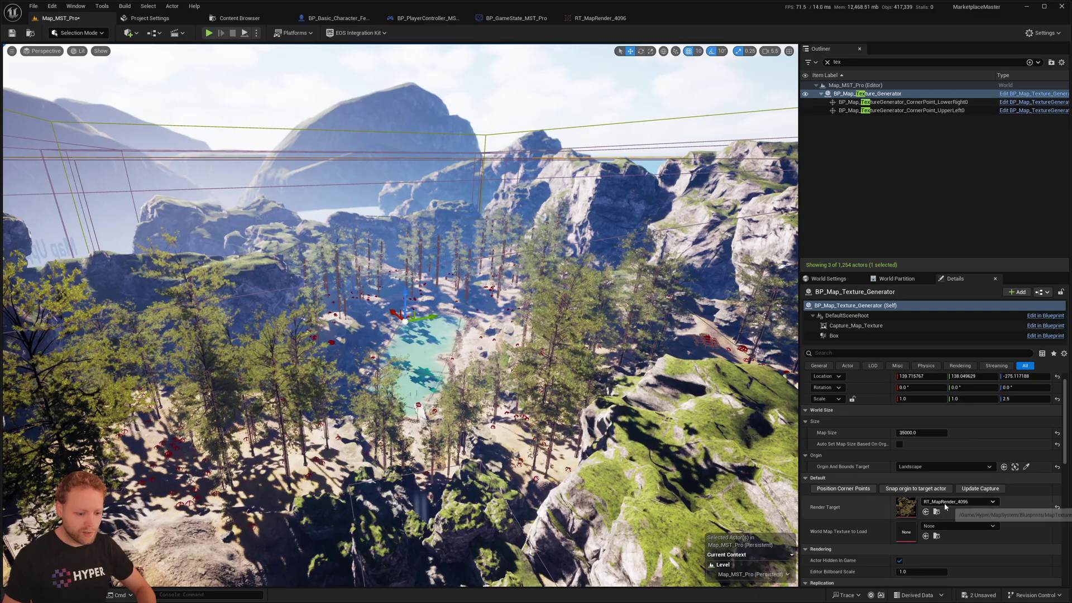
# Step: Lower the map texture generator to a Z location of about -355 and update the capture
pyautogui.press('s')
pyautogui.moveTo(445, 290)
pyautogui.mouseDown(button='right')
pyautogui.moveTo(416, 289)
pyautogui.moveTo(446, 290)
pyautogui.mouseUp(button='right')
pyautogui.moveTo(448, 284); pyautogui.dragTo(447, 291)
pyautogui.click(981, 493)
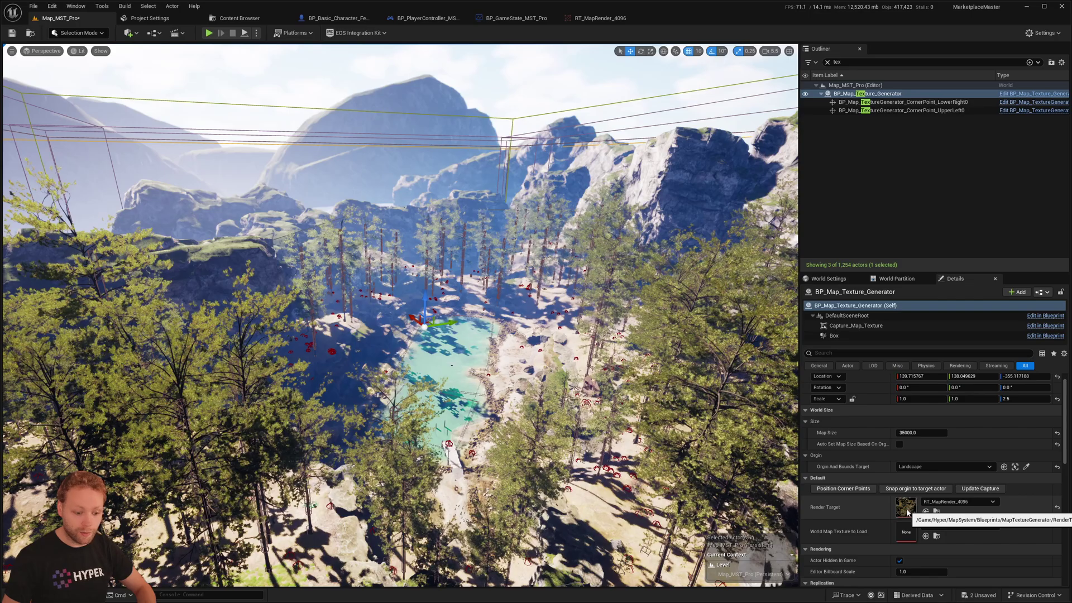
# Step: Open the RT_MapRender_4096 render target and set its target gamma to 1, accepting the memory use
pyautogui.doubleClick(908, 513)
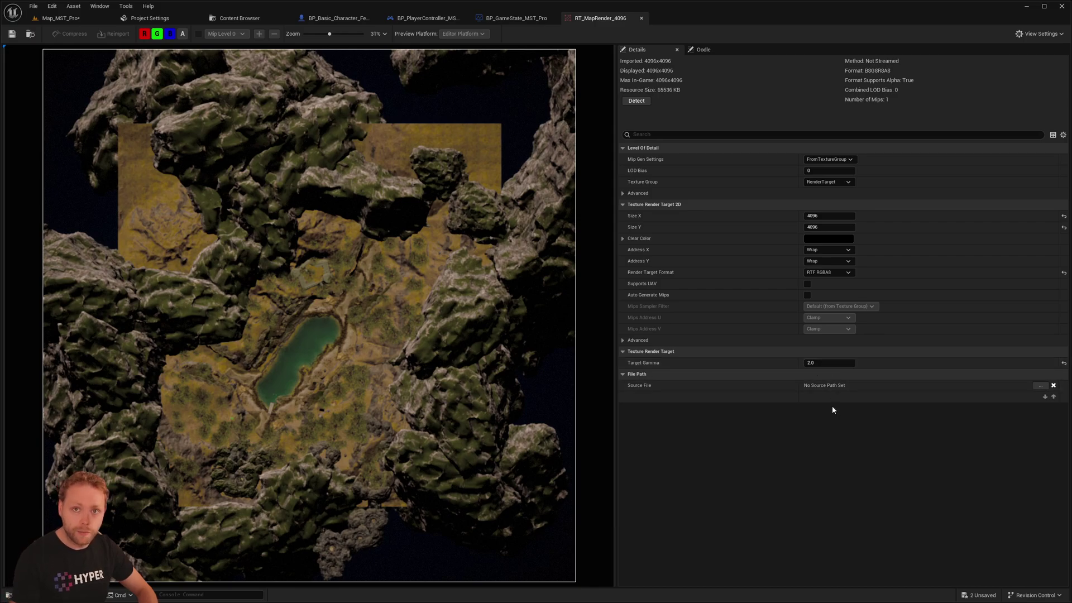
pyautogui.click(829, 363)
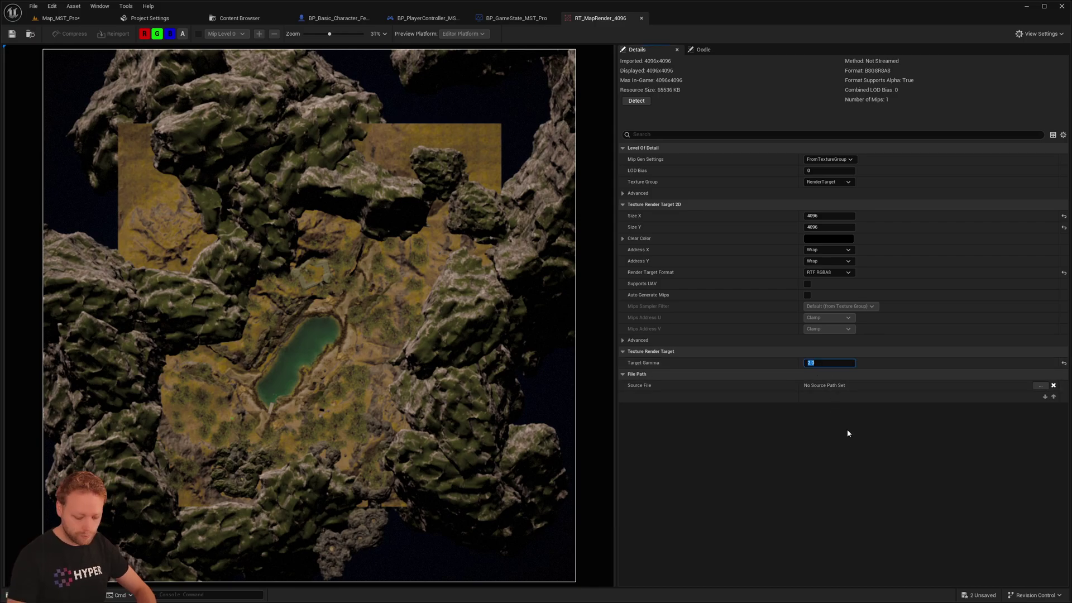
pyautogui.write('1')
pyautogui.press('Return')
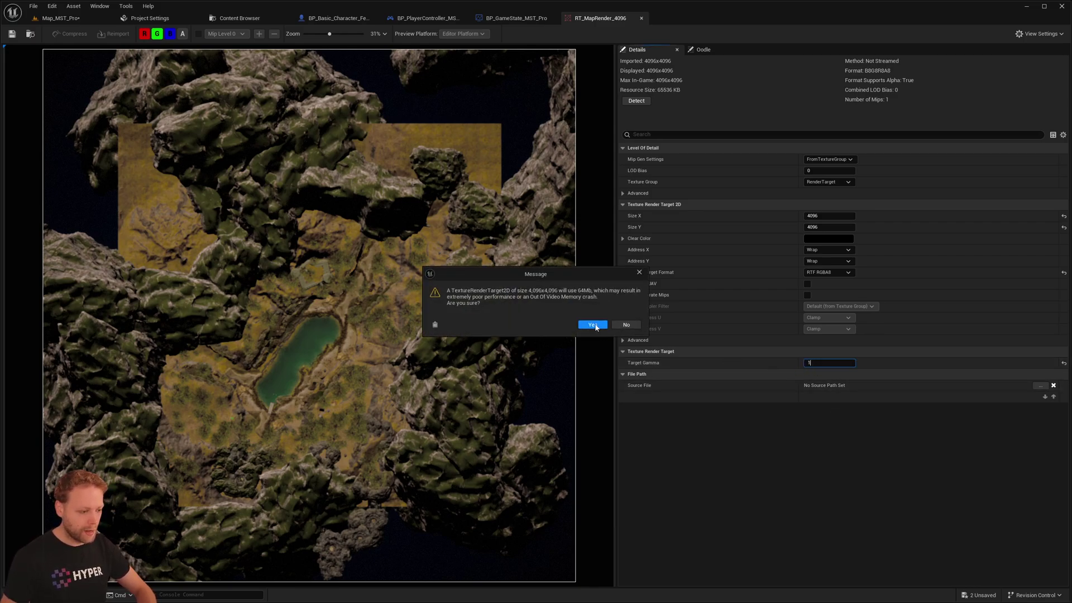
pyautogui.click(593, 325)
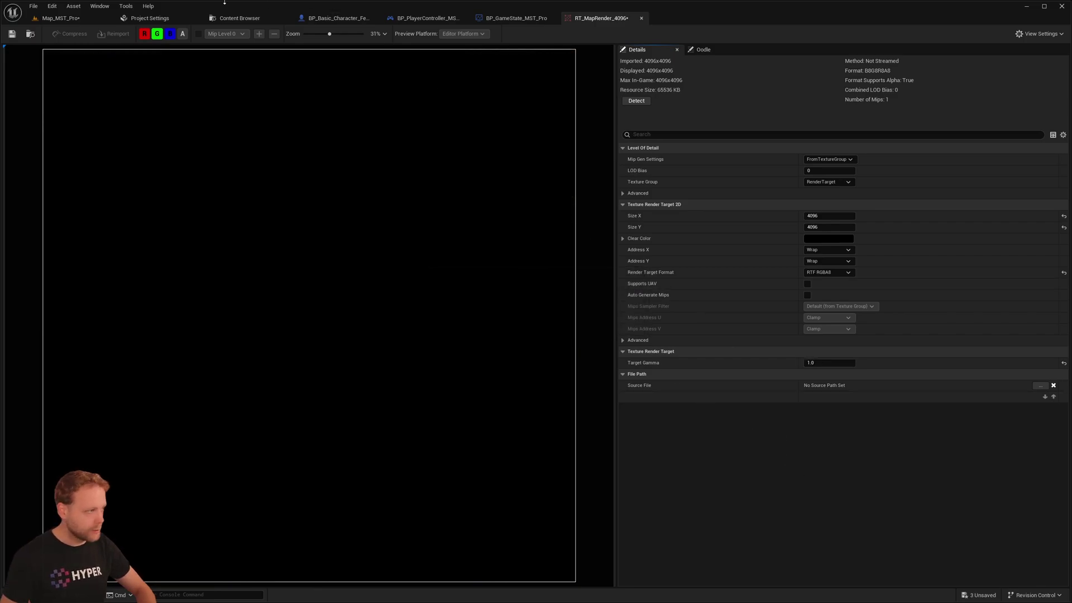
# Step: Adjust the generator's height slightly in Map_MST_Pro, update the capture, and reopen the render target for inspection
pyautogui.click(68, 19)
pyautogui.click(977, 490)
pyautogui.moveTo(418, 320); pyautogui.dragTo(420, 314, button='right')
pyautogui.moveTo(418, 320); pyautogui.dragTo(419, 317)
pyautogui.click(973, 490)
pyautogui.click(973, 489)
pyautogui.doubleClick(909, 506)
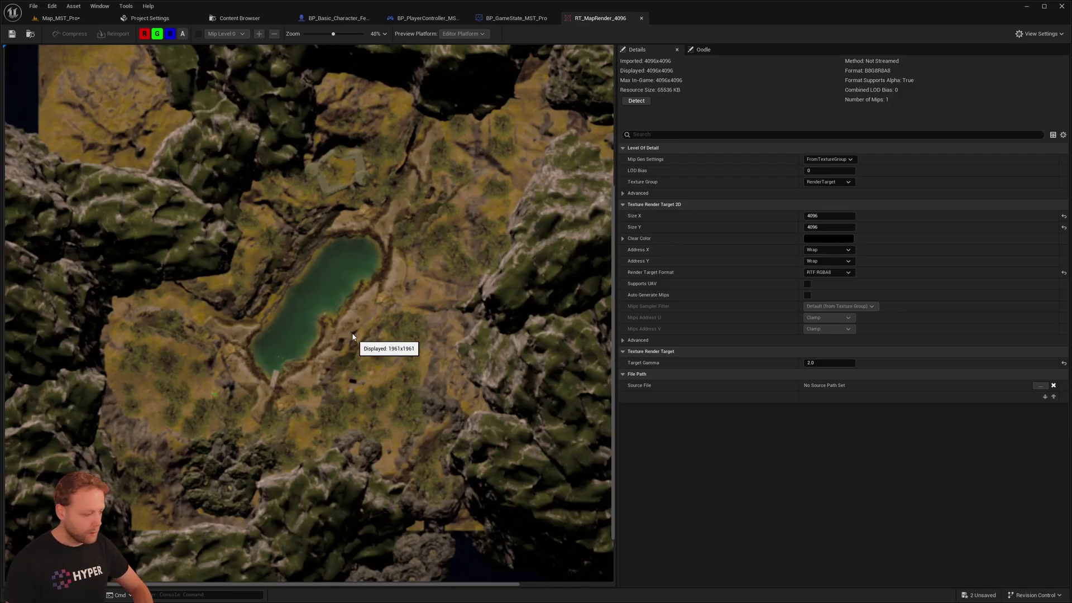
# Step: Create a static texture named OurOwnMapTexture from the RT_MapRender_4096 render target
pyautogui.scroll(-5, 356, 344)
pyautogui.click(81, 18)
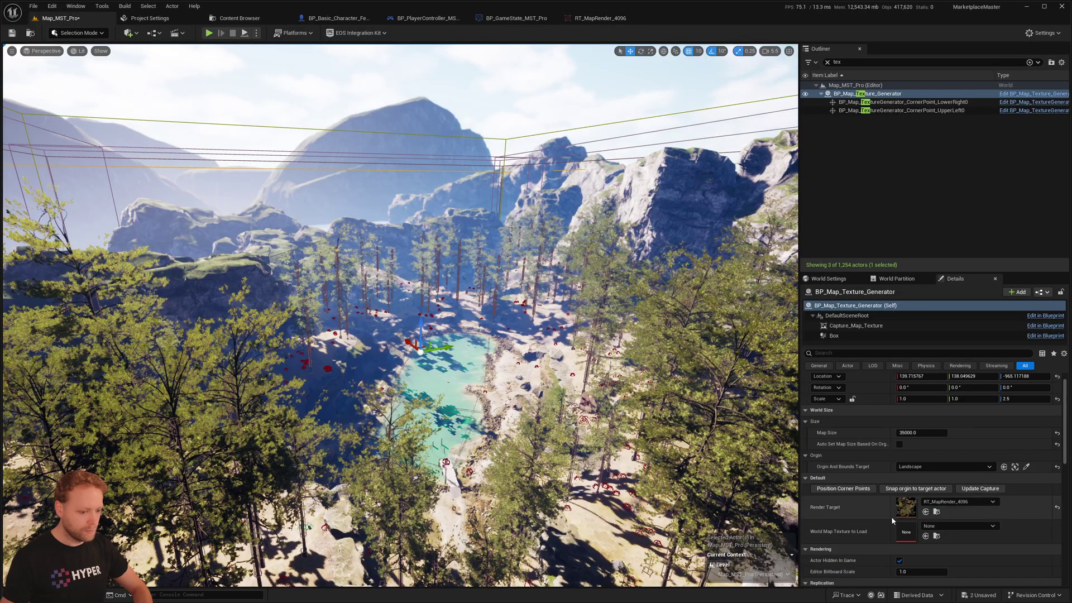
pyautogui.click(936, 512)
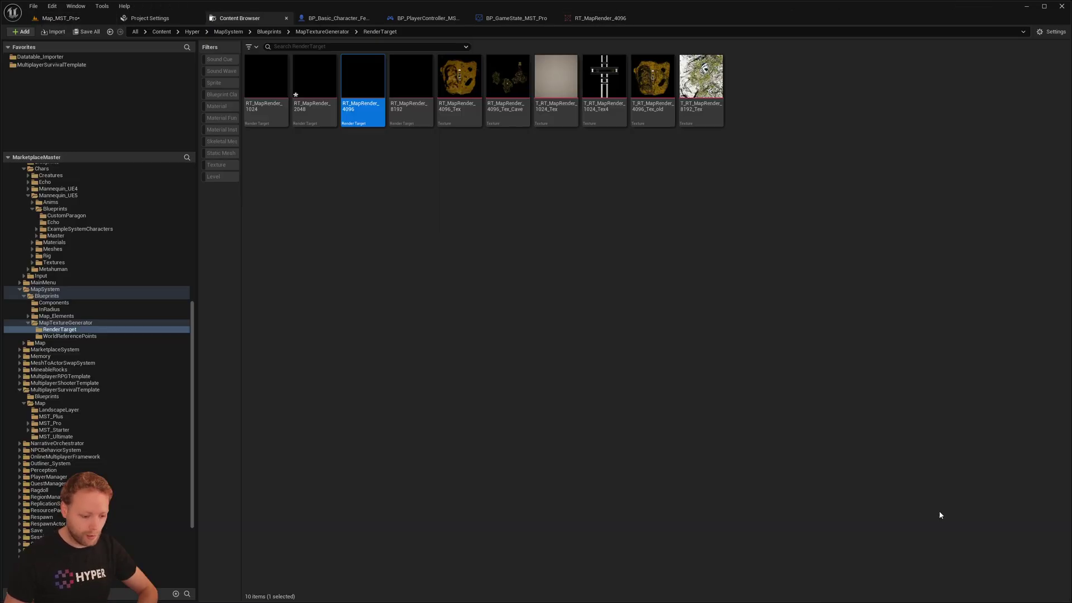
pyautogui.rightClick(353, 100)
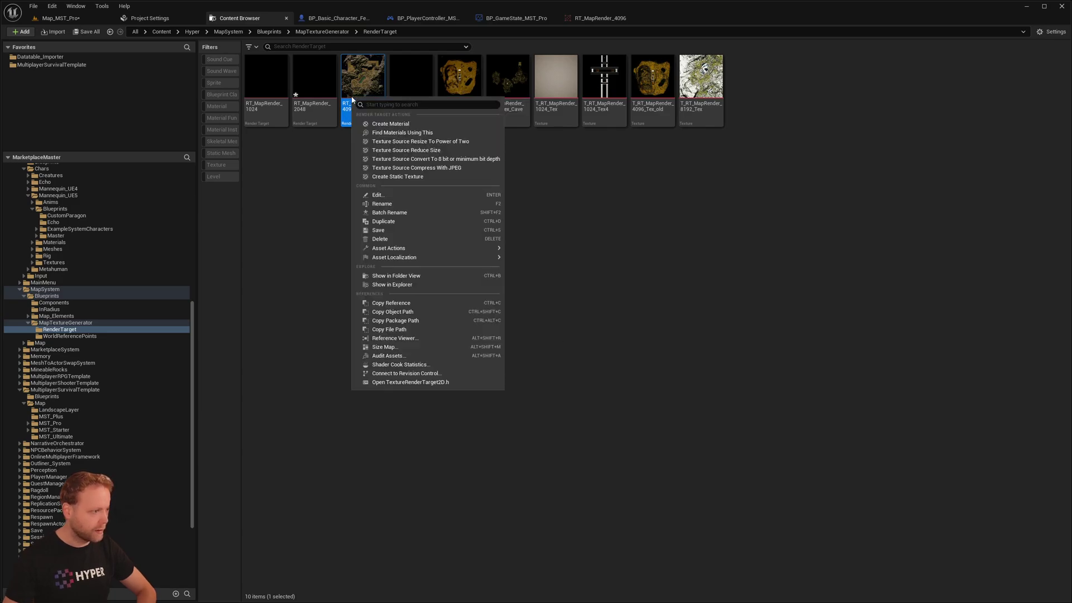
pyautogui.click(404, 177)
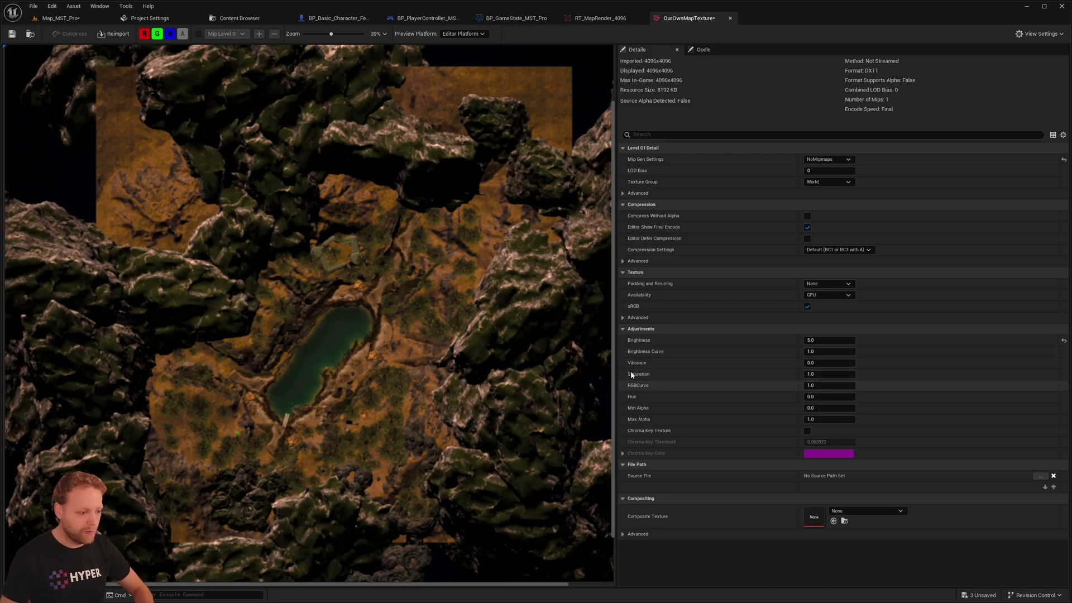
# Step: Assign OurOwnMapTexture as the map texture generator's World Map Texture to Load in Map_MST_Pro
pyautogui.click(30, 35)
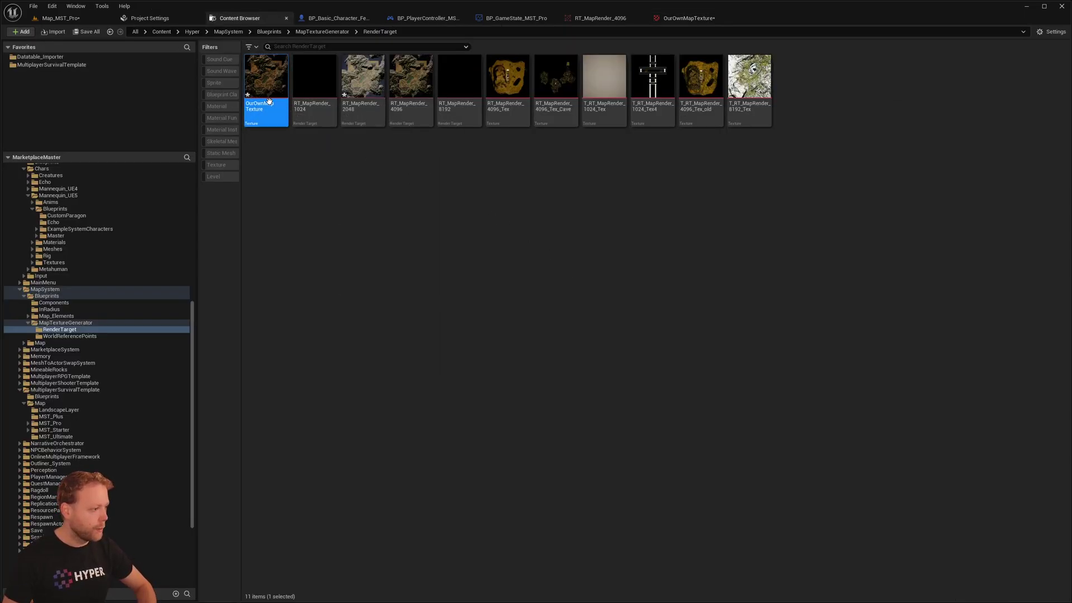
pyautogui.click(59, 18)
pyautogui.scroll(-2, 862, 512)
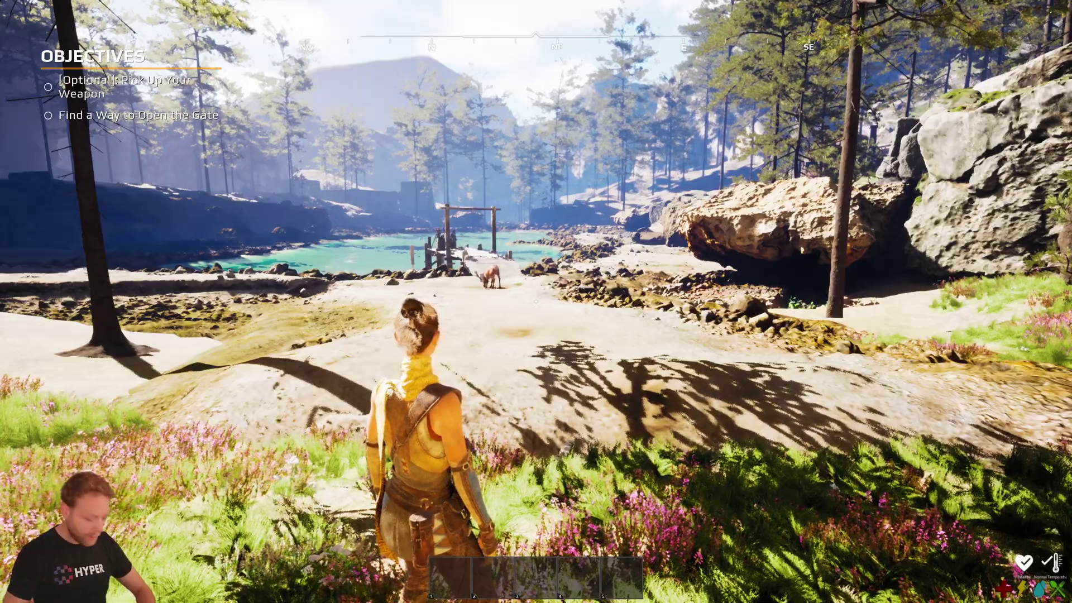
# Step: Open the in-game world map, inspect the texture around the player's position by zooming and panning, and close the map
pyautogui.press('m')
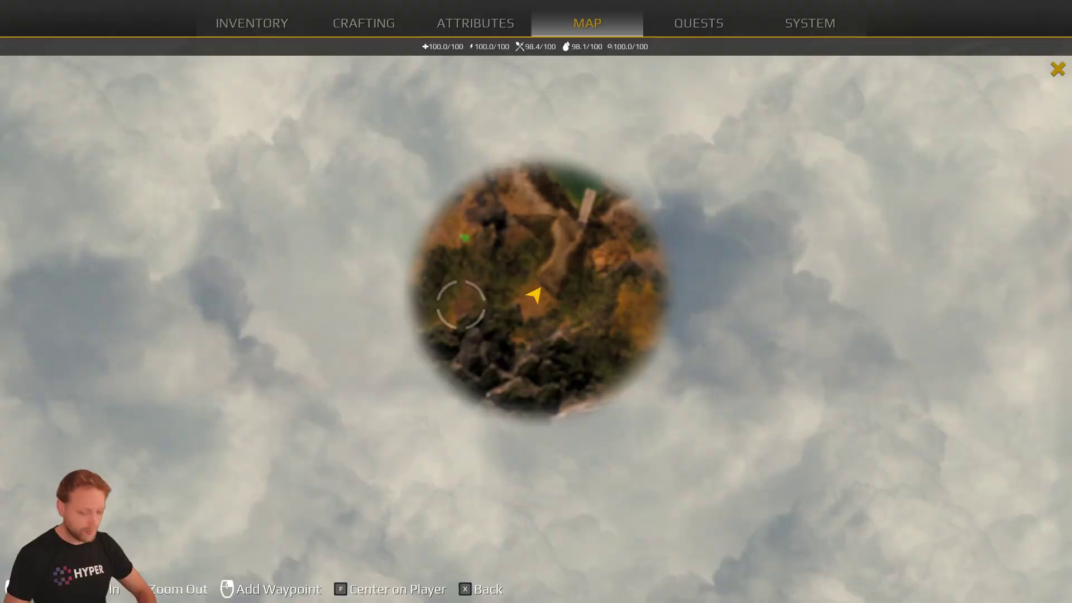
pyautogui.scroll(2, 492, 362)
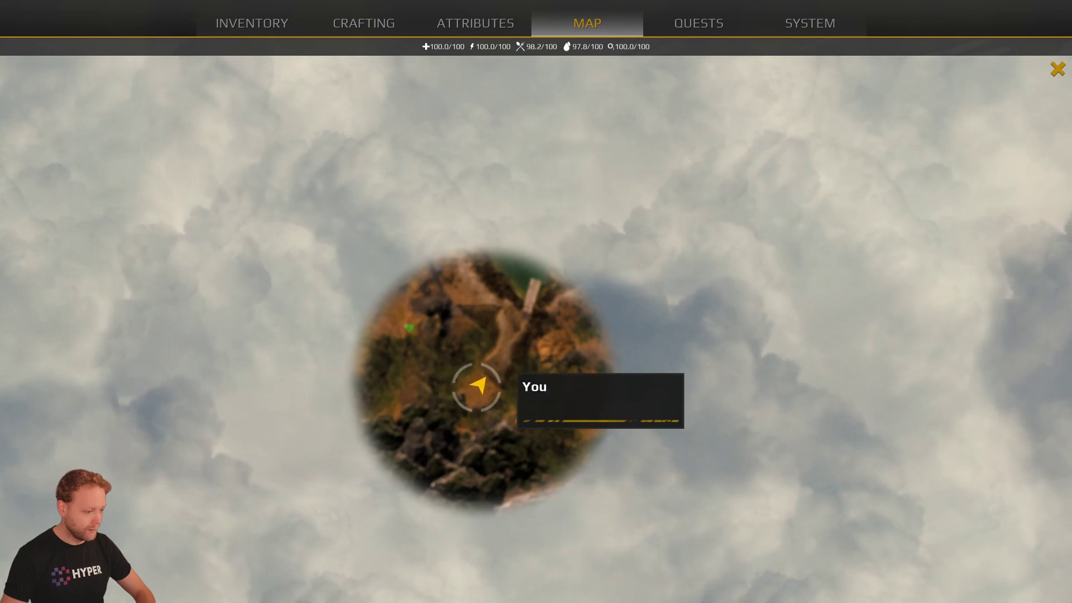
pyautogui.moveTo(562, 307); pyautogui.dragTo(536, 325)
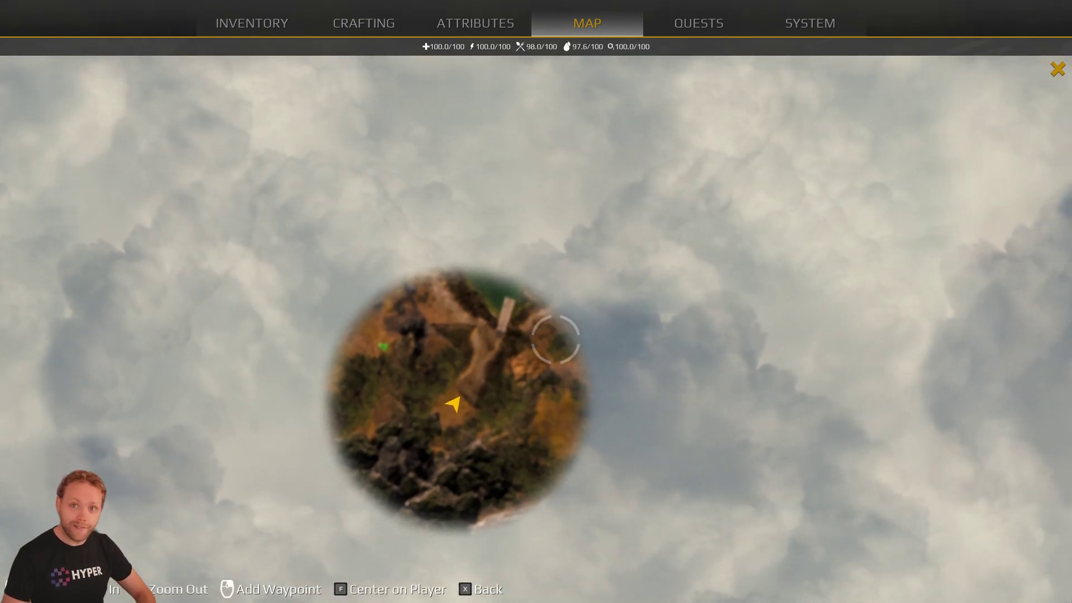
pyautogui.press('x')
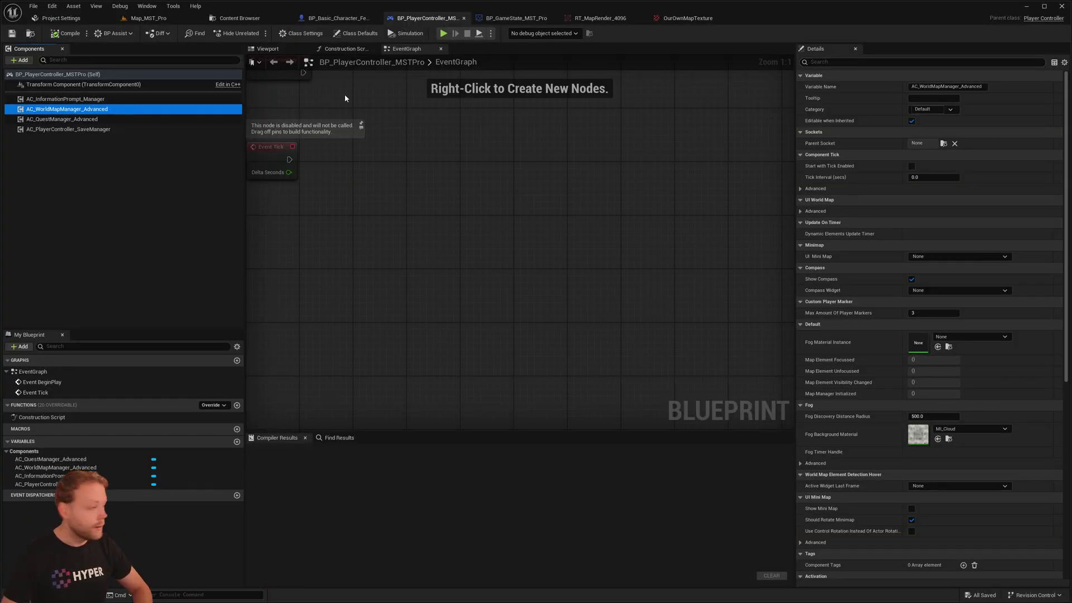
# Step: Enable Show Mini Map on AC_WorldMapManager_Advanced in BP_PlayerController_MSTPro, keep Show Compass enabled, and compile the blueprint
pyautogui.click(867, 61)
pyautogui.write('show')
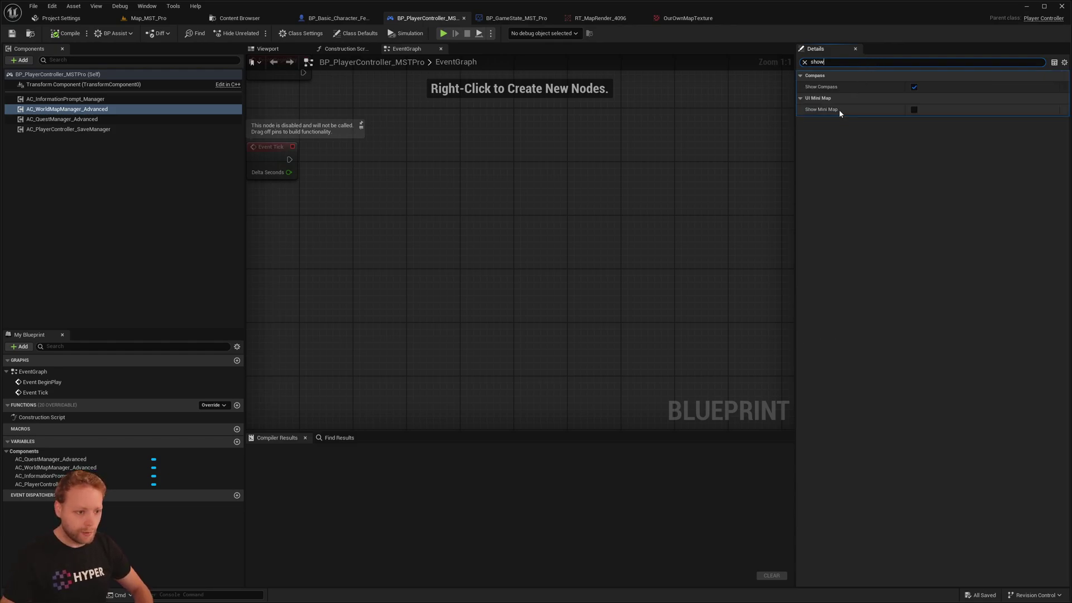
pyautogui.click(915, 88)
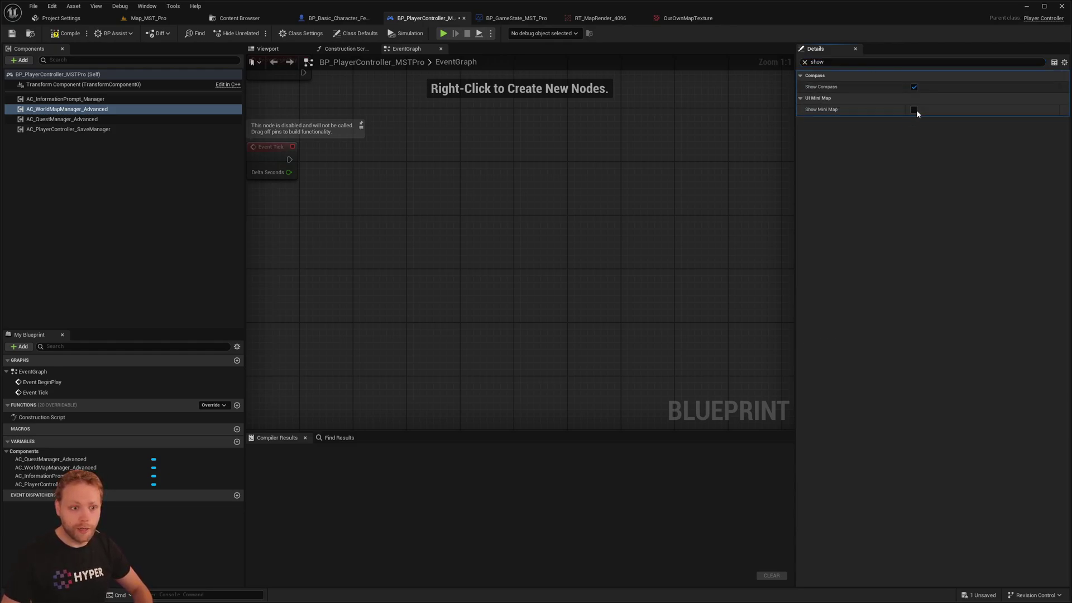
pyautogui.click(915, 110)
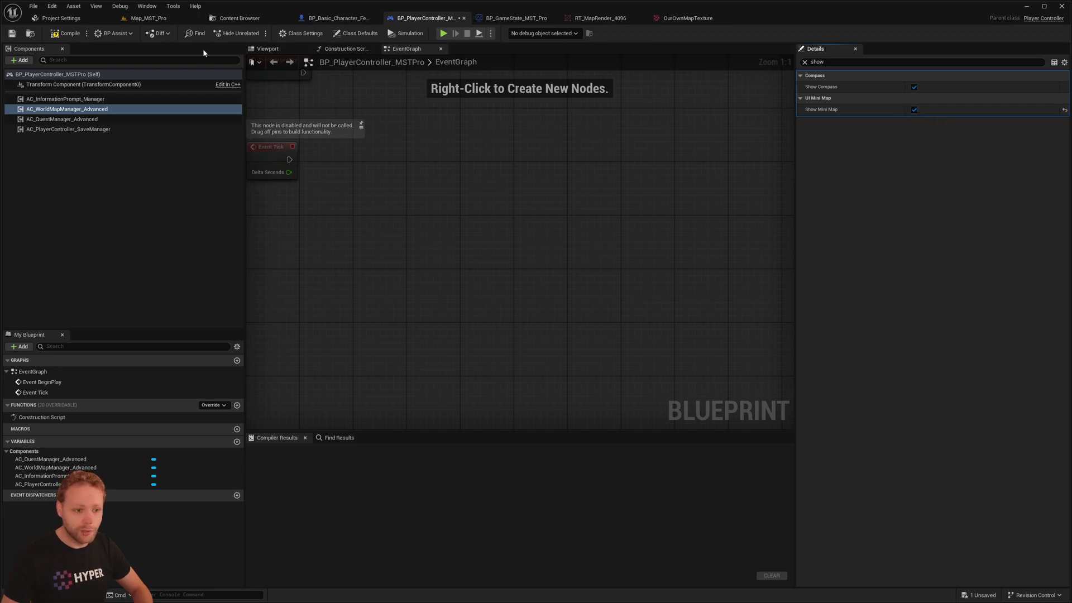
pyautogui.click(71, 38)
# Step: Play Map_MST_Pro from a chosen spot in the level to check the minimap, and stop playing
pyautogui.click(162, 20)
pyautogui.rightClick(399, 207)
pyautogui.click(414, 467)
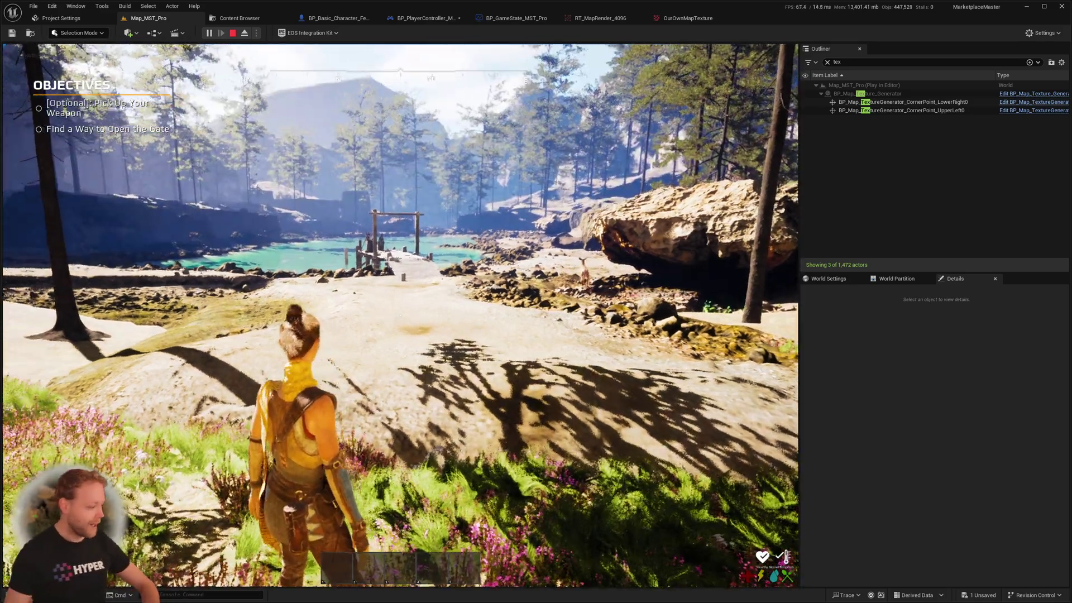
pyautogui.press('Escape')
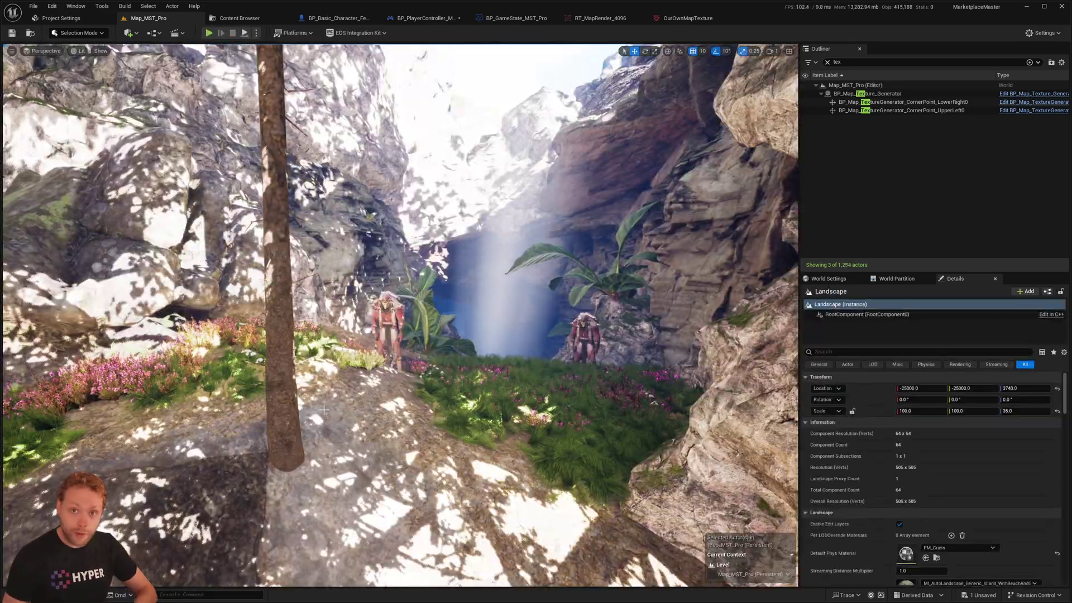
# Step: Select the Khaimera enemy beside the tree near the waterfall, clear the actor filter, and open its blueprint for editing
pyautogui.moveTo(324, 410)
pyautogui.mouseDown(button='right')
pyautogui.moveTo(331, 391)
pyautogui.moveTo(325, 412)
pyautogui.mouseUp(button='right')
pyautogui.press('w')
pyautogui.click(399, 308)
pyautogui.moveTo(399, 309); pyautogui.dragTo(413, 310, button='right')
pyautogui.press('s')
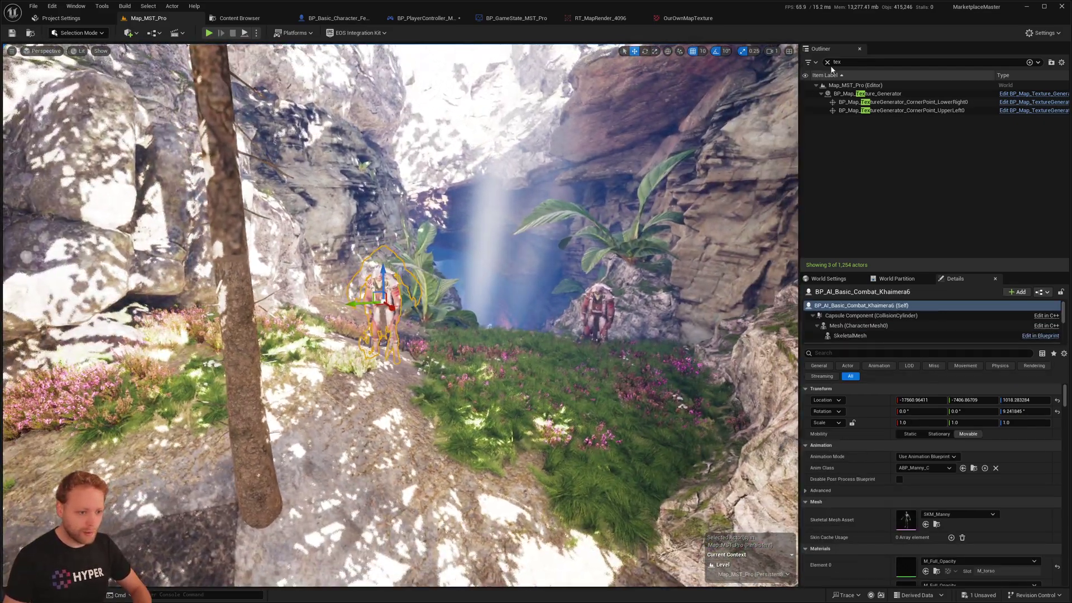
pyautogui.click(828, 63)
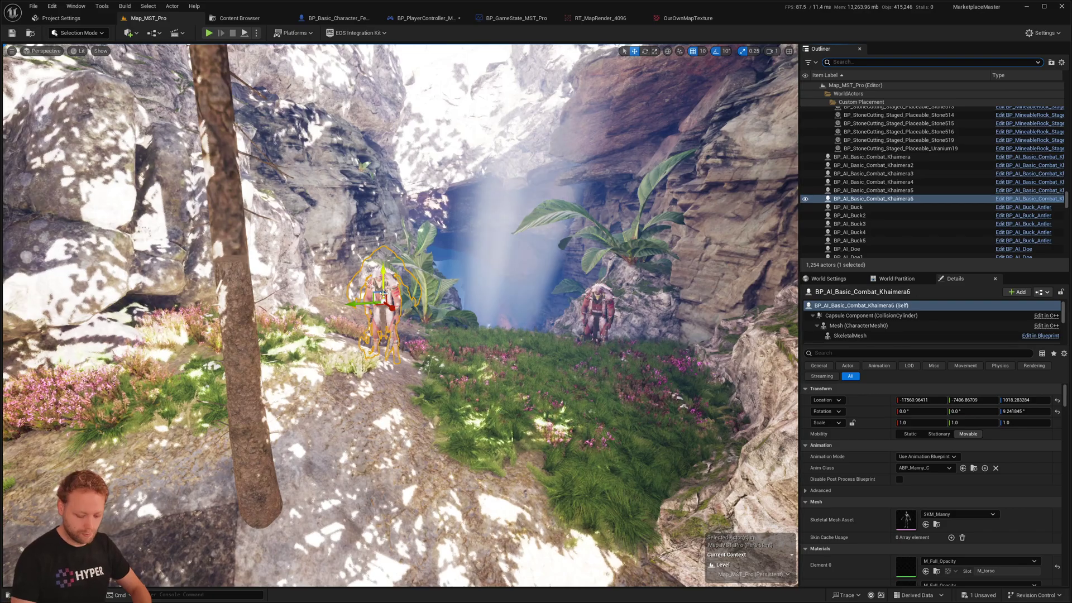
pyautogui.click(1031, 200)
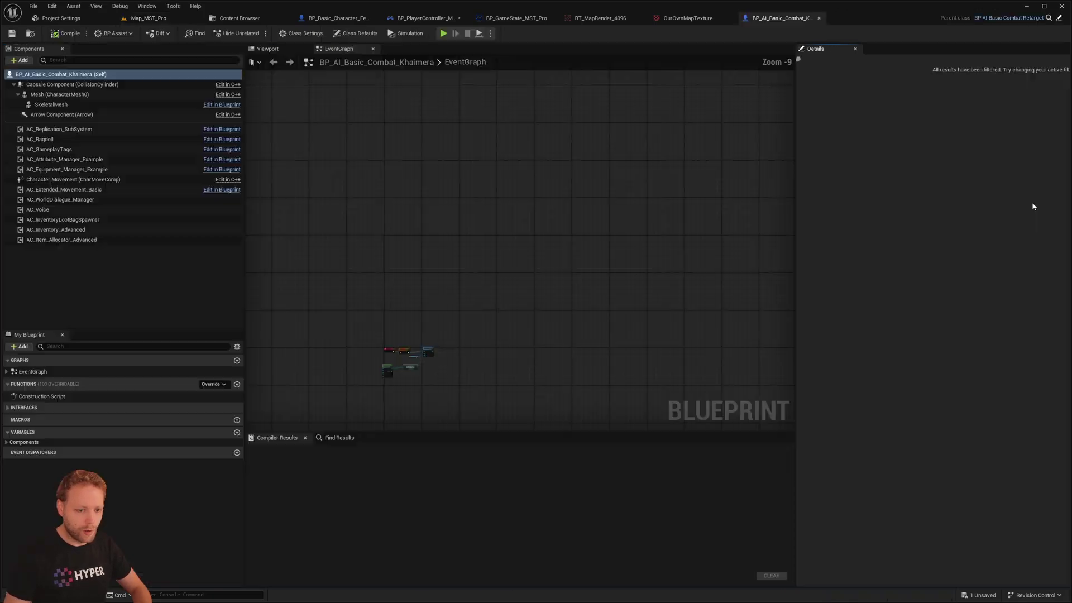
# Step: Open the enemy blueprint's successive parent classes up to BP_AI_Leader
pyautogui.click(1059, 20)
pyautogui.click(1058, 20)
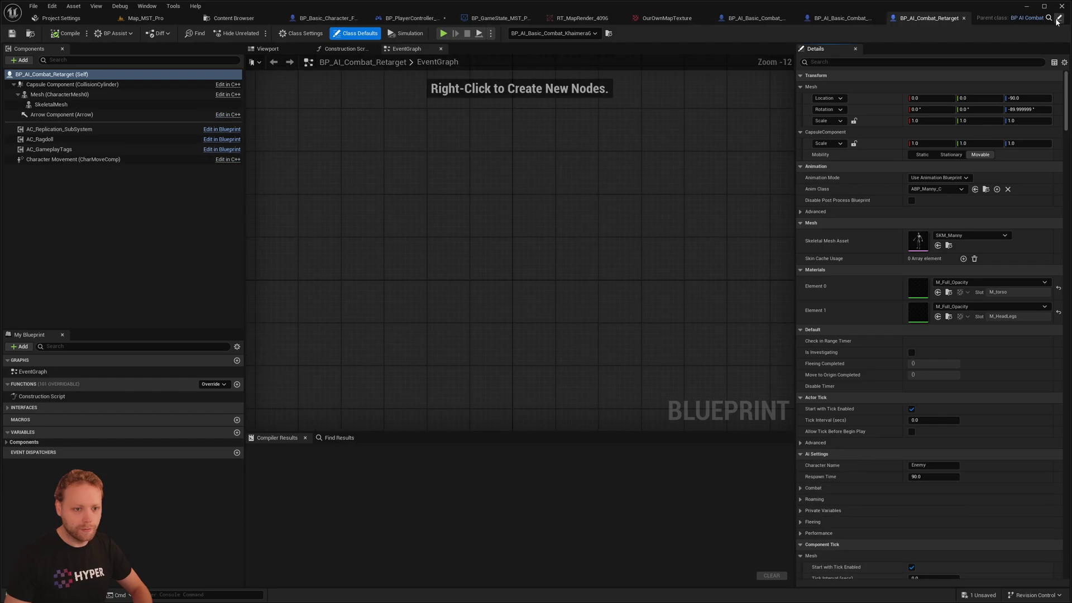
pyautogui.click(1058, 20)
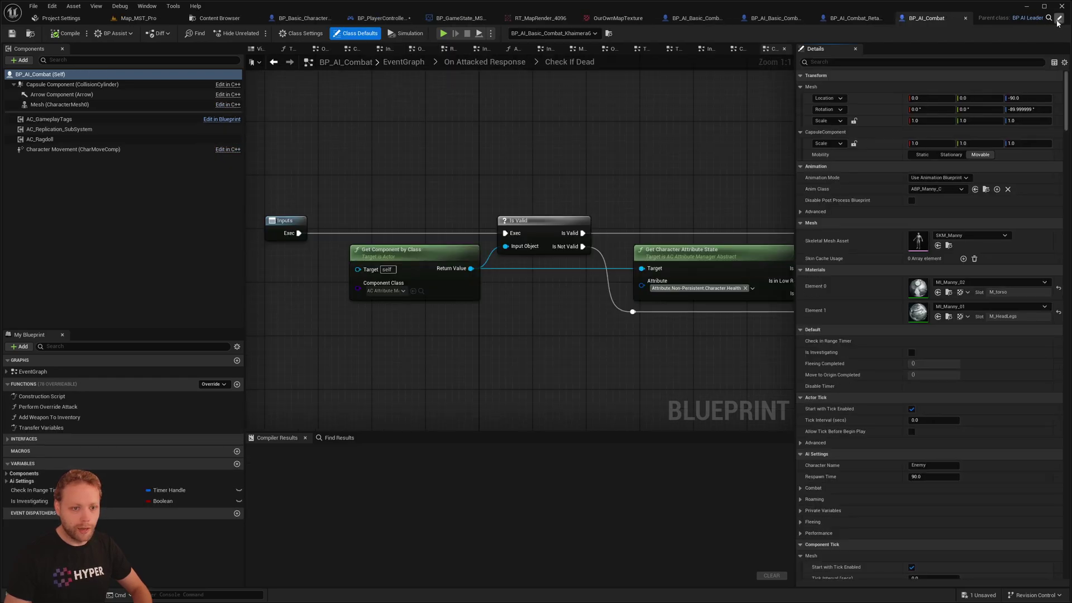
pyautogui.click(1059, 19)
# Step: Add the AC_Map_Element_Dynamic_NPC component to BP_AI_Leader and play-test it by running toward an enemy
pyautogui.click(20, 59)
pyautogui.write('map elem')
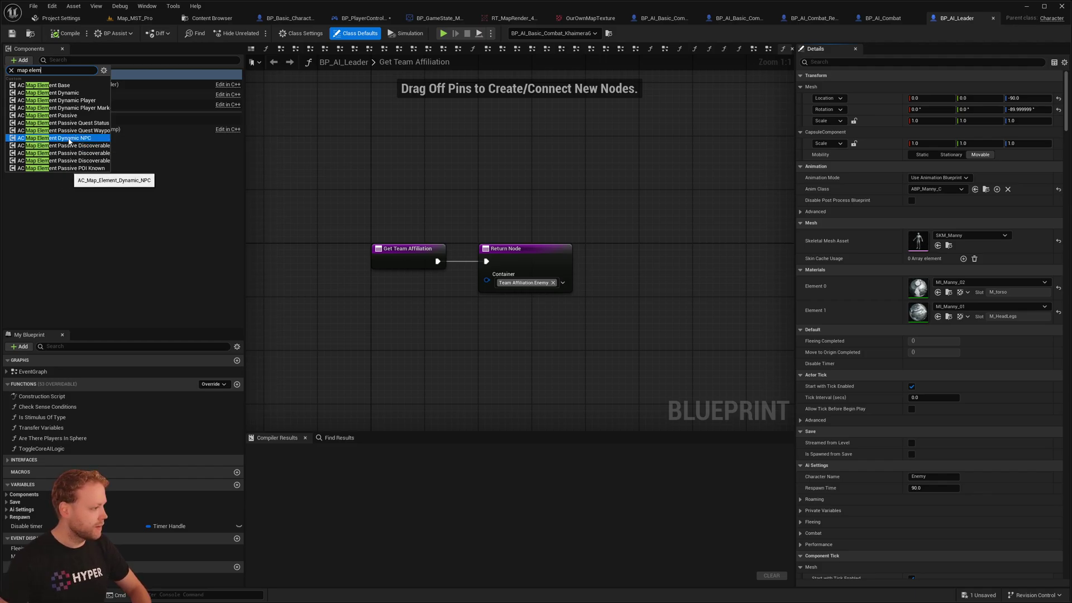
pyautogui.click(69, 142)
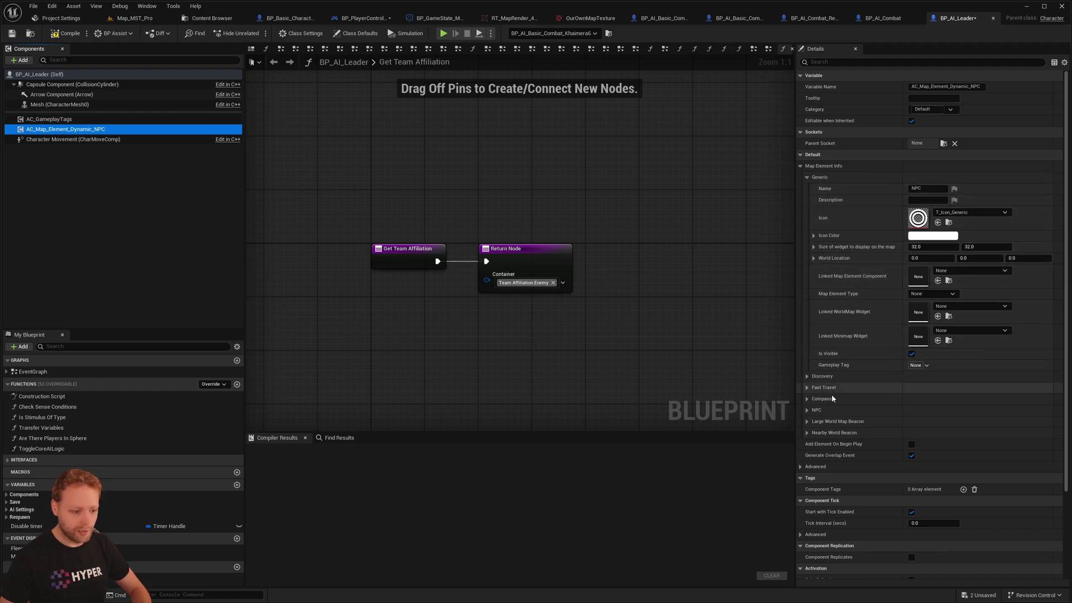
pyautogui.click(923, 409)
pyautogui.scroll(-3, 922, 385)
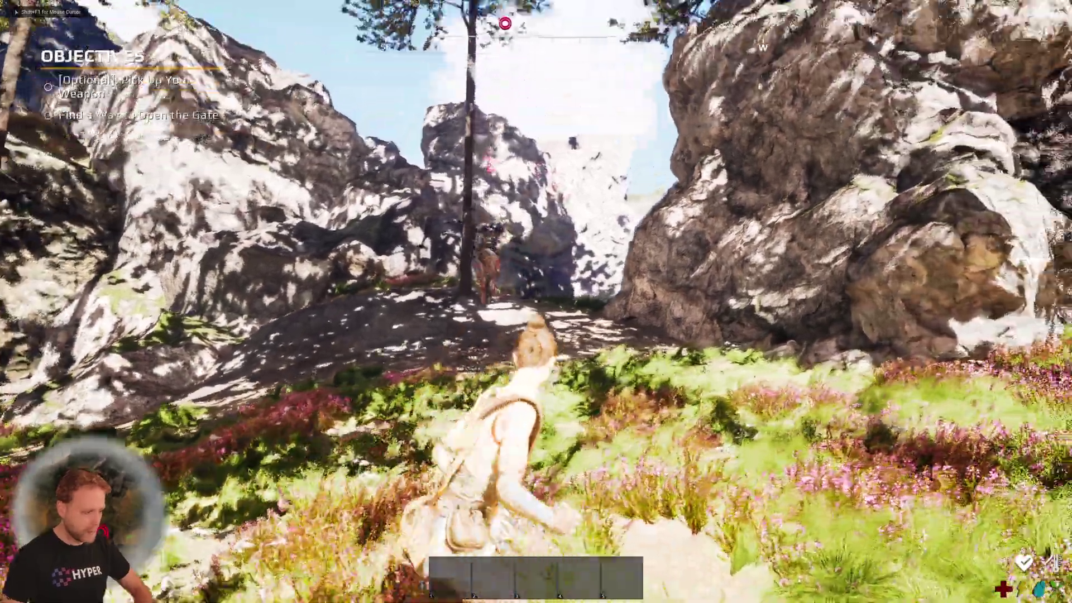
pyautogui.press('w')
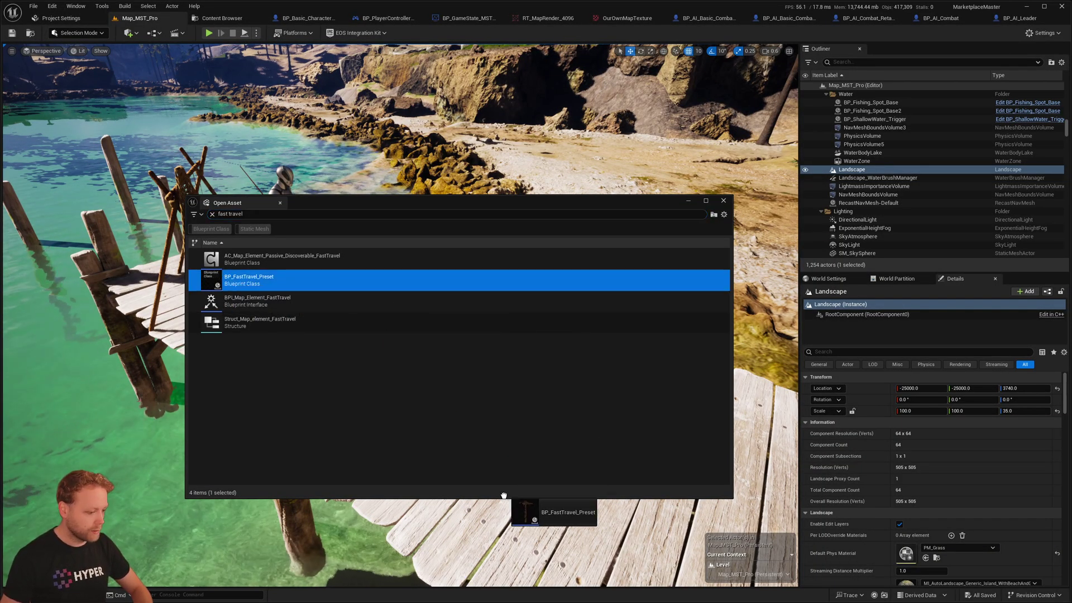
# Step: Place a BP_FastTravel_Preset signpost on the wooden dock and a BP_Teleport_Location beside it
pyautogui.moveTo(493, 522); pyautogui.dragTo(493, 522)
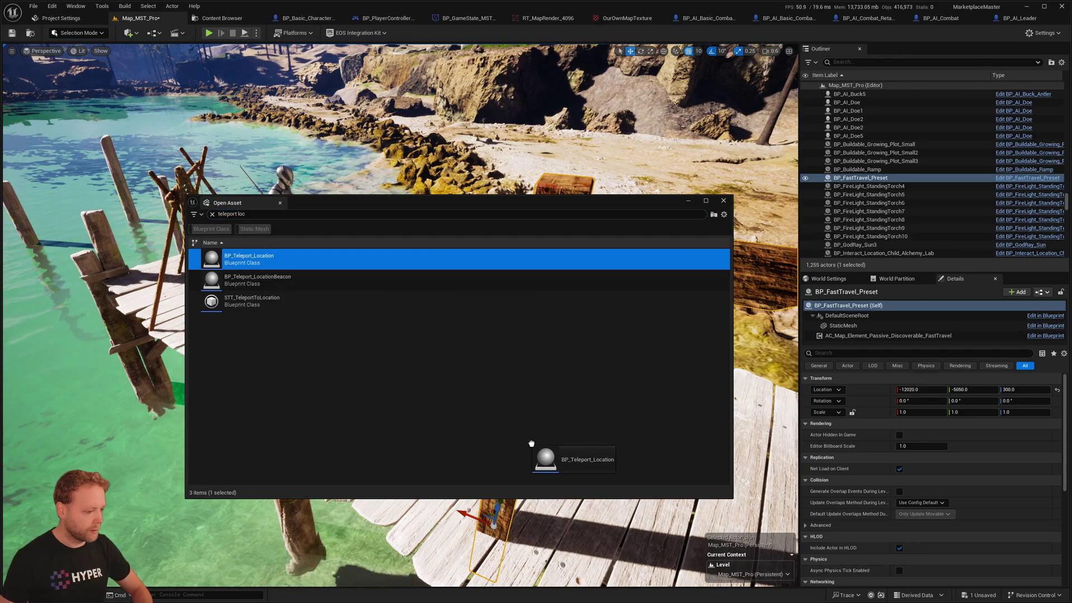
pyautogui.moveTo(559, 464); pyautogui.dragTo(609, 531)
pyautogui.click(695, 203)
pyautogui.press('s')
pyautogui.moveTo(443, 394)
pyautogui.mouseDown(button='right')
pyautogui.moveTo(442, 419)
pyautogui.moveTo(444, 394)
pyautogui.mouseUp(button='right')
pyautogui.moveTo(444, 395); pyautogui.dragTo(483, 323)
pyautogui.press('e')
pyautogui.press('w')
pyautogui.press('w')
pyautogui.moveTo(496, 322); pyautogui.dragTo(449, 338, button='right')
# Step: Add a spawn point on travel to the signpost's fast travel map element and link it to BP_Teleport_Location
pyautogui.click(414, 349)
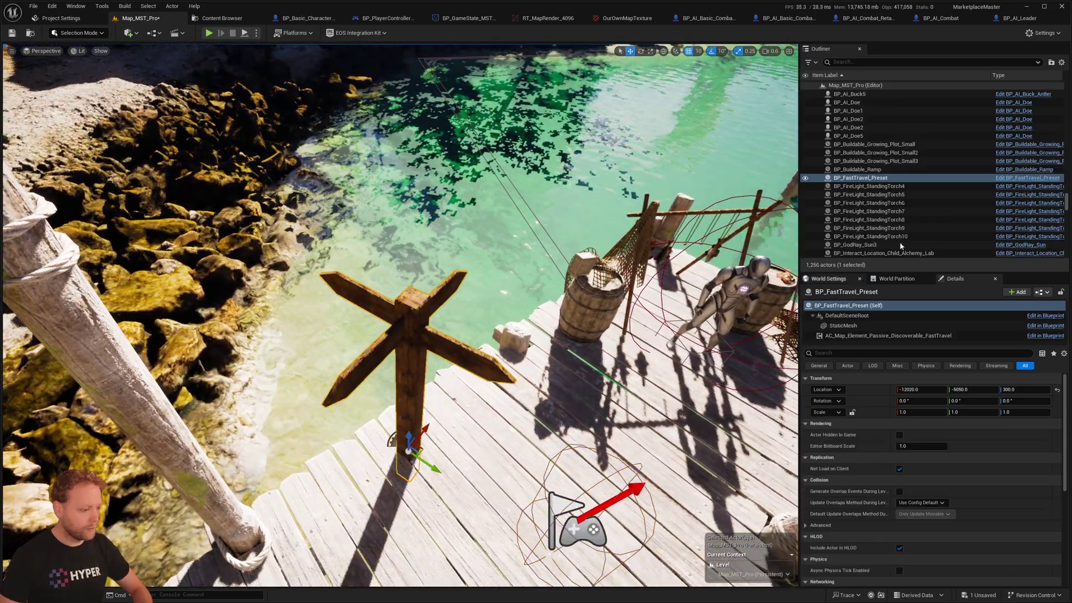
pyautogui.click(873, 338)
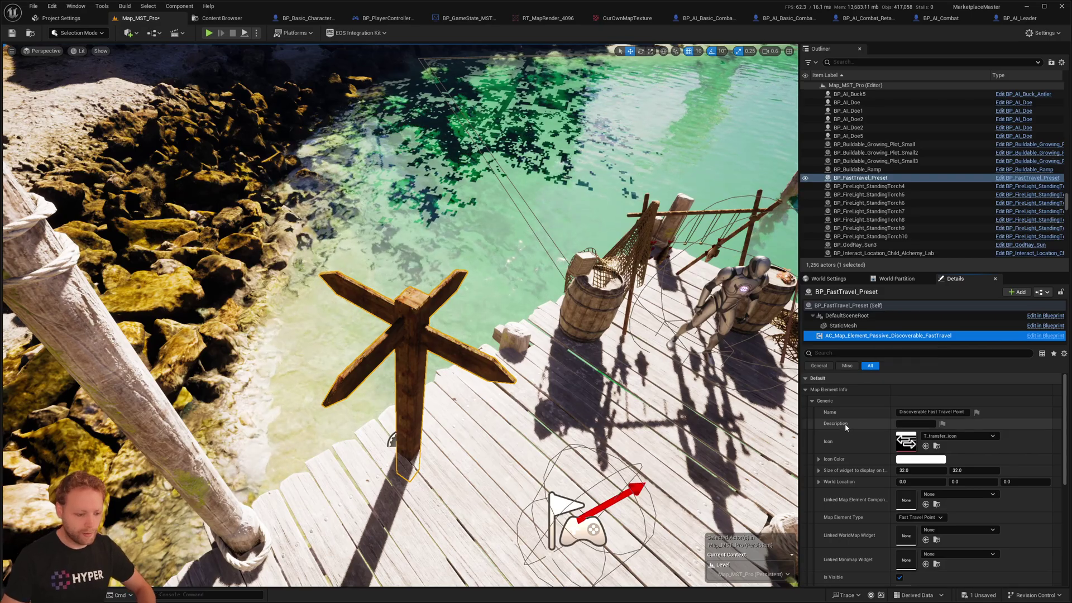
pyautogui.scroll(-5, 845, 423)
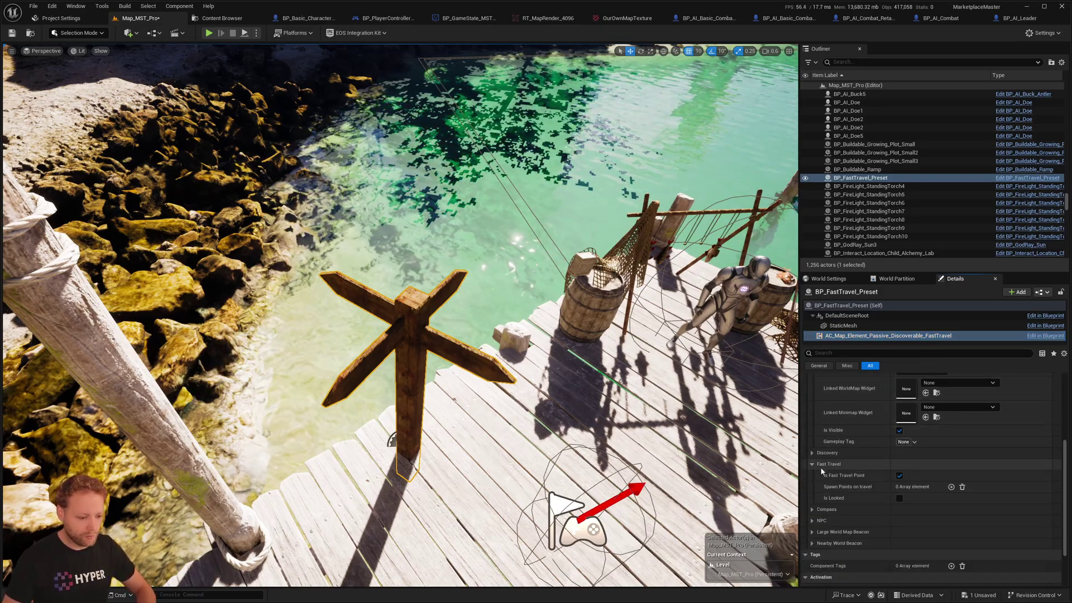
pyautogui.scroll(-2, 825, 472)
pyautogui.click(951, 446)
pyautogui.click(849, 447)
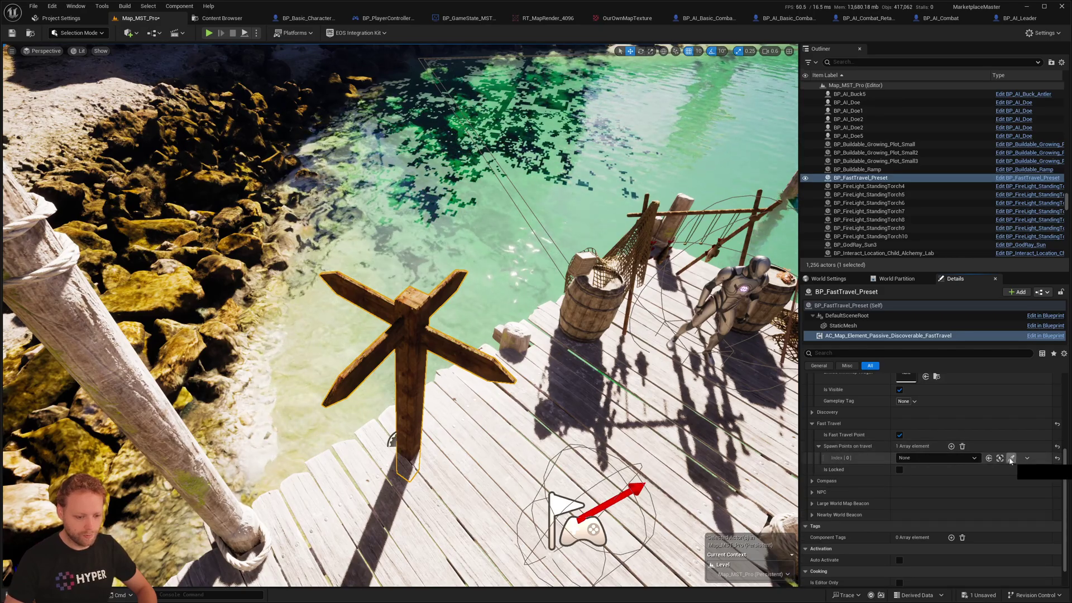
pyautogui.click(579, 531)
# Step: Set the current discovery state of the signpost's fast travel map element to Discovered
pyautogui.moveTo(504, 432)
pyautogui.mouseDown(button='right')
pyautogui.moveTo(525, 419)
pyautogui.moveTo(504, 432)
pyautogui.mouseUp(button='right')
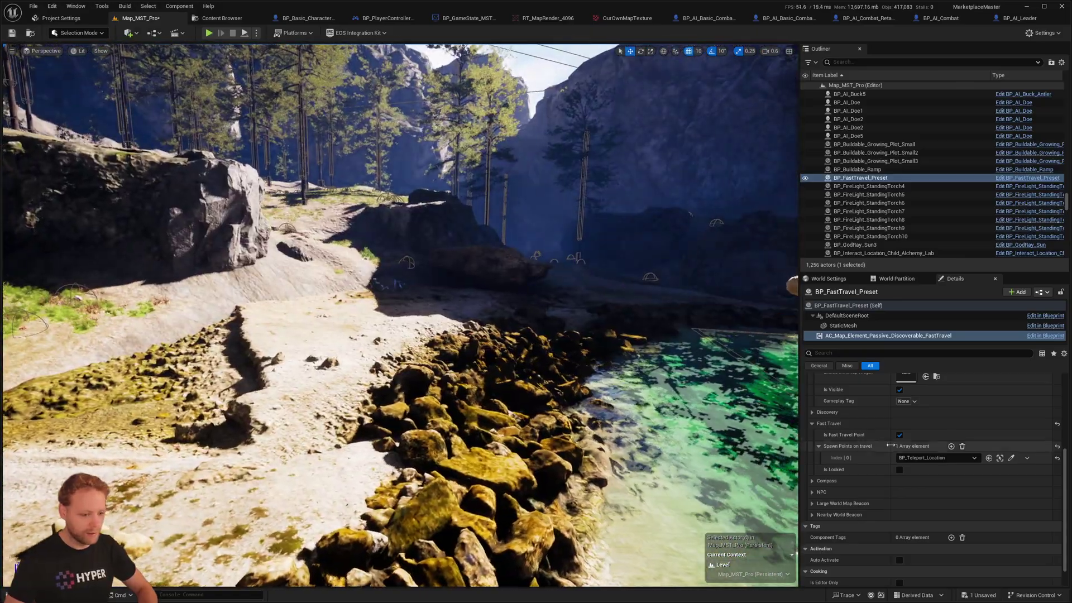
pyautogui.scroll(1, 813, 430)
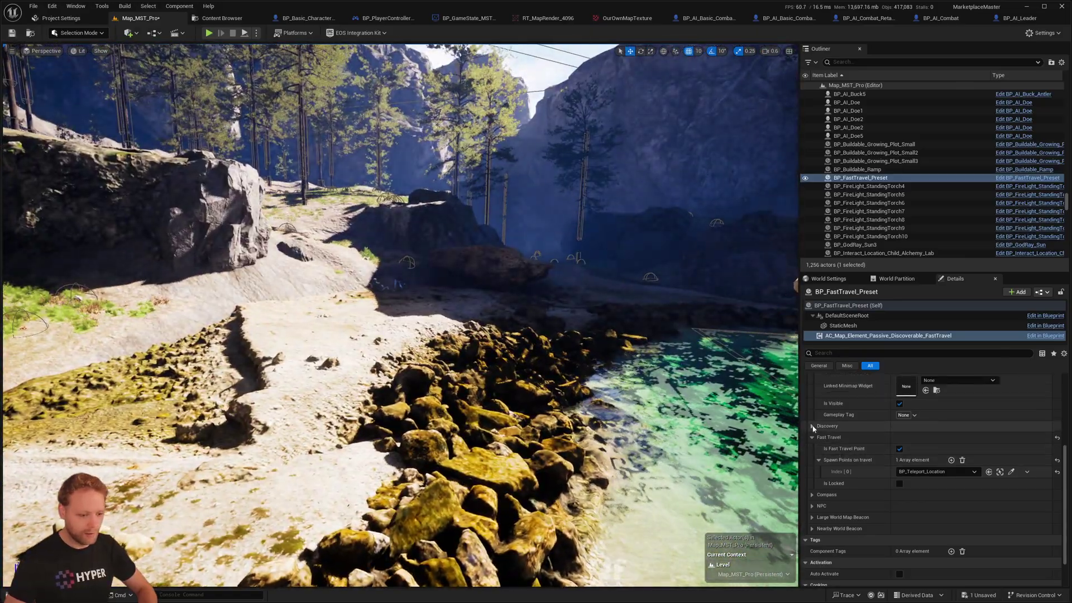
pyautogui.click(812, 426)
pyautogui.scroll(-1, 871, 441)
pyautogui.click(920, 444)
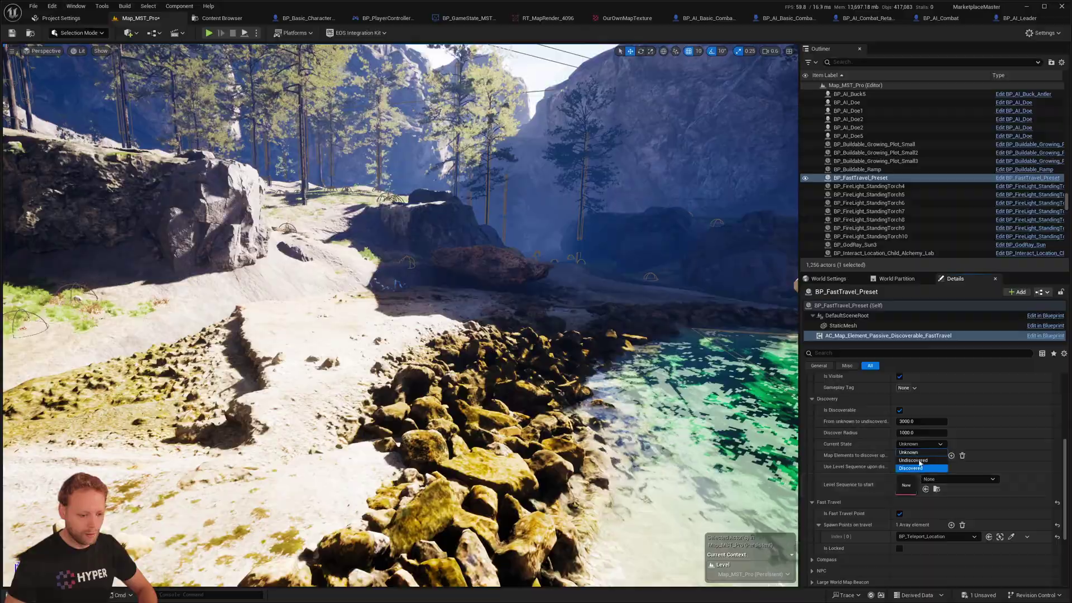
pyautogui.click(917, 469)
pyautogui.moveTo(558, 413); pyautogui.dragTo(162, 427, button='right')
# Step: Add the AC_PlayerController_Teleport component to BP_PlayerController_MSTPro
pyautogui.scroll(3, 559, 413)
pyautogui.scroll(-3, 476, 404)
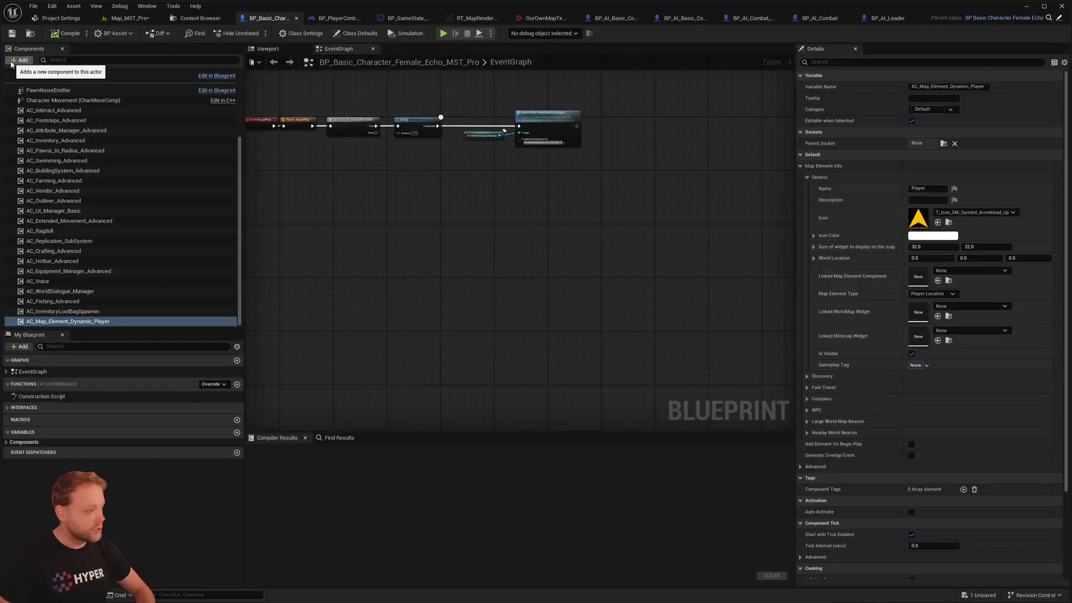
pyautogui.click(11, 64)
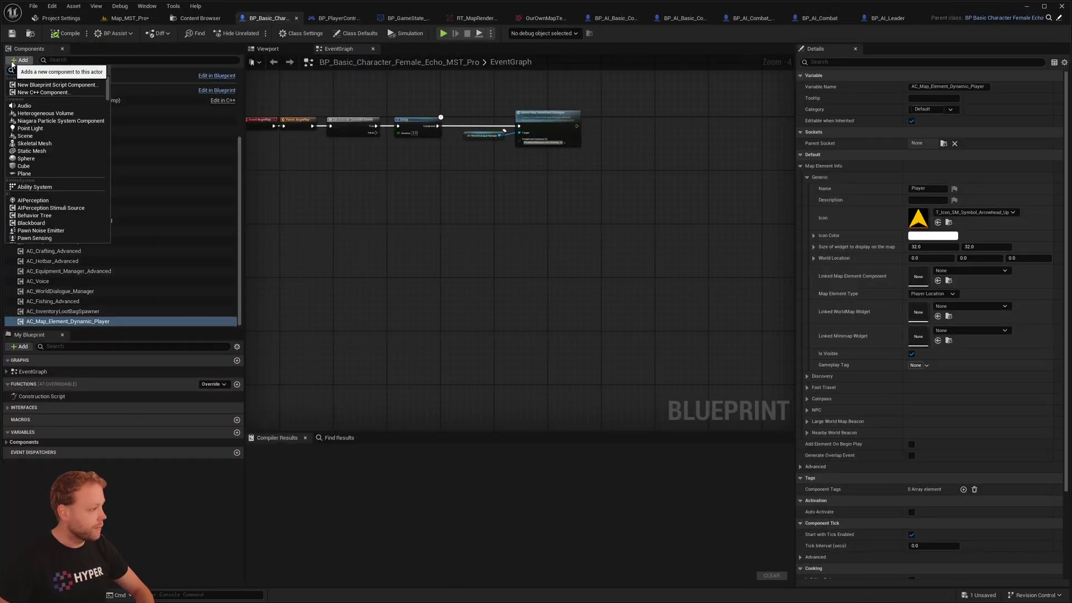
pyautogui.write('telp')
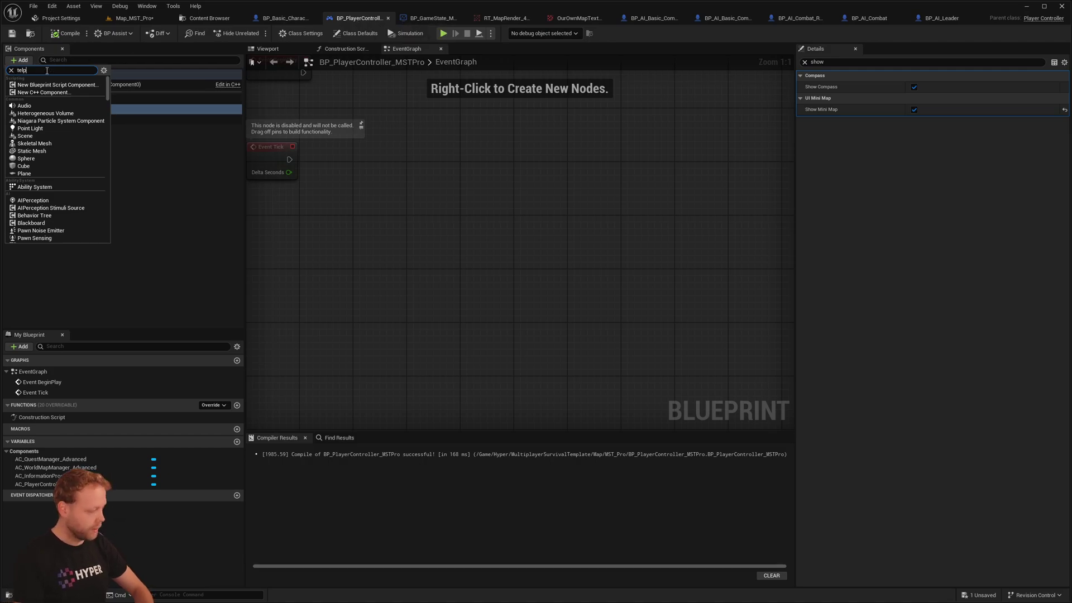
pyautogui.write('o')
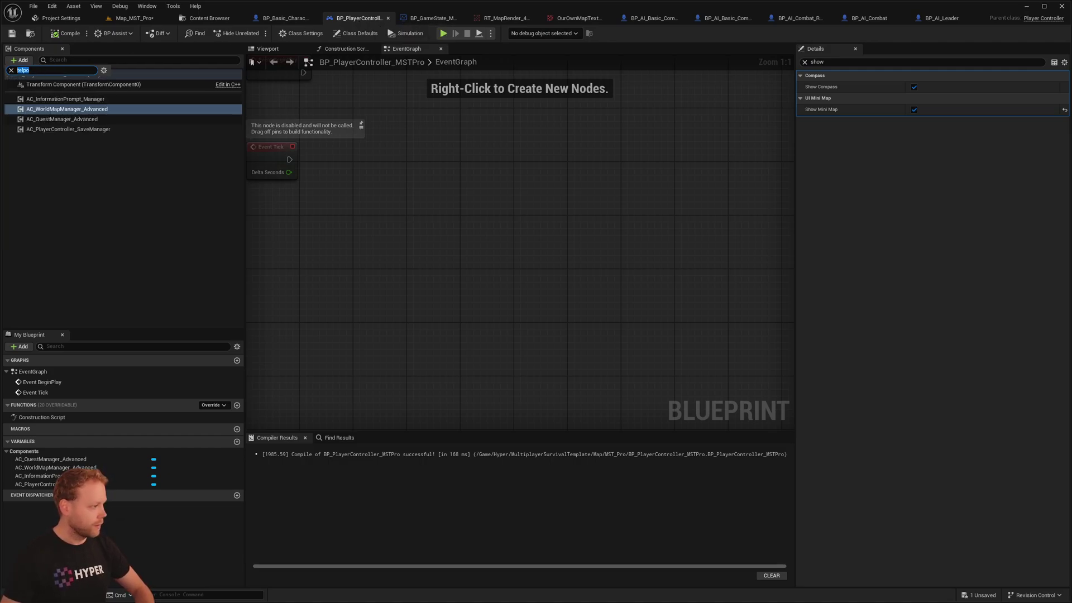
pyautogui.click(63, 84)
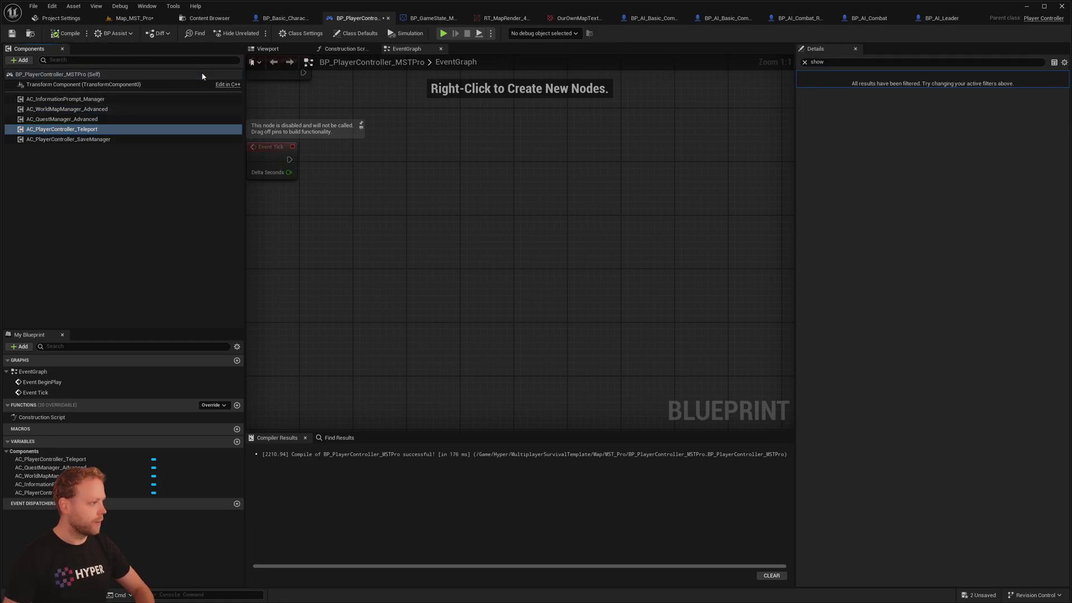
# Step: Play-test Map_MST_Pro and fast travel to the Discoverable Fast Travel Point from the world map
pyautogui.click(133, 18)
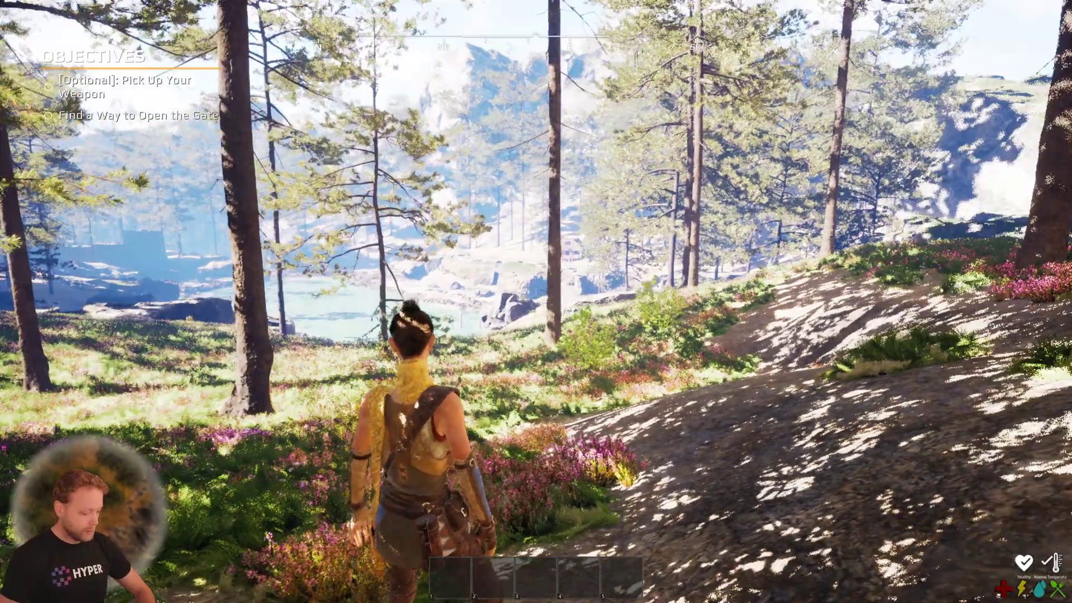
pyautogui.press('m')
pyautogui.scroll(-4, 543, 400)
pyautogui.moveTo(821, 241); pyautogui.dragTo(518, 270)
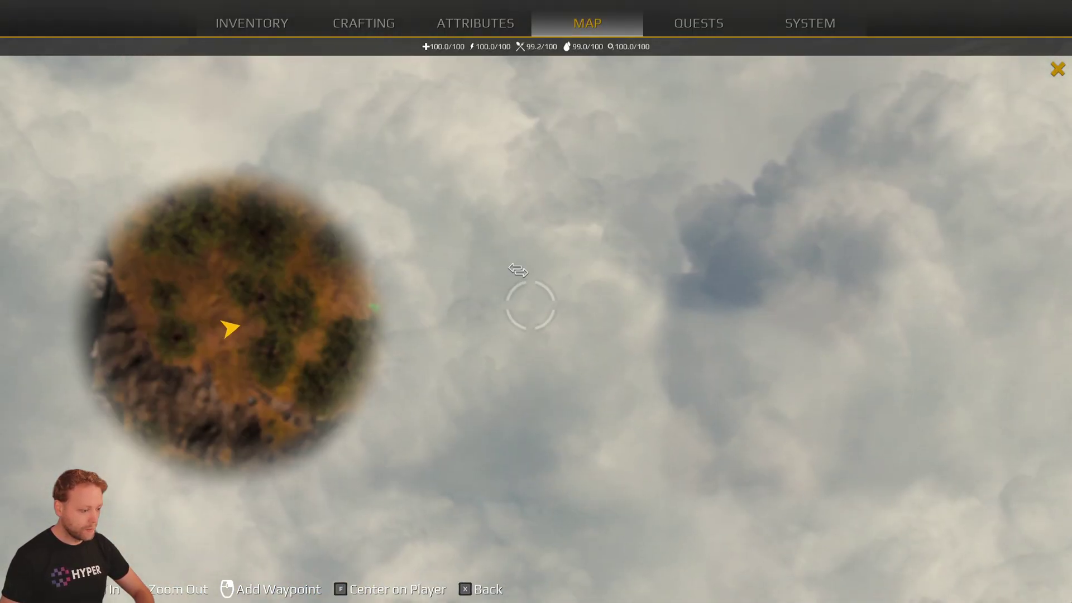
pyautogui.moveTo(516, 274)
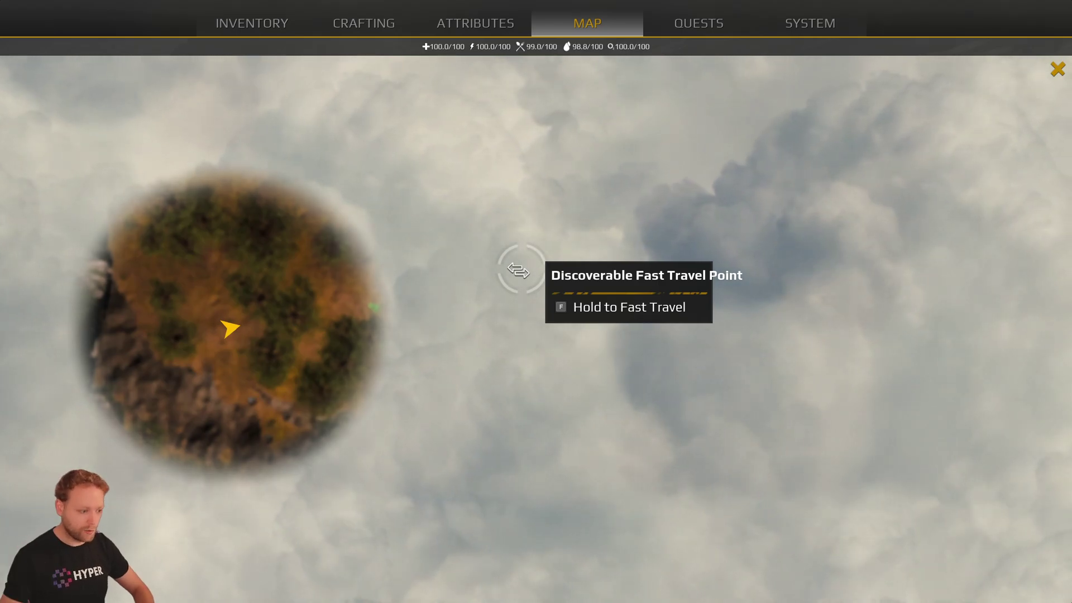
pyautogui.press('f')
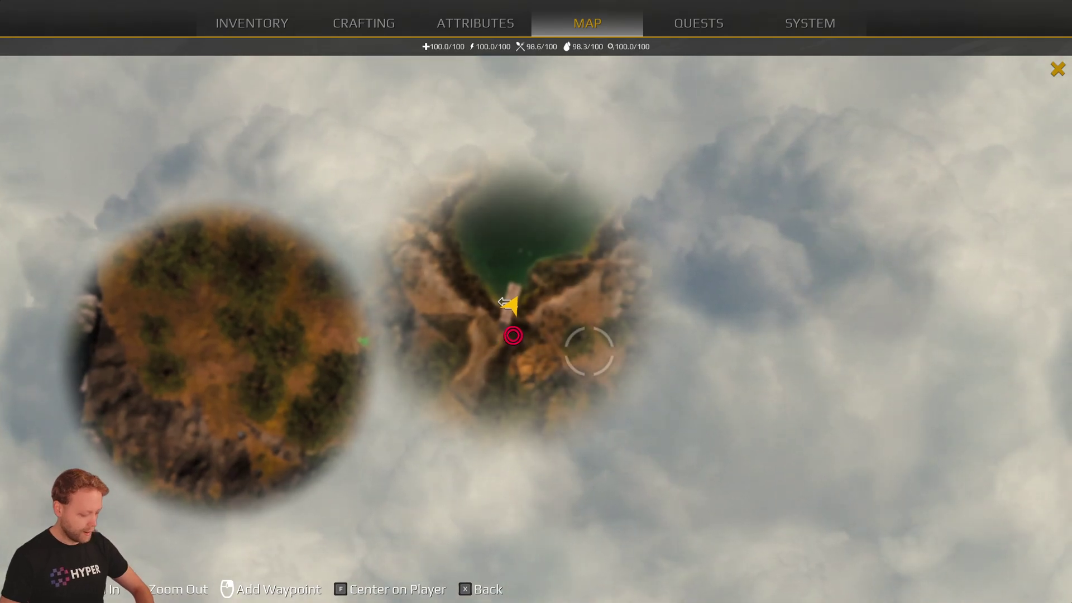
# Step: Check the character's arrival on the dock and its position on the world map, and walk onward
pyautogui.press('x')
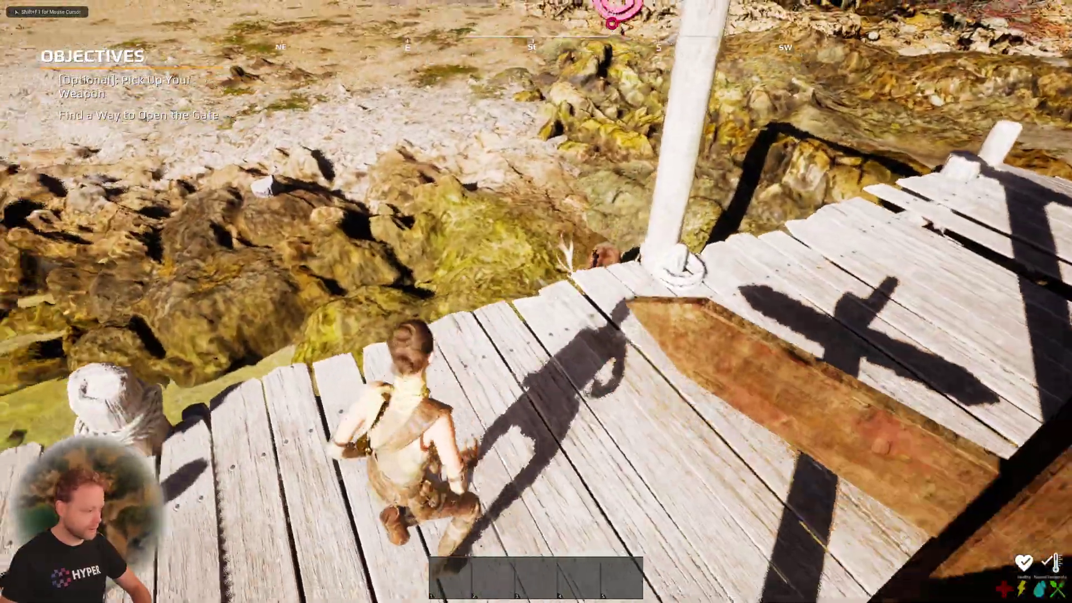
pyautogui.press('m')
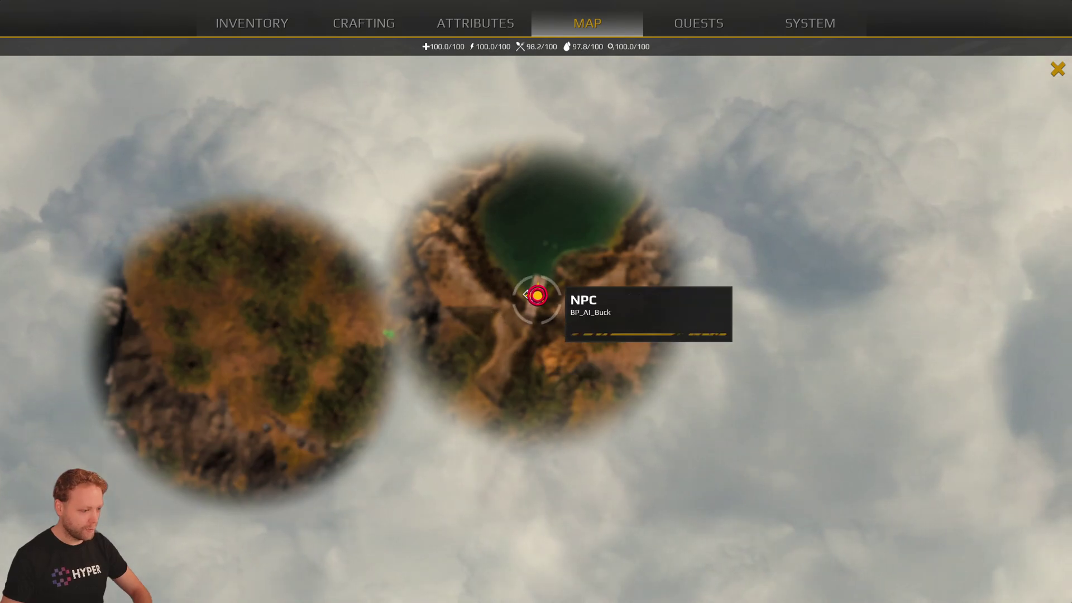
pyautogui.press('x')
pyautogui.press('w')
pyautogui.press('w')
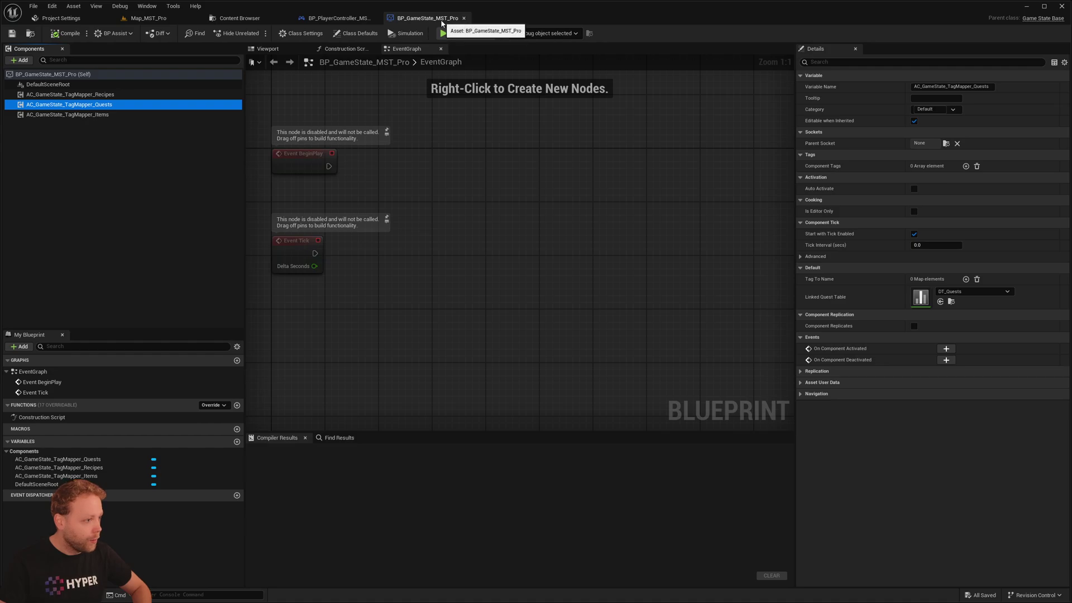
# Step: Set the linked quest table of AC_GameState_TagMapper_Quests to DT_Quests_Example and open that data table
pyautogui.click(82, 96)
pyautogui.click(87, 105)
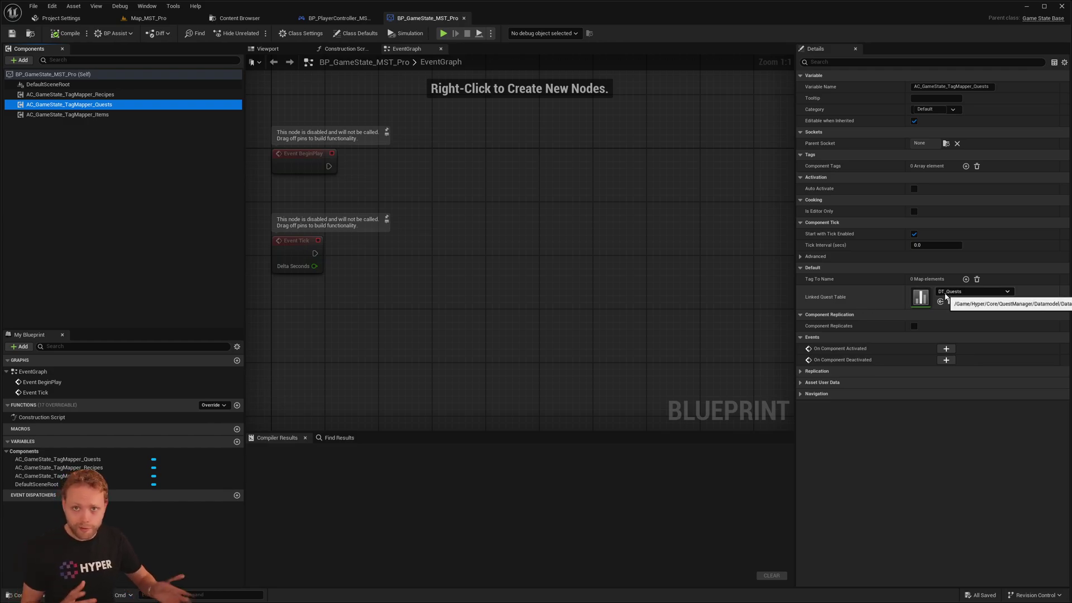
pyautogui.click(974, 291)
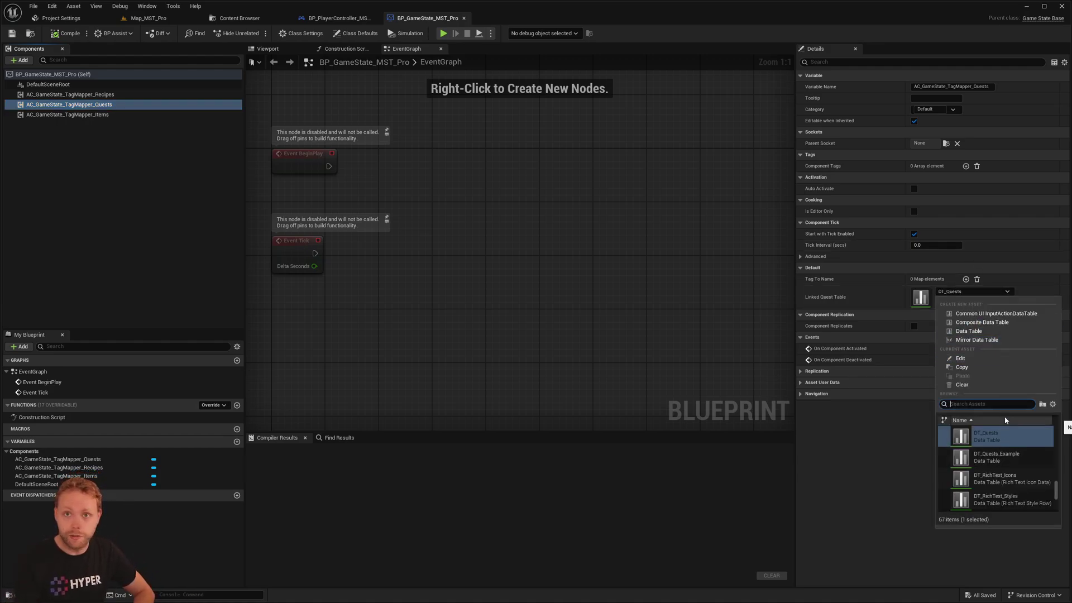
pyautogui.click(962, 292)
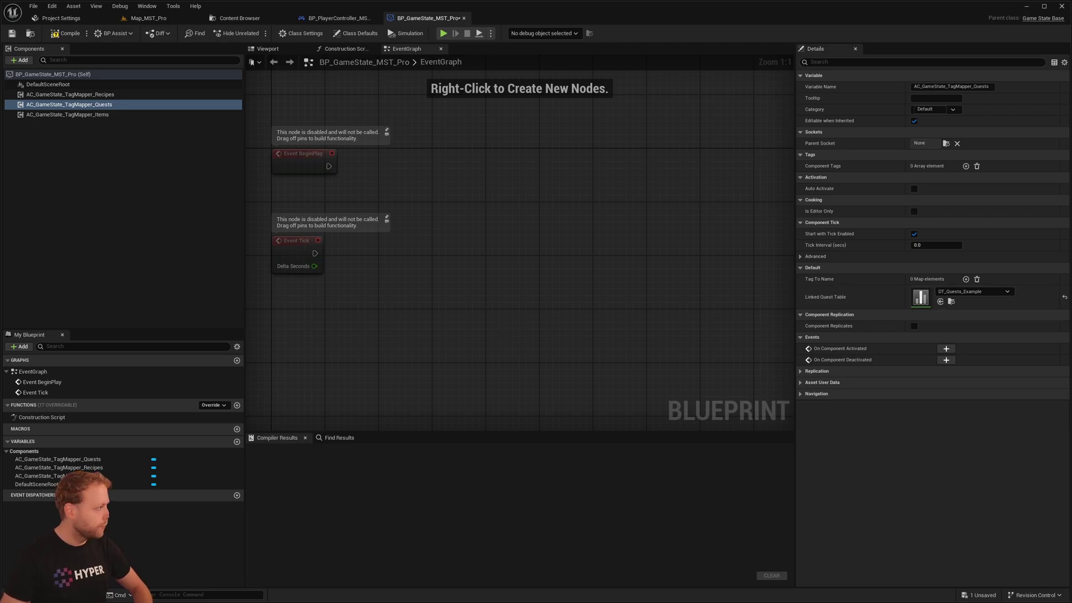
pyautogui.moveTo(0, 105); pyautogui.dragTo(525, 19)
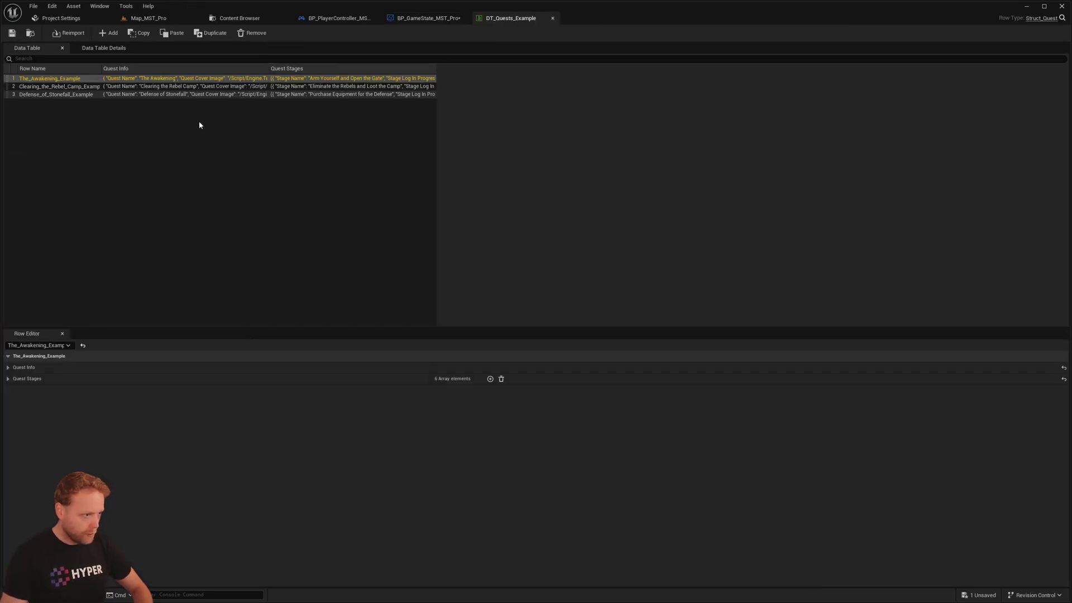
# Step: Examine the quest stages of the The_Awakening_Example row, including the objective of the Defeat the Tomb Guards stage
pyautogui.click(46, 86)
pyautogui.click(48, 81)
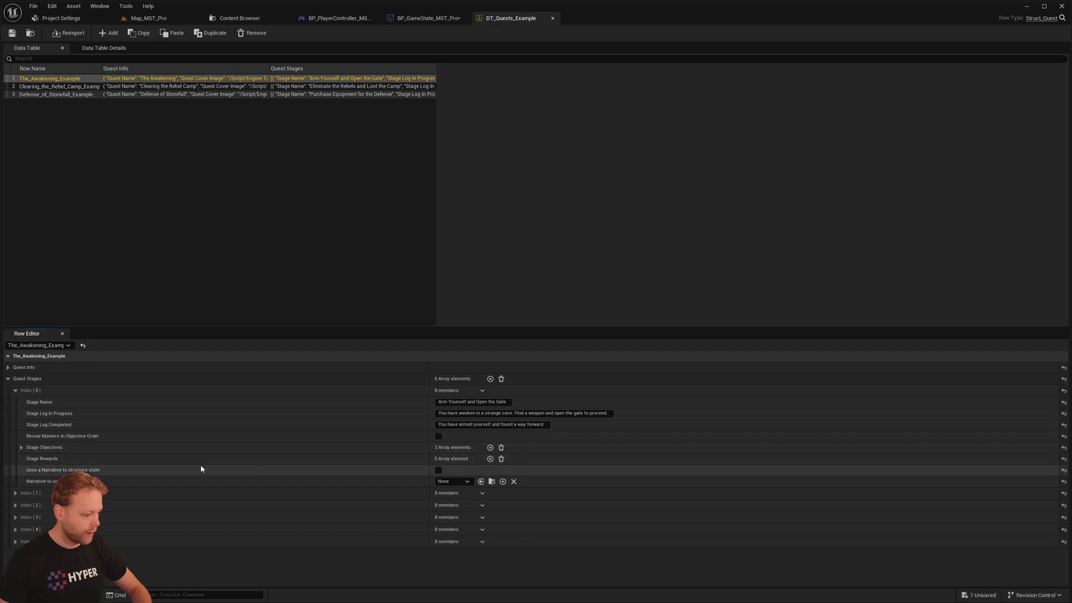
pyautogui.click(15, 493)
pyautogui.scroll(-2, 446, 388)
pyautogui.scroll(3, 447, 390)
pyautogui.scroll(-3, 390, 468)
pyautogui.click(21, 498)
pyautogui.scroll(-2, 205, 494)
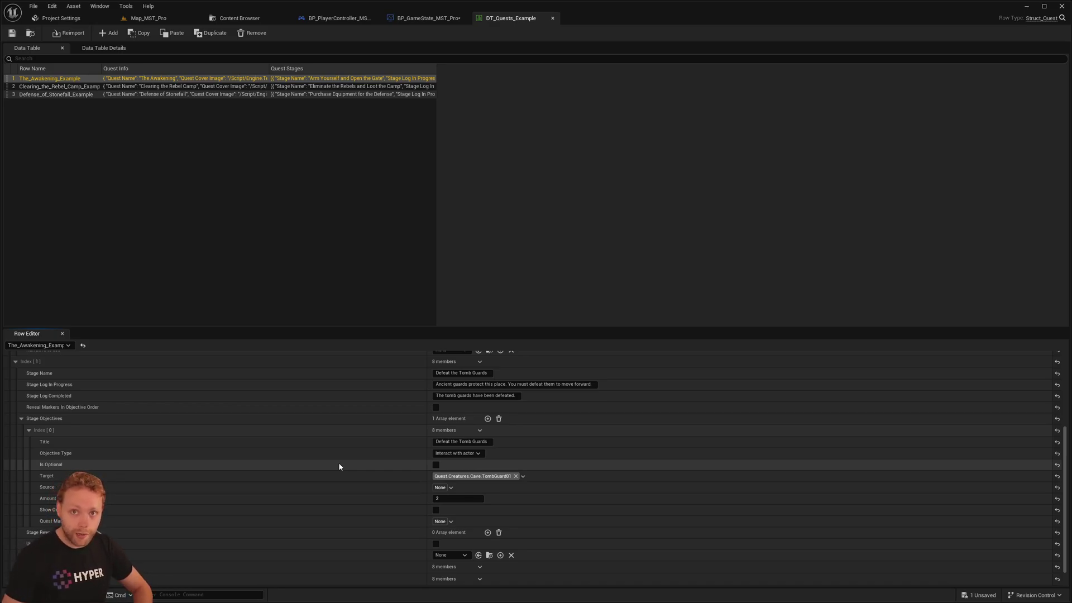
pyautogui.scroll(3, 335, 464)
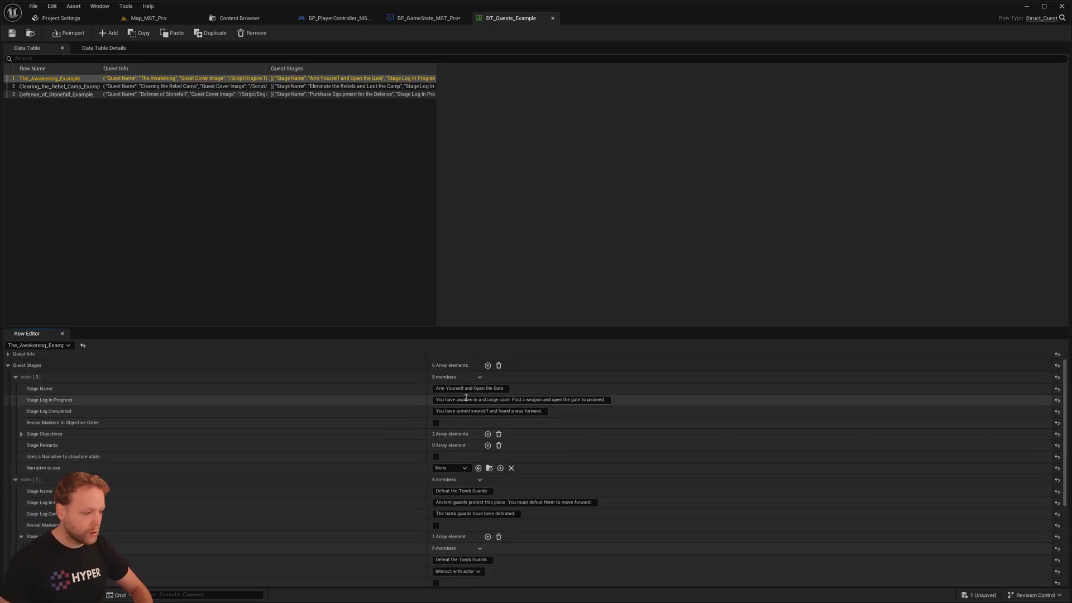
# Step: Review the objectives of the Arm Yourself and Open the Gate stage and delete the Find a Way to Open the Gate objective
pyautogui.click(21, 433)
pyautogui.click(28, 445)
pyautogui.scroll(-1, 28, 445)
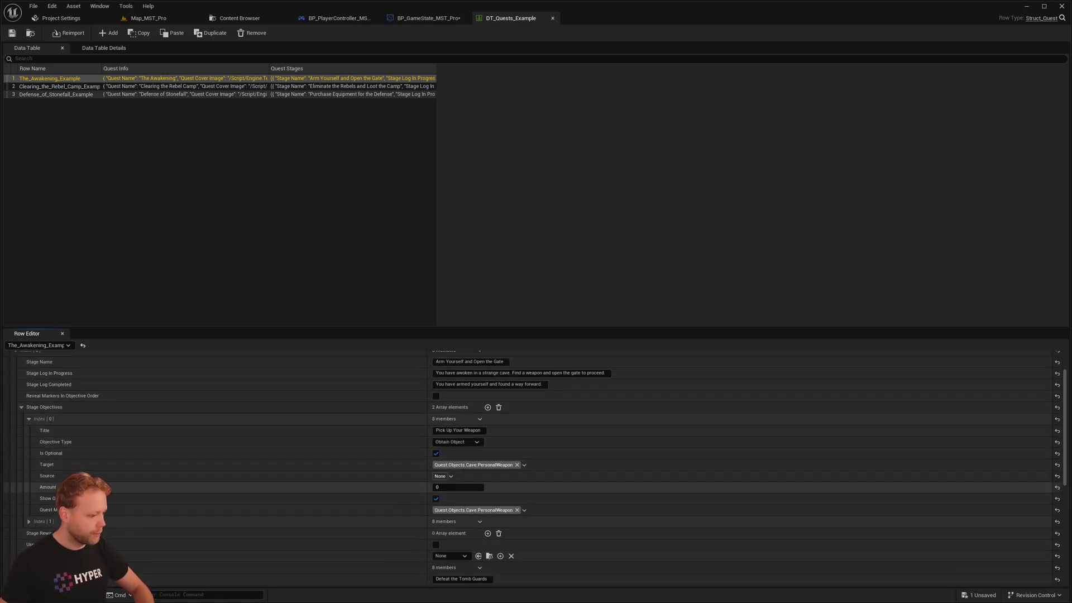
pyautogui.scroll(-1, 408, 473)
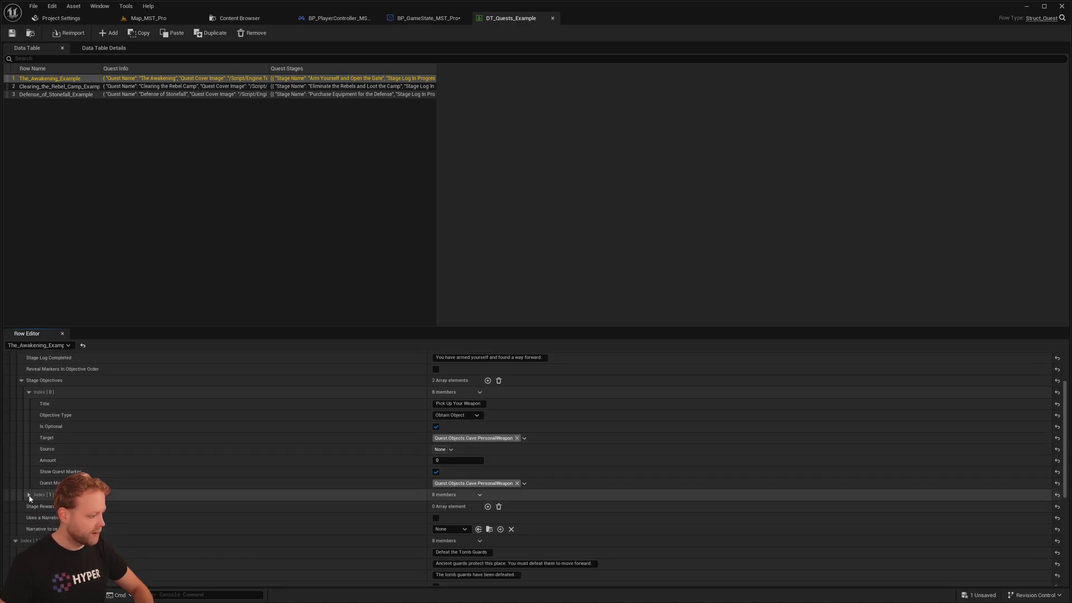
pyautogui.click(29, 495)
pyautogui.scroll(-2, 192, 500)
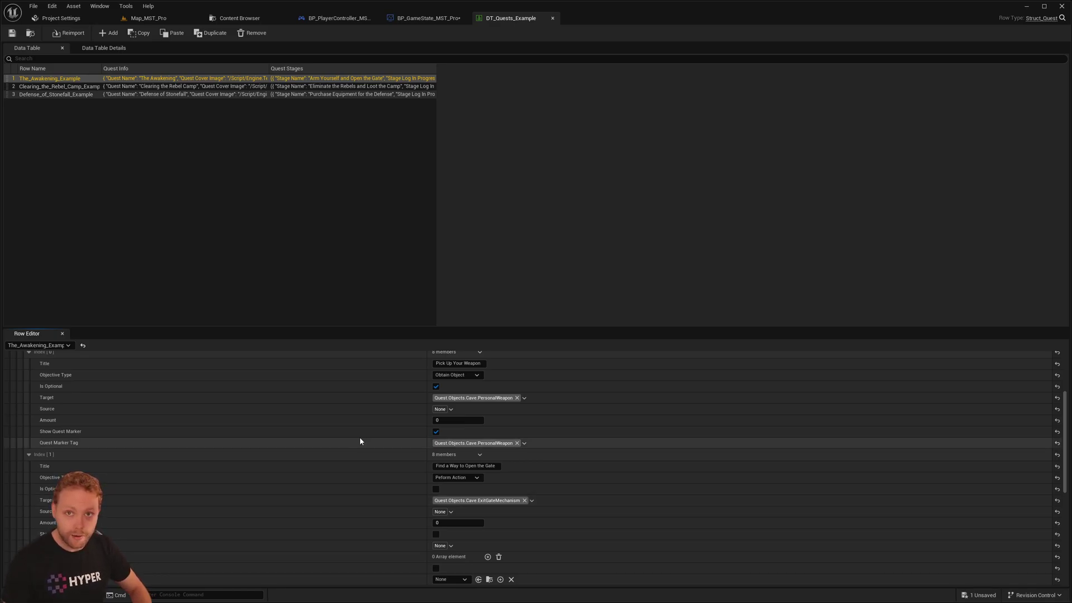
pyautogui.scroll(-1, 531, 470)
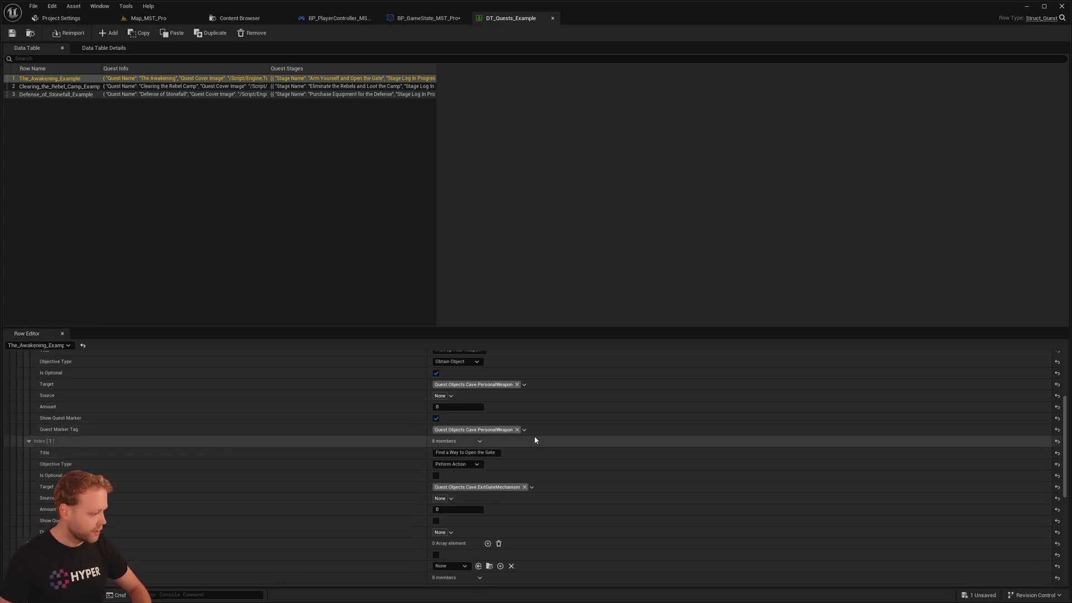
pyautogui.click(491, 463)
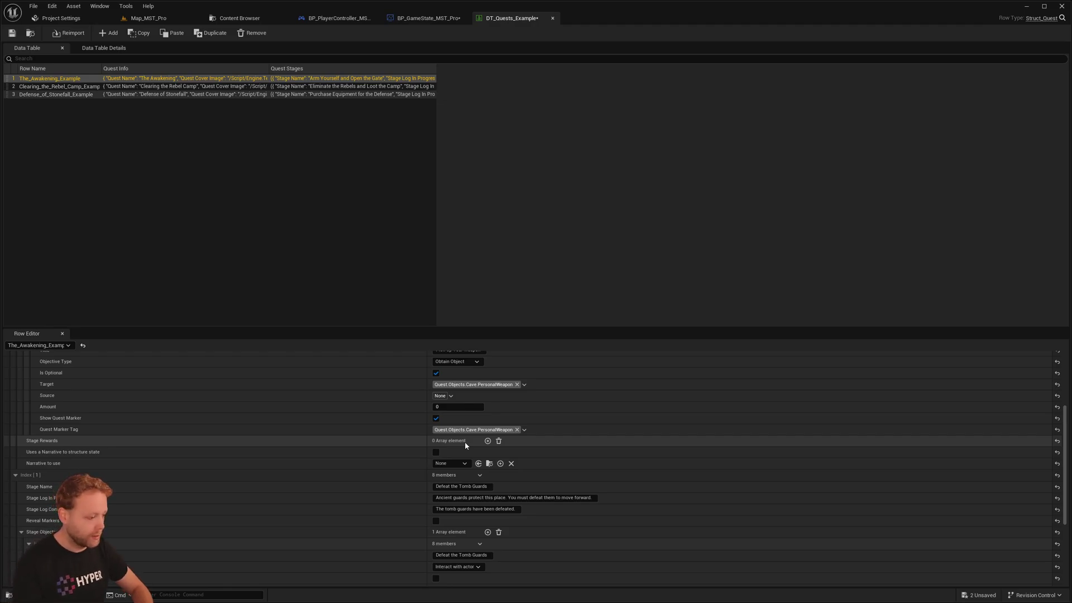
# Step: Copy the target gameplay tag Quest.Objects.Cave.PersonalWeapon from the Pick Up Your Weapon objective
pyautogui.scroll(3, 502, 413)
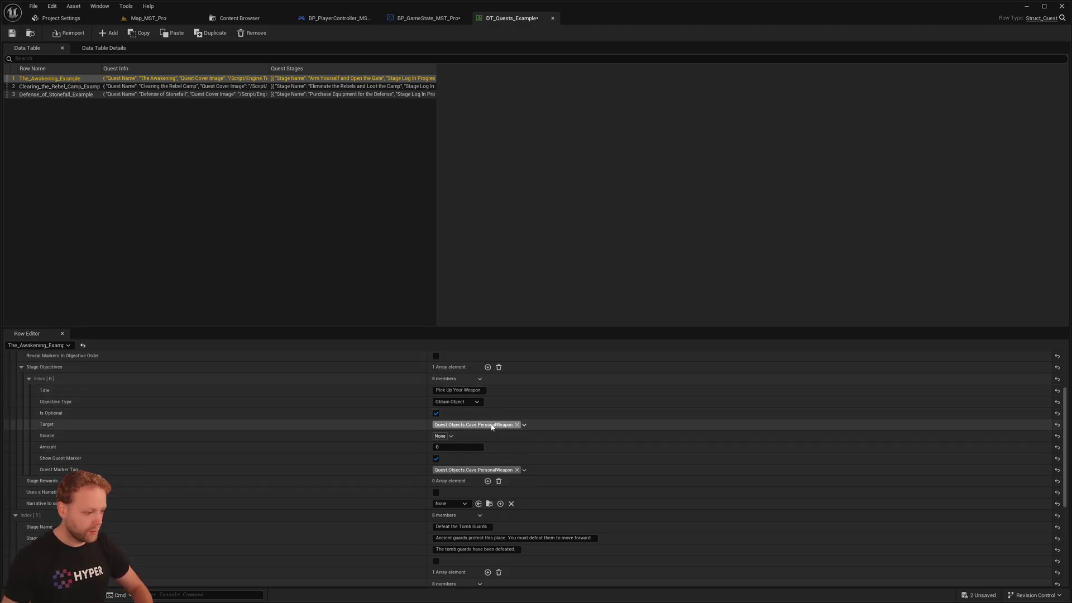
pyautogui.rightClick(482, 429)
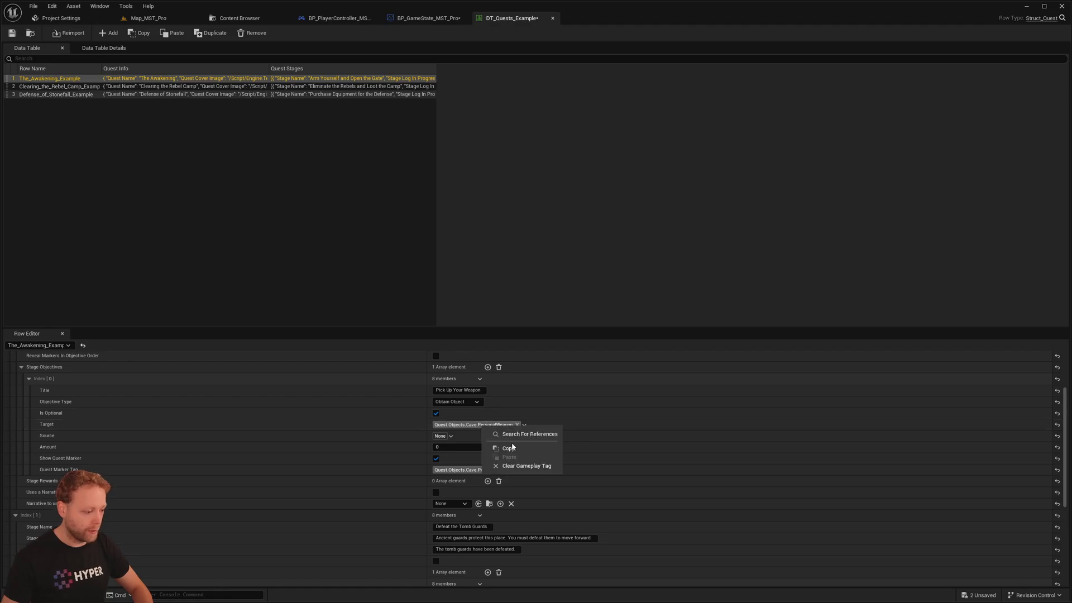
pyautogui.click(513, 449)
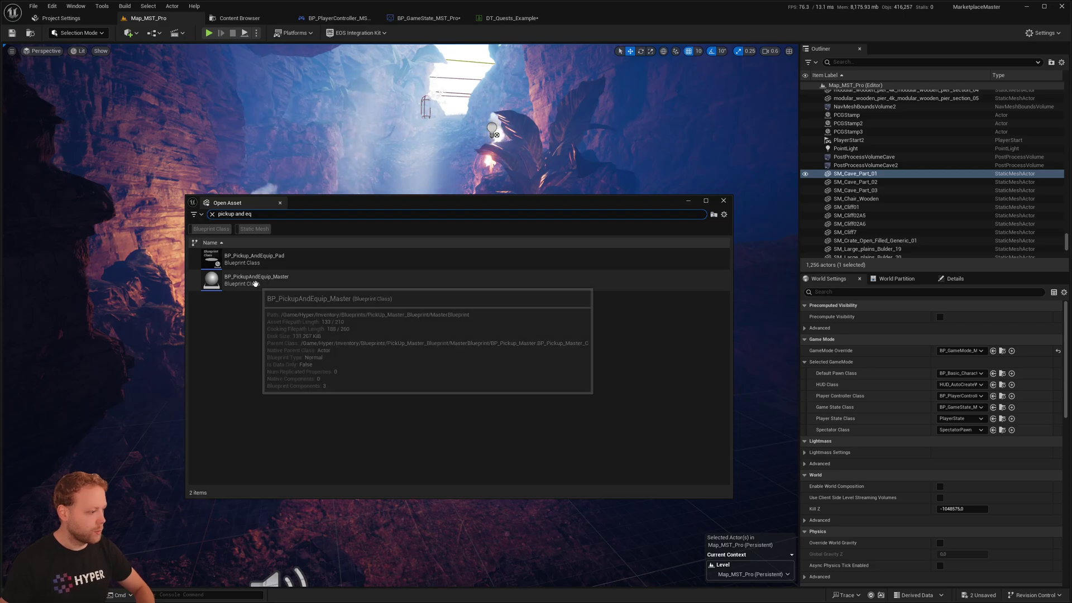
# Step: Place a BP_PickupAndEquip_Master on the cave floor in Map_MST_Pro and show its details
pyautogui.moveTo(255, 283); pyautogui.dragTo(421, 528)
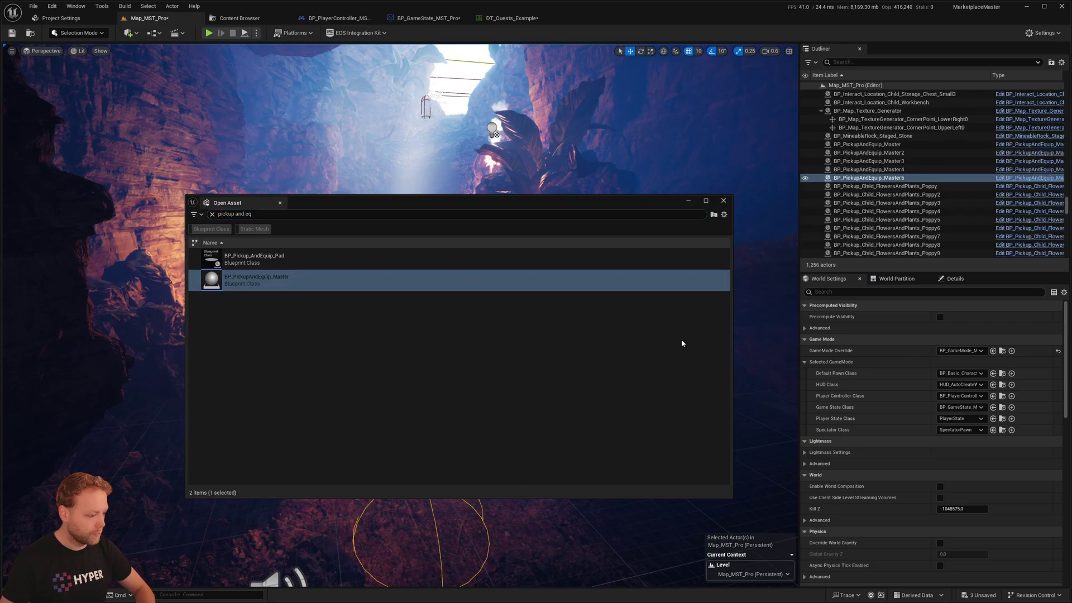
pyautogui.click(688, 201)
pyautogui.click(953, 279)
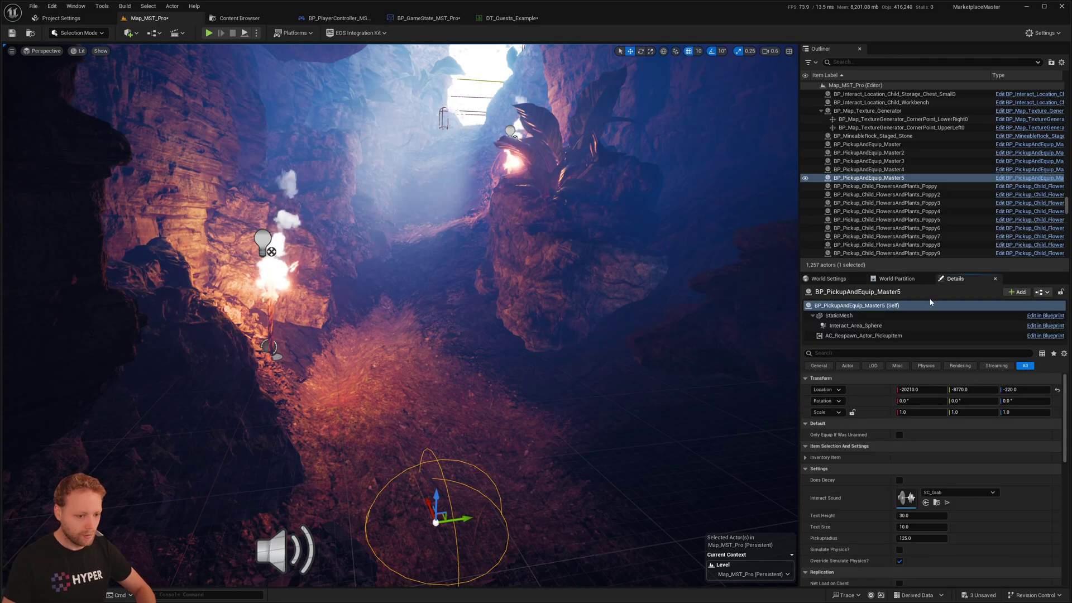
# Step: Set the inventory item row of the placed pickup to Legend_Dual_Hatchet and review its remaining item settings
pyautogui.click(806, 457)
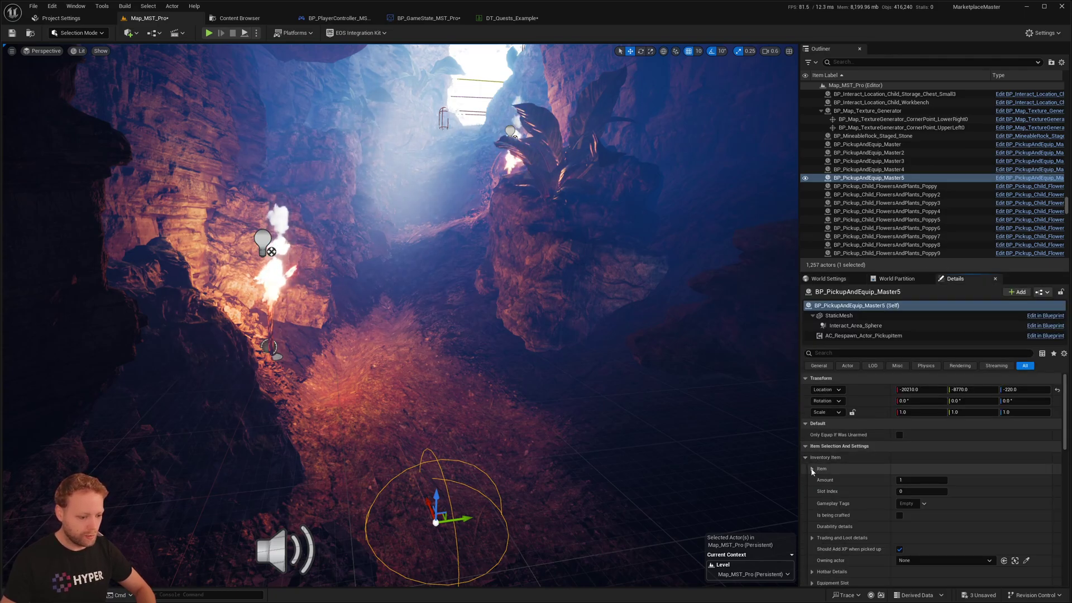
pyautogui.click(812, 469)
pyautogui.click(918, 491)
pyautogui.write('dual')
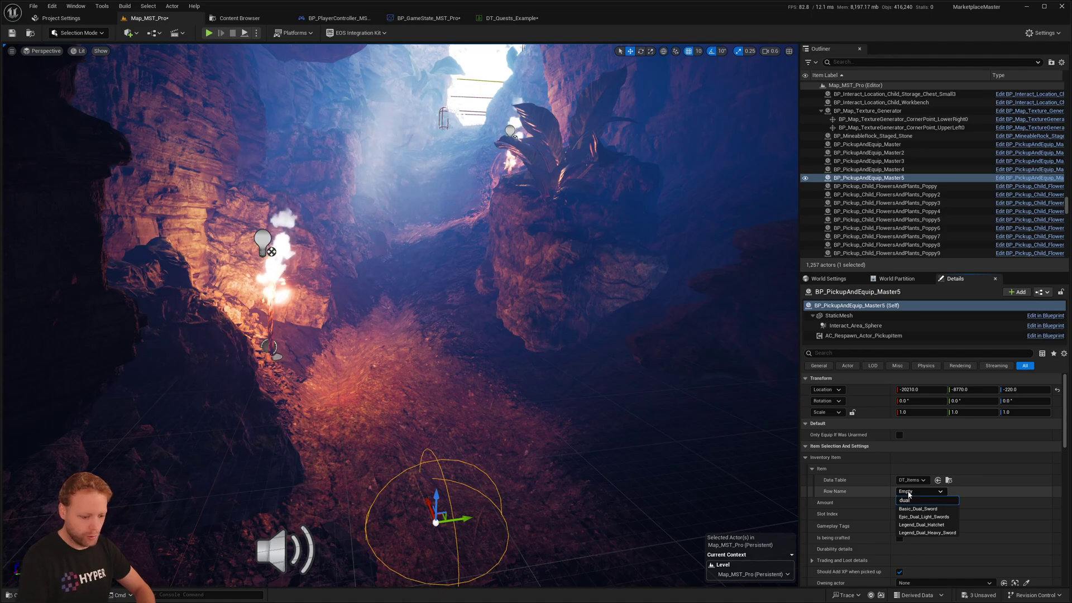
pyautogui.click(922, 525)
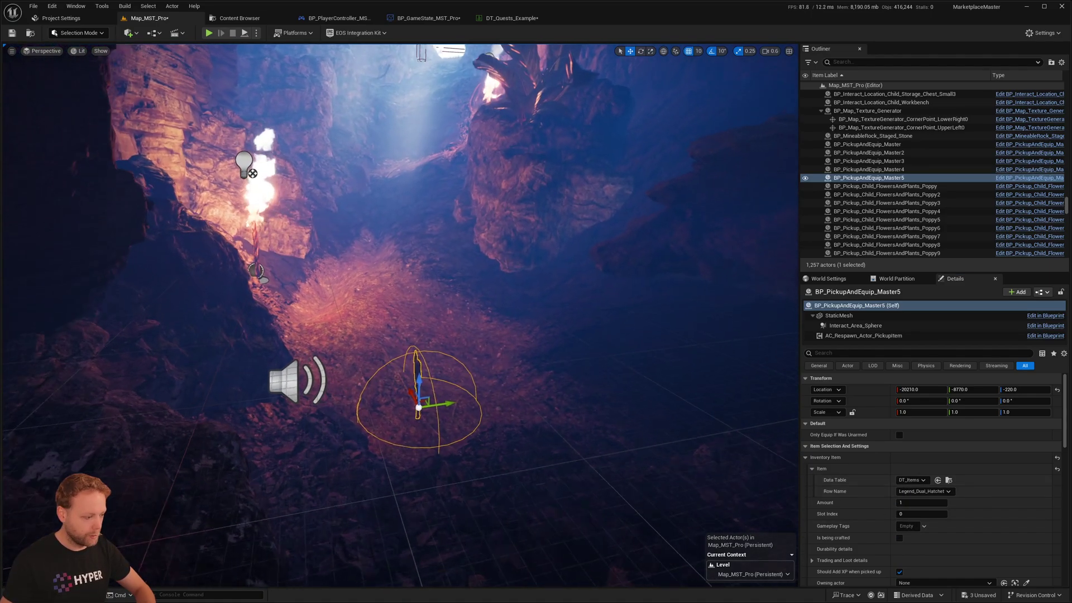
pyautogui.moveTo(653, 426); pyautogui.dragTo(626, 426, button='right')
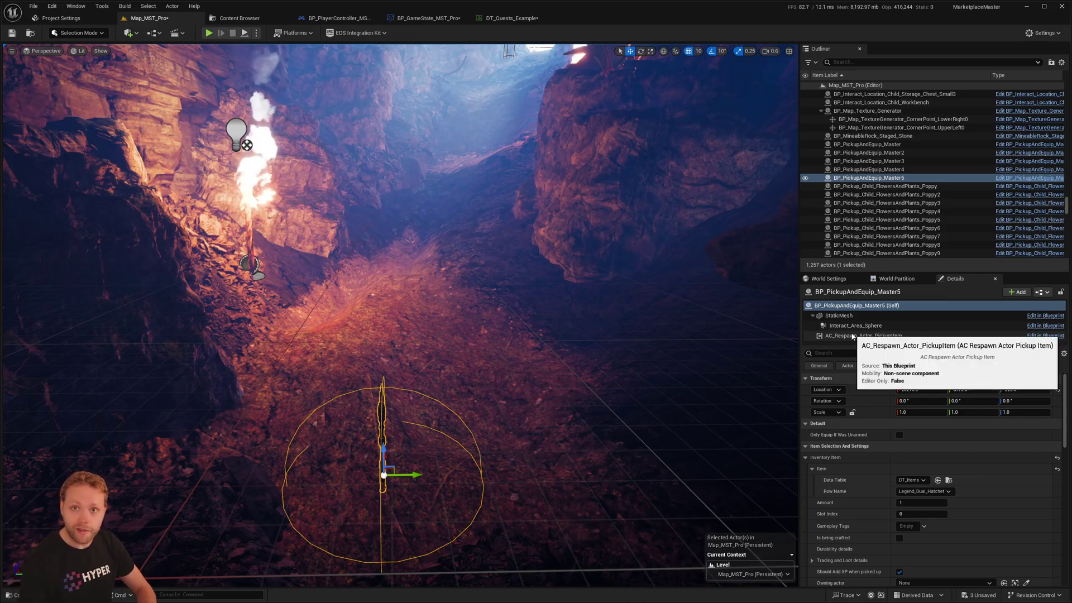
pyautogui.scroll(-2, 855, 391)
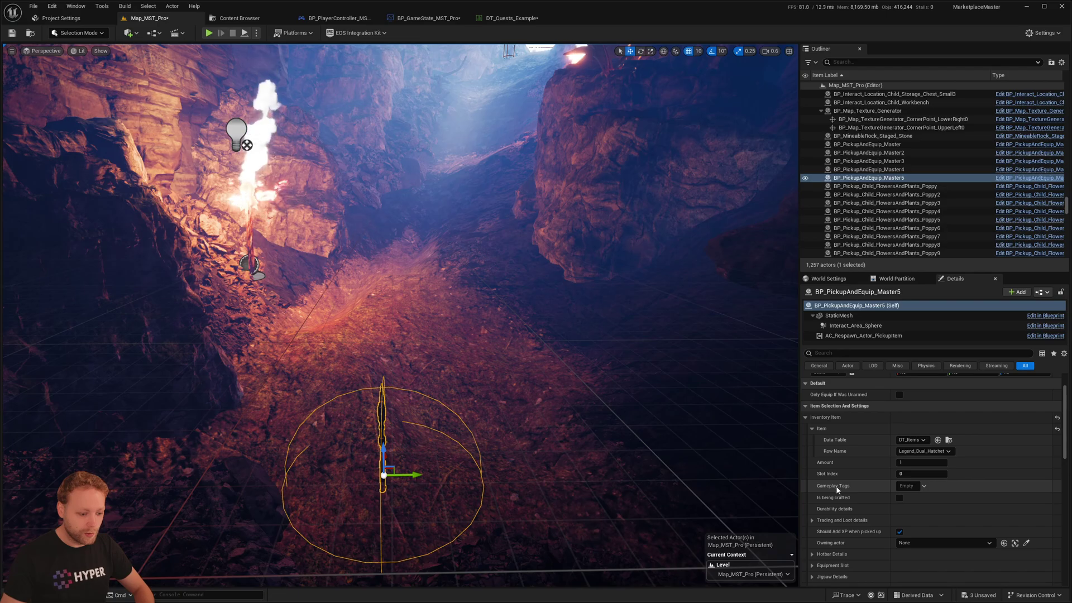
pyautogui.scroll(-1, 862, 420)
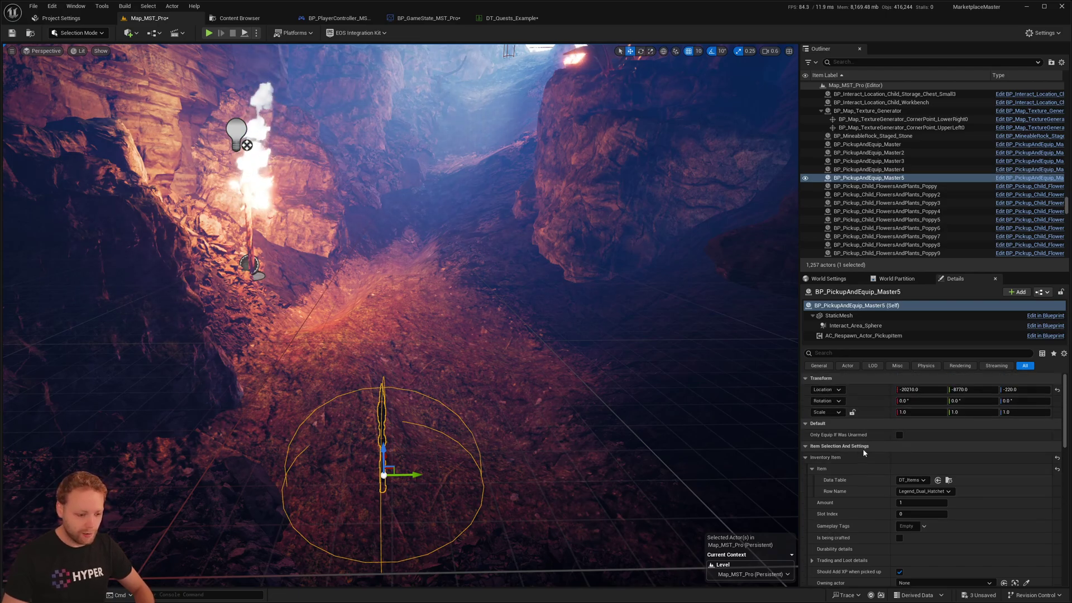
# Step: Paste the Quest.Objects.Cave.PersonalWeapon tag into the gameplay tags of the Legend_Dual_Hatchet pickup in the cave
pyautogui.rightClick(907, 474)
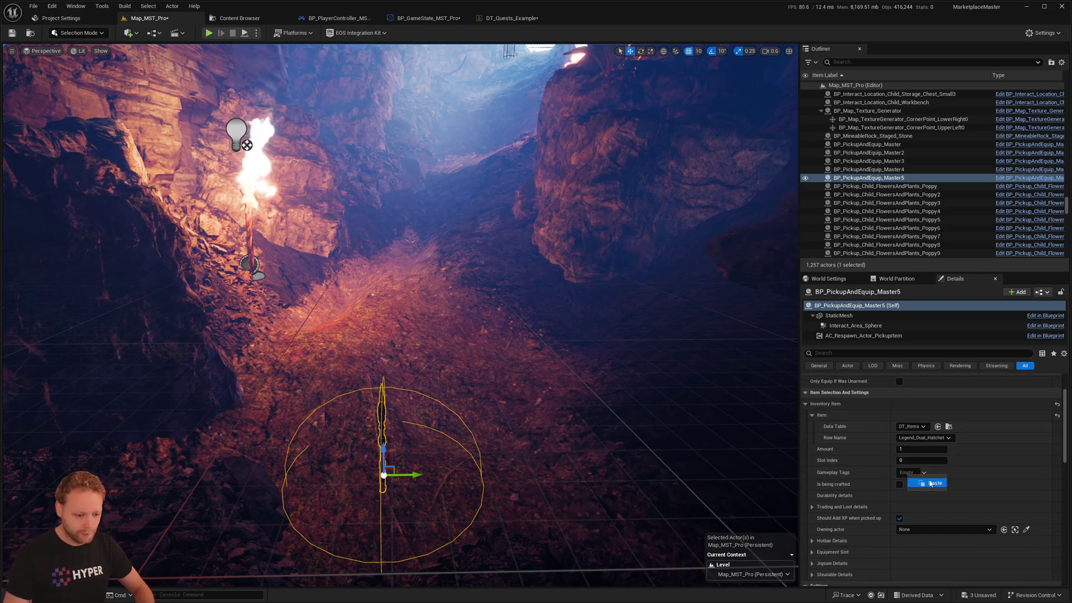
pyautogui.click(919, 484)
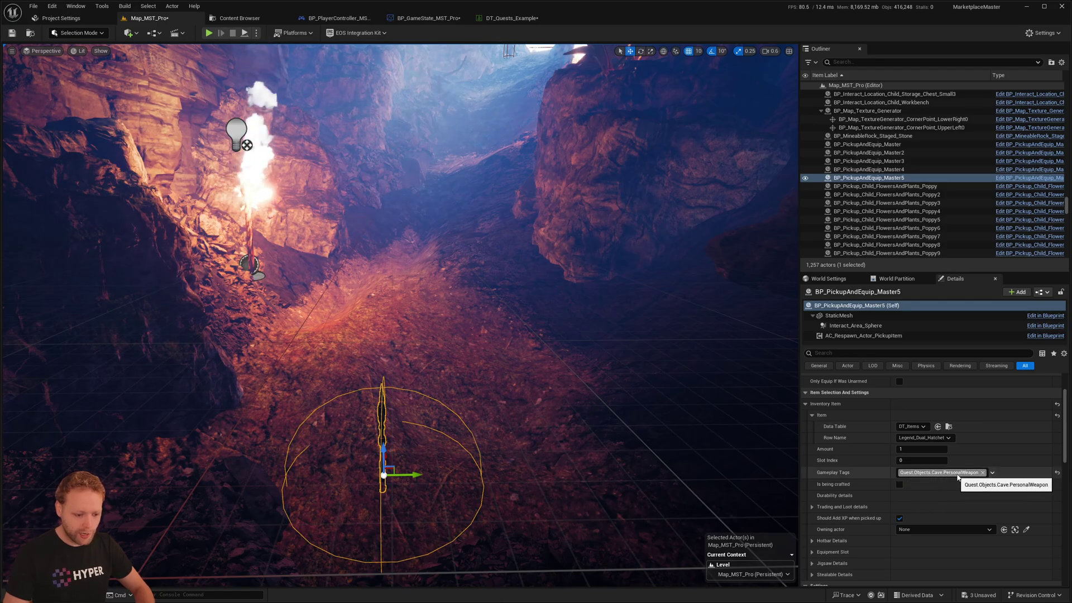
pyautogui.moveTo(342, 421)
pyautogui.mouseDown(button='right')
pyautogui.moveTo(345, 410)
pyautogui.moveTo(279, 416)
pyautogui.moveTo(342, 421)
pyautogui.mouseUp(button='right')
pyautogui.moveTo(359, 415); pyautogui.dragTo(359, 401)
pyautogui.moveTo(450, 424); pyautogui.dragTo(451, 201, button='right')
# Step: Save DT_Quests_Example and copy the target tag Quest.Creatures.Cave.TombGuard01 from the Defeat the Tomb Guards objective
pyautogui.click(524, 20)
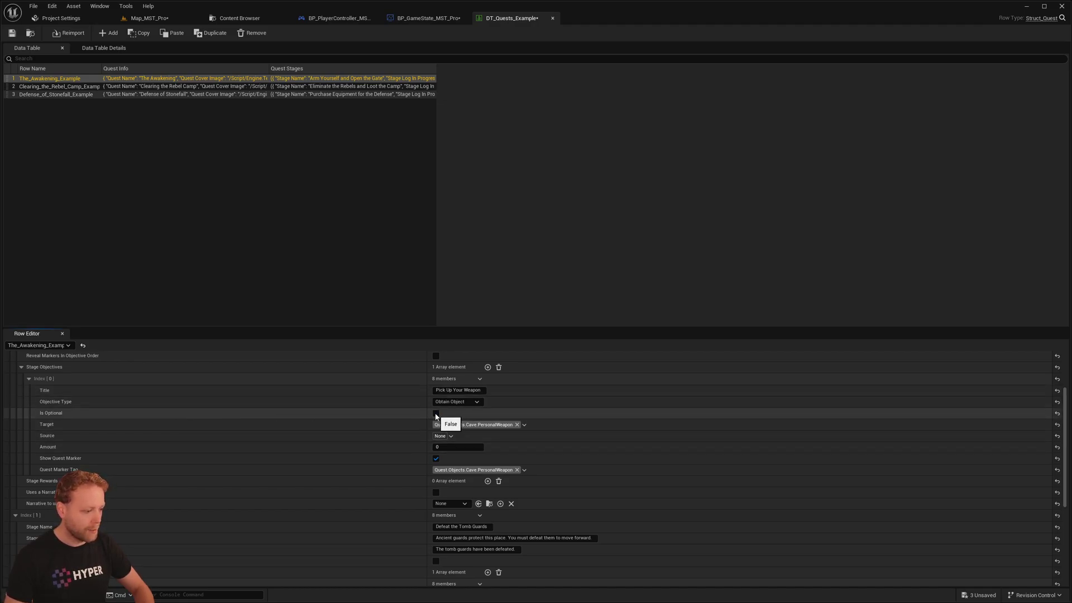
pyautogui.click(12, 33)
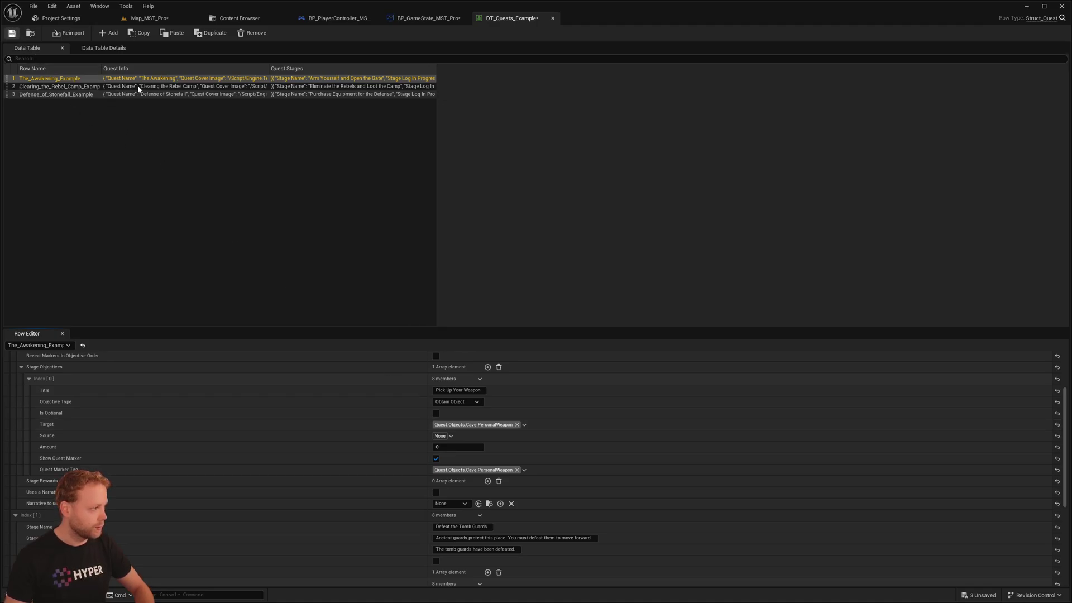
pyautogui.scroll(-3, 173, 483)
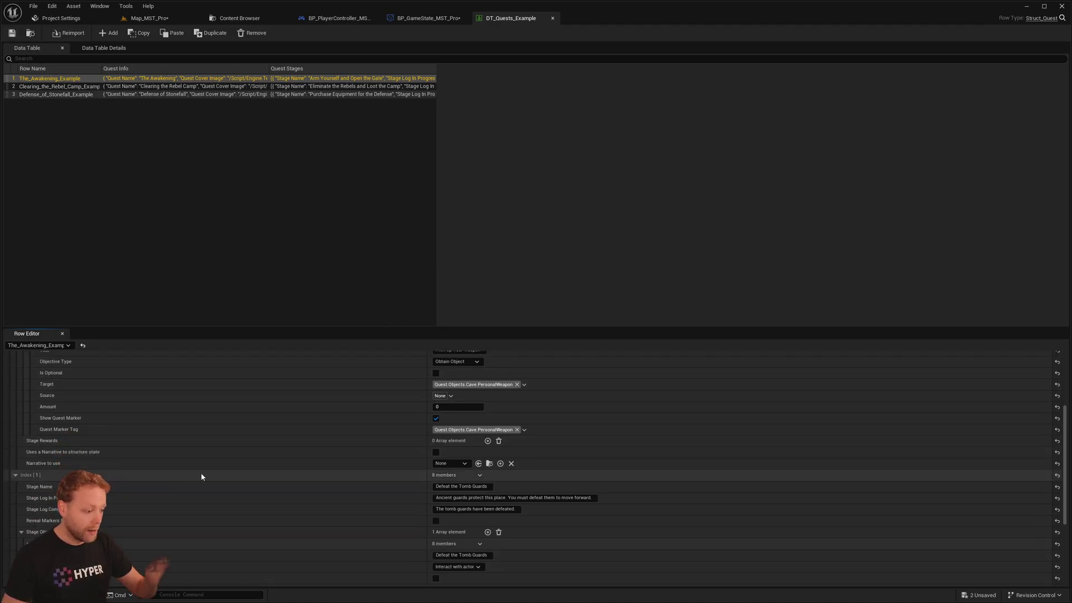
pyautogui.scroll(-4, 196, 482)
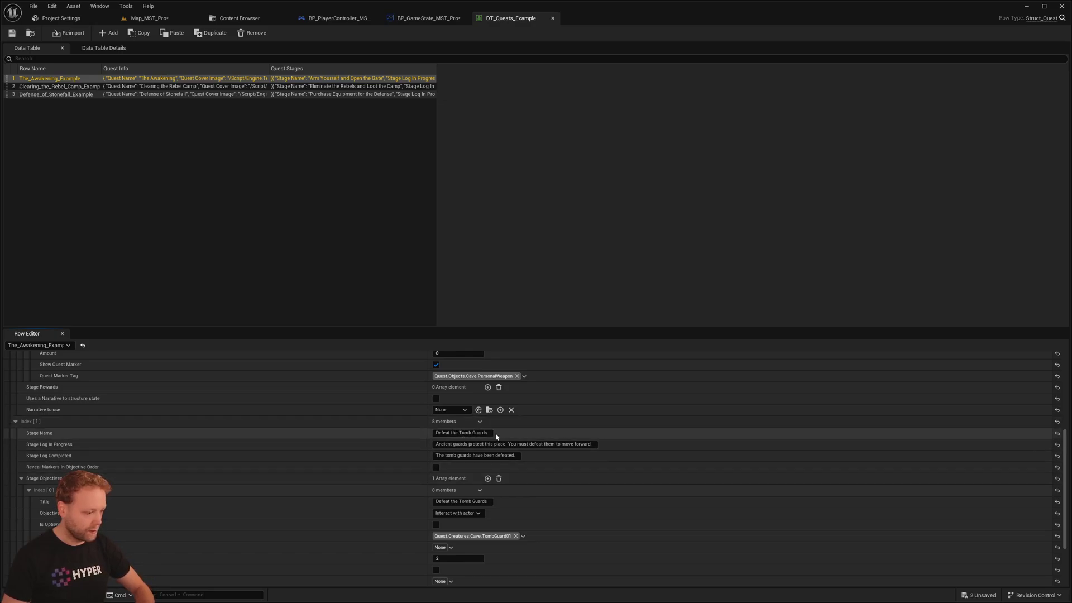
pyautogui.scroll(-4, 497, 436)
pyautogui.rightClick(491, 485)
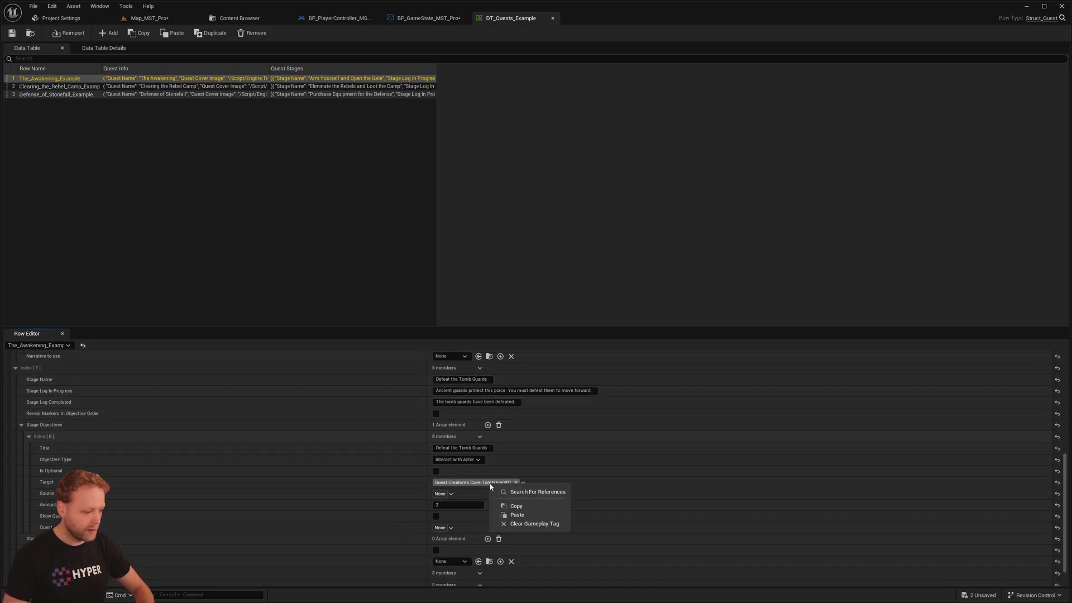
pyautogui.click(516, 506)
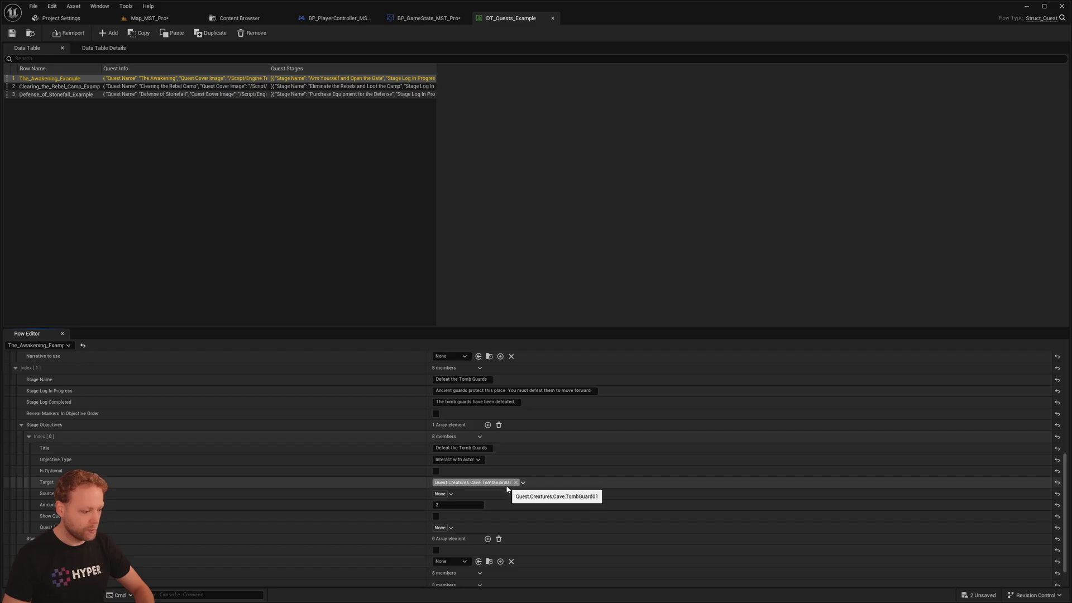
# Step: Select the BP_AI_Basic_Combat_Khaimera5 enemy standing by the rock wall outside the cave in Map_MST_Pro
pyautogui.click(148, 20)
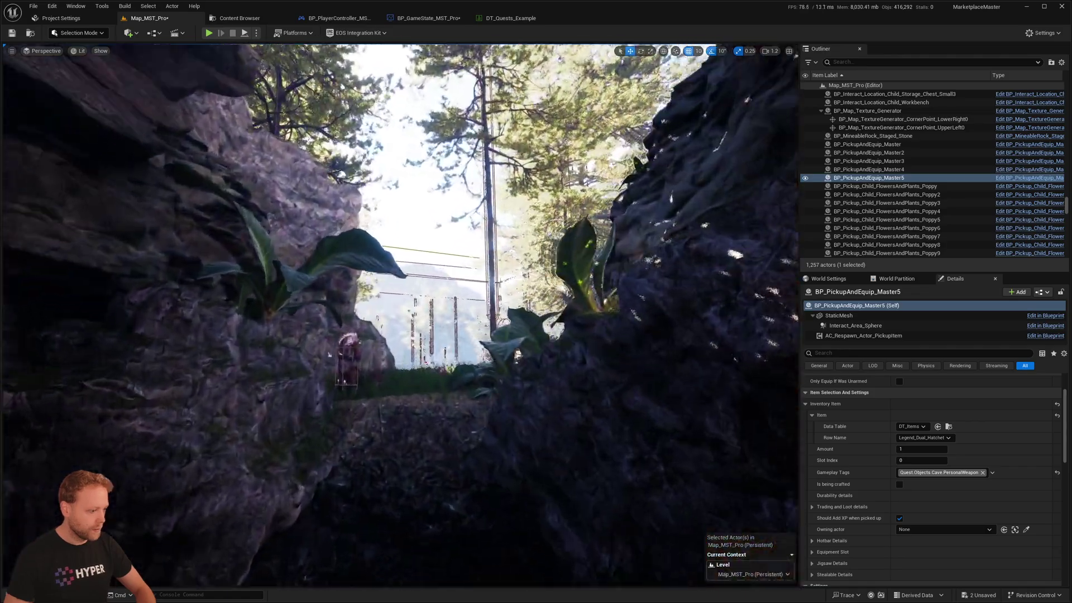
pyautogui.press('w')
pyautogui.moveTo(363, 333)
pyautogui.mouseDown(button='right')
pyautogui.moveTo(350, 350)
pyautogui.moveTo(363, 332)
pyautogui.mouseUp(button='right')
pyautogui.scroll(-3, 362, 332)
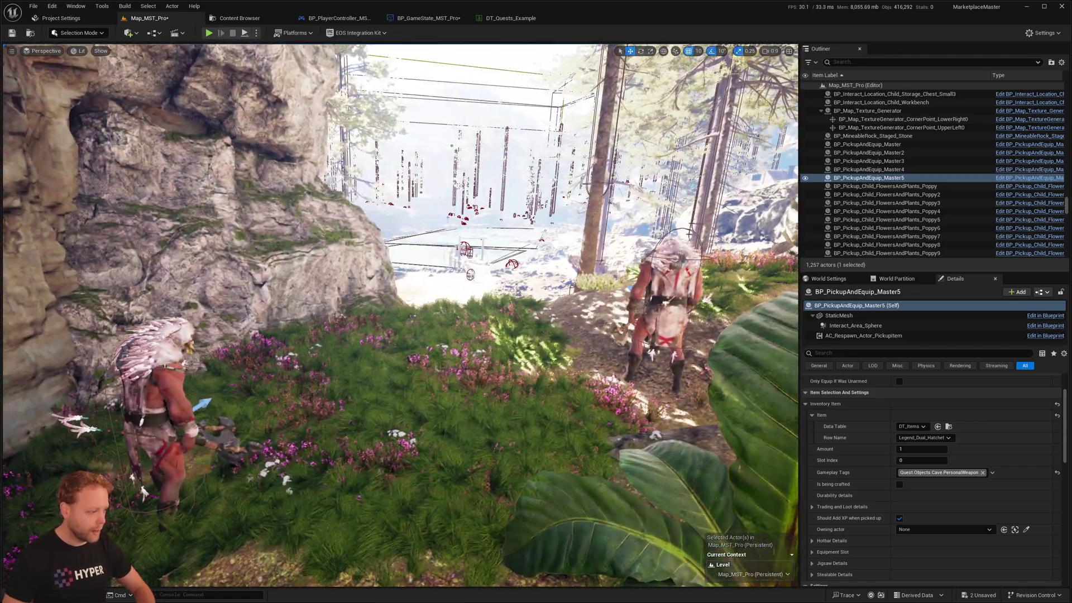
pyautogui.click(164, 365)
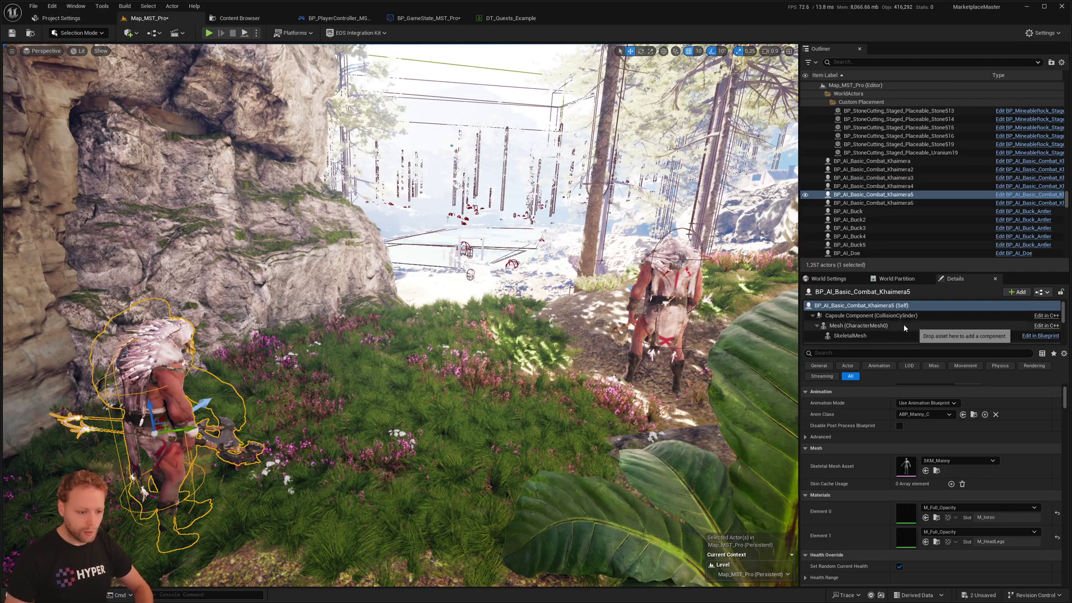
pyautogui.click(1018, 292)
pyautogui.write('gamepl')
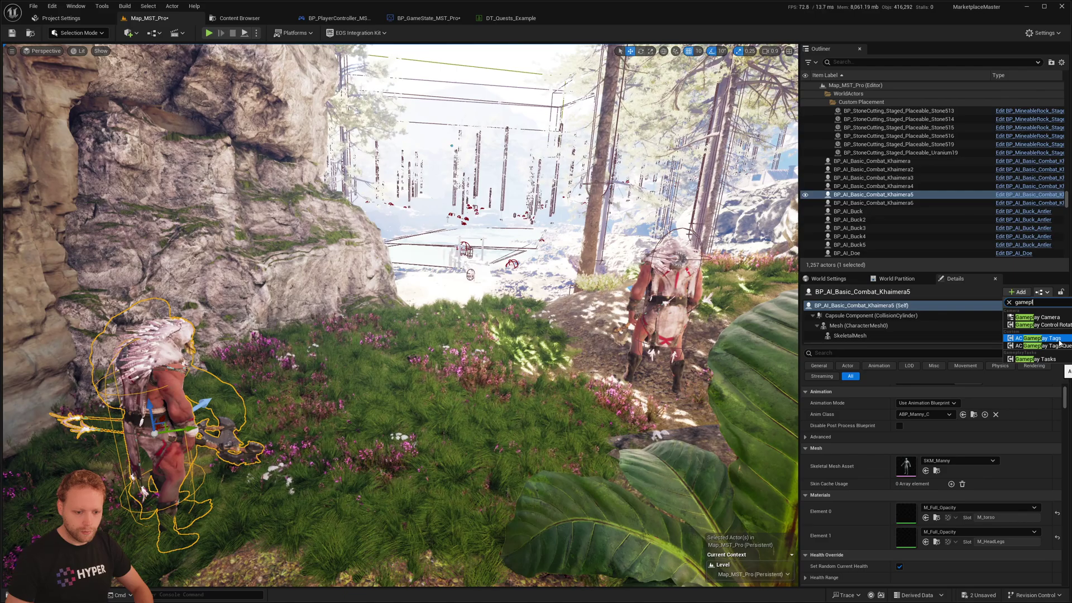
pyautogui.click(1059, 339)
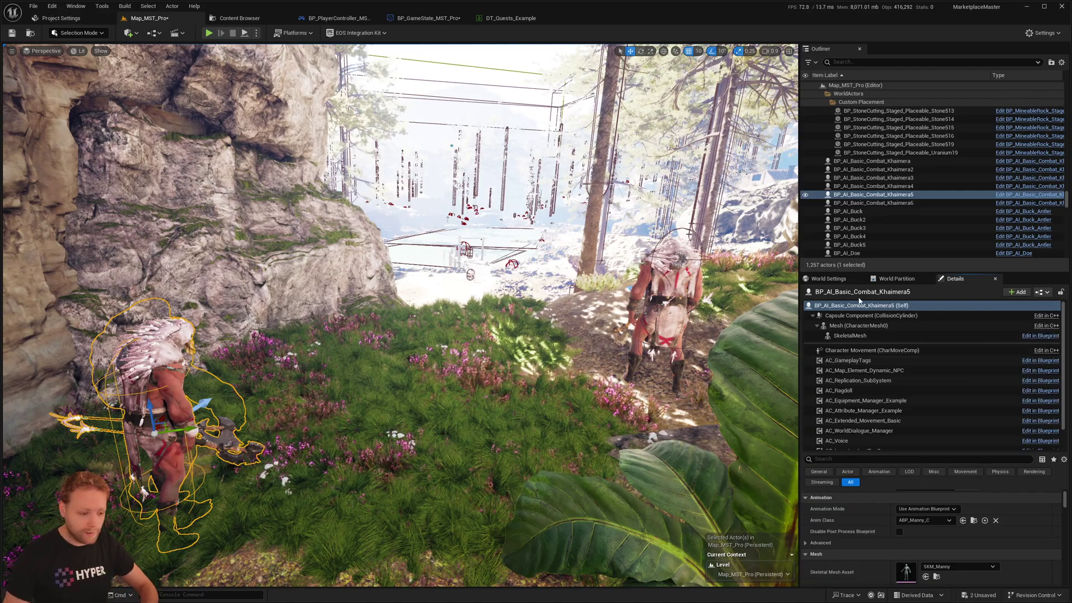
# Step: Paste the Quest.Creatures.Cave.TombGuard01 tag into the AC_GameplayTags component of BP_AI_Basic_Combat_Khaimera5, next to its Target.Enemy tag
pyautogui.click(854, 360)
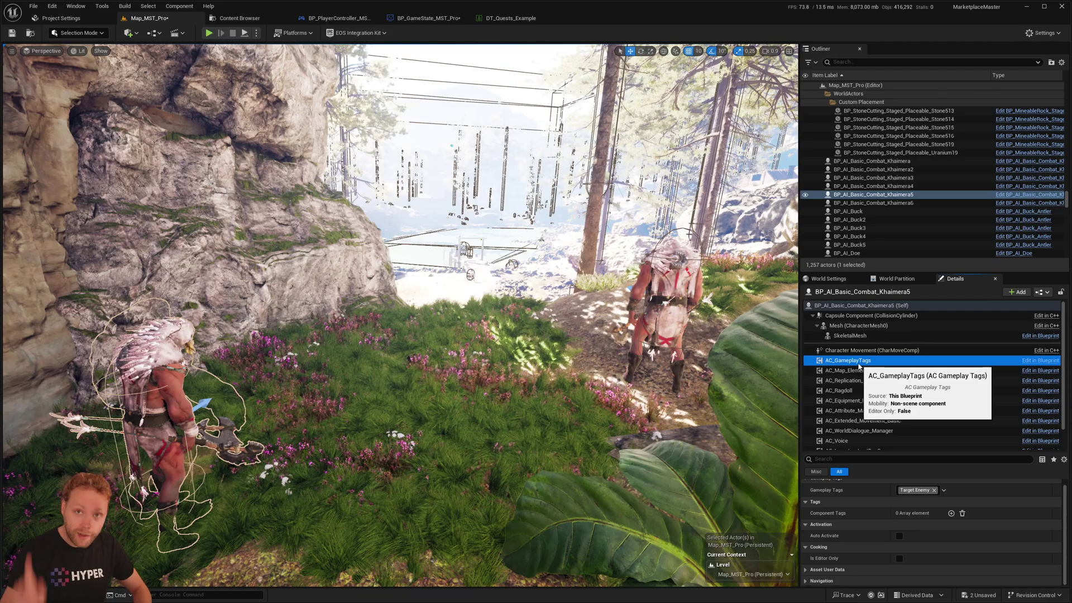
pyautogui.rightClick(939, 492)
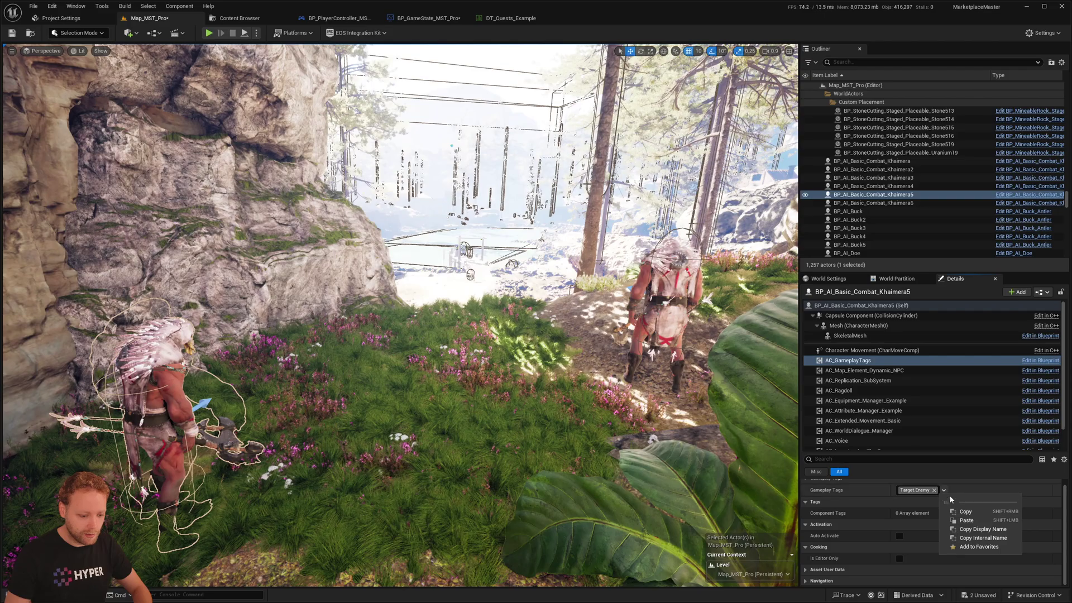
pyautogui.click(957, 512)
pyautogui.click(919, 494)
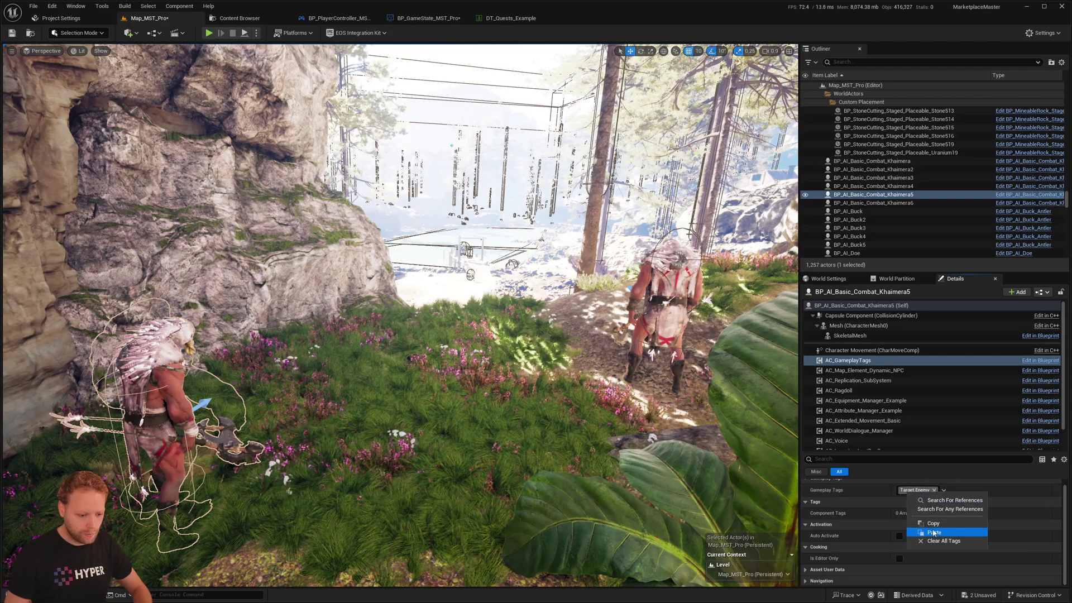
pyautogui.click(935, 527)
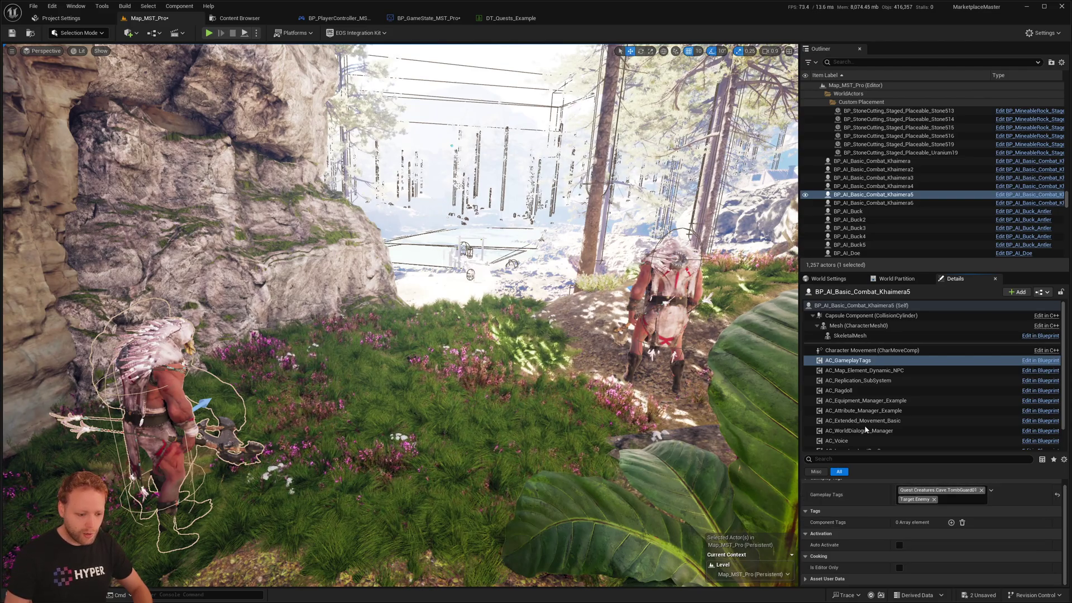
# Step: Paste the Quest.Creatures.Cave.TombGuard01 tag into the AC_GameplayTags component of BP_AI_Basic_Combat_Khaimera6 and save all unsaved assets
pyautogui.click(665, 315)
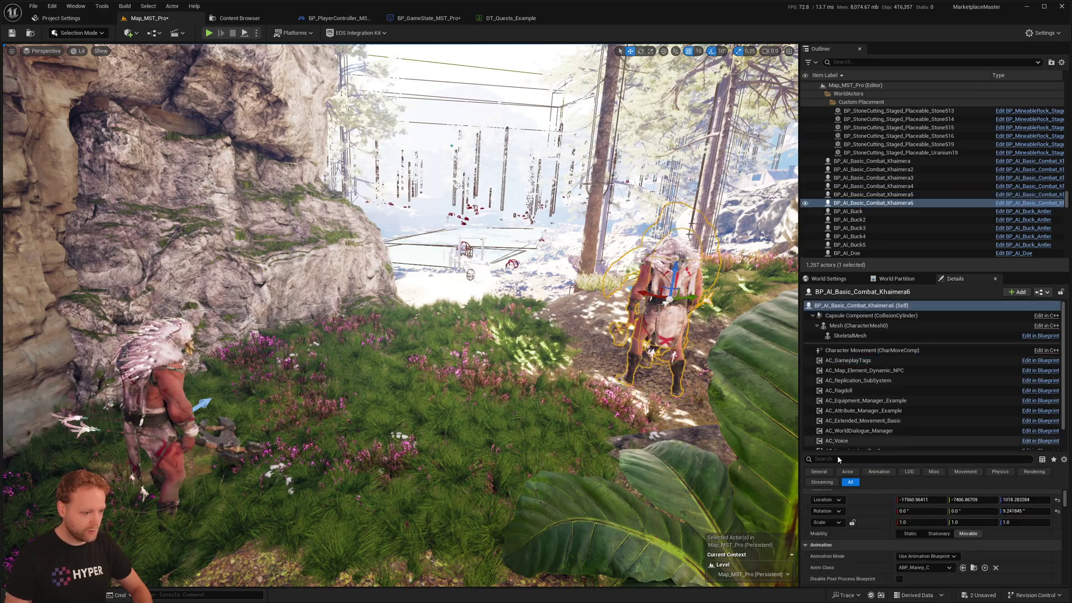
pyautogui.click(848, 361)
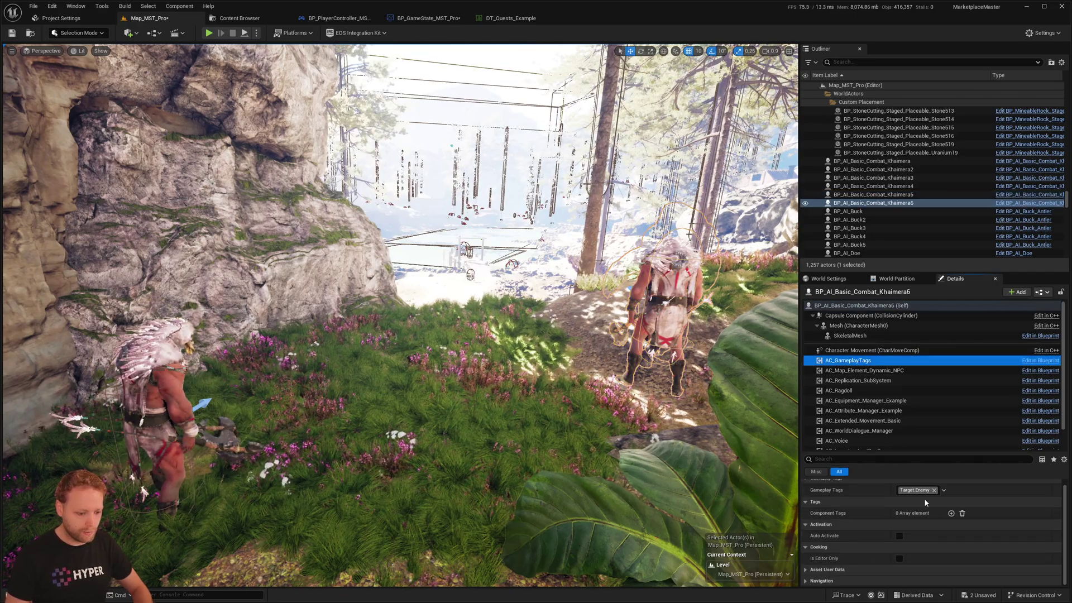
pyautogui.rightClick(915, 493)
pyautogui.click(944, 529)
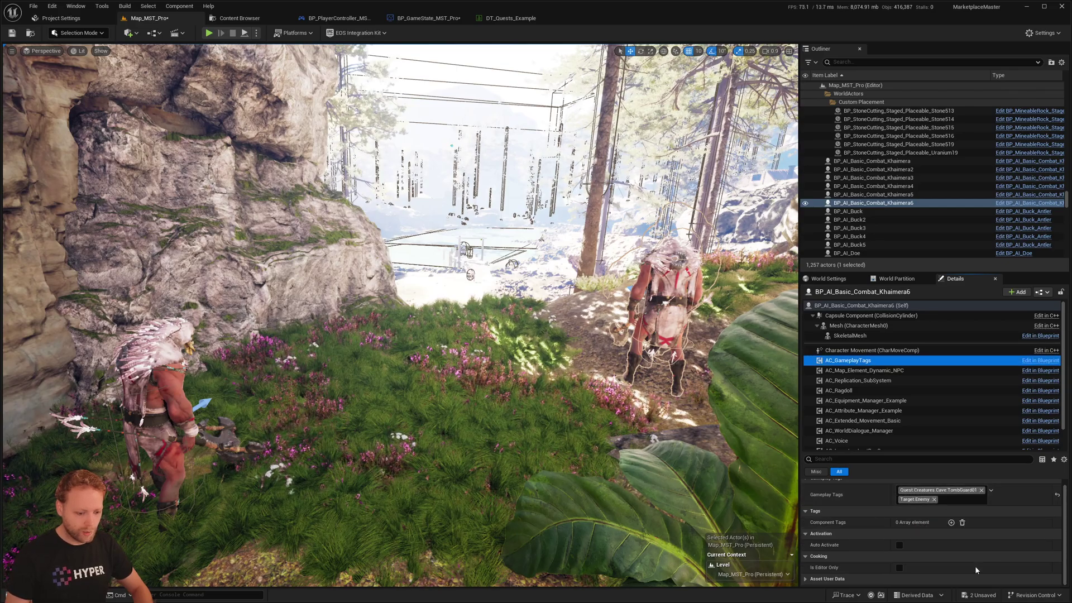
pyautogui.hotkey('ctrl', 'shift', 's')
pyautogui.click(581, 401)
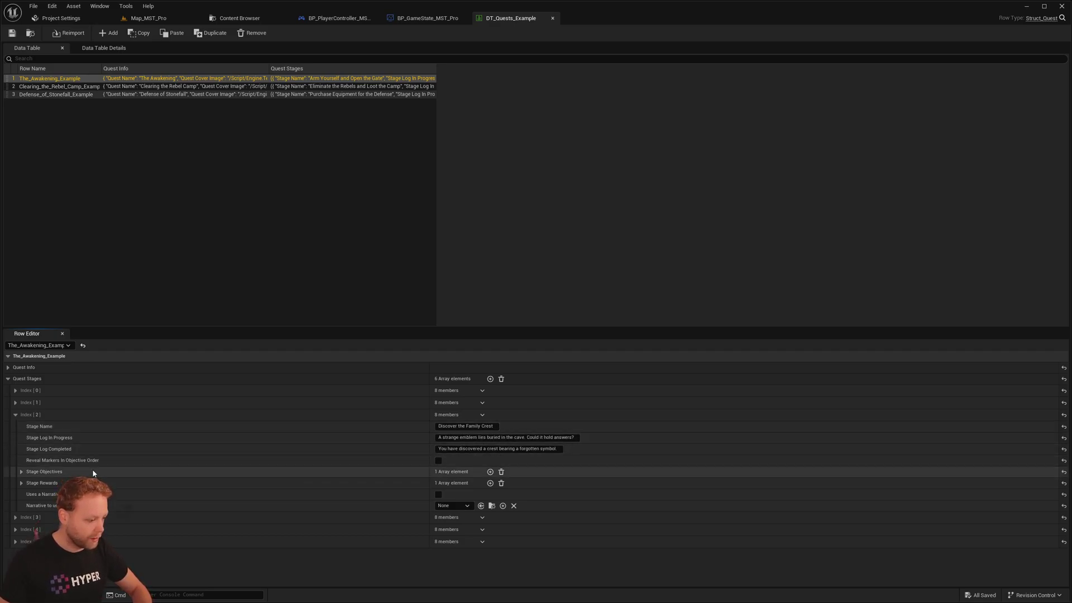
# Step: Review the objective settings of the Discover the Family Crest stage in DT_Quests_Example
pyautogui.click(21, 472)
pyautogui.click(29, 483)
pyautogui.scroll(-1, 354, 486)
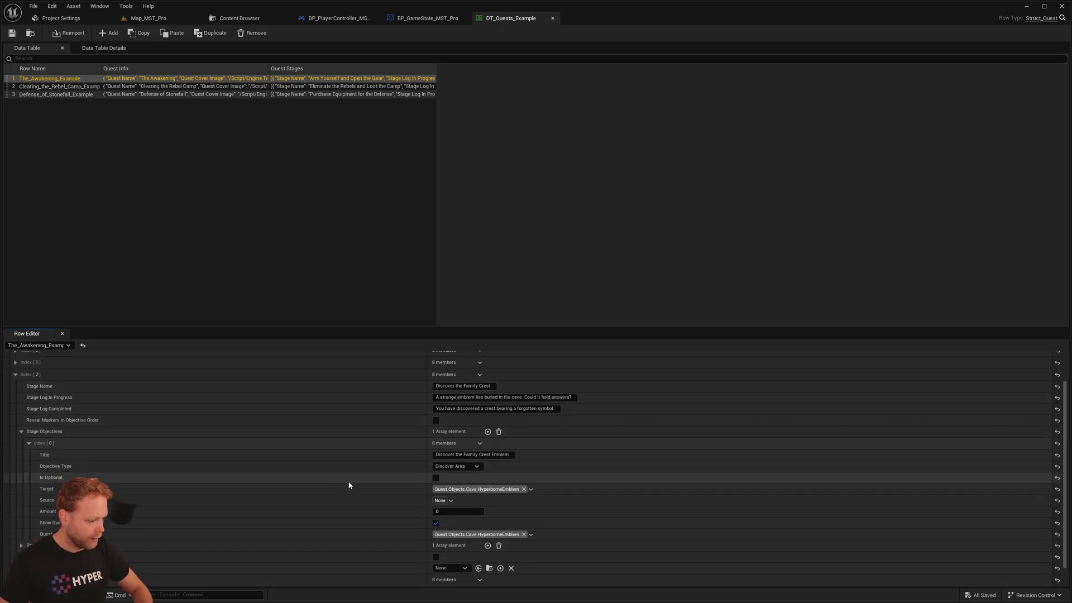
pyautogui.scroll(-2, 502, 486)
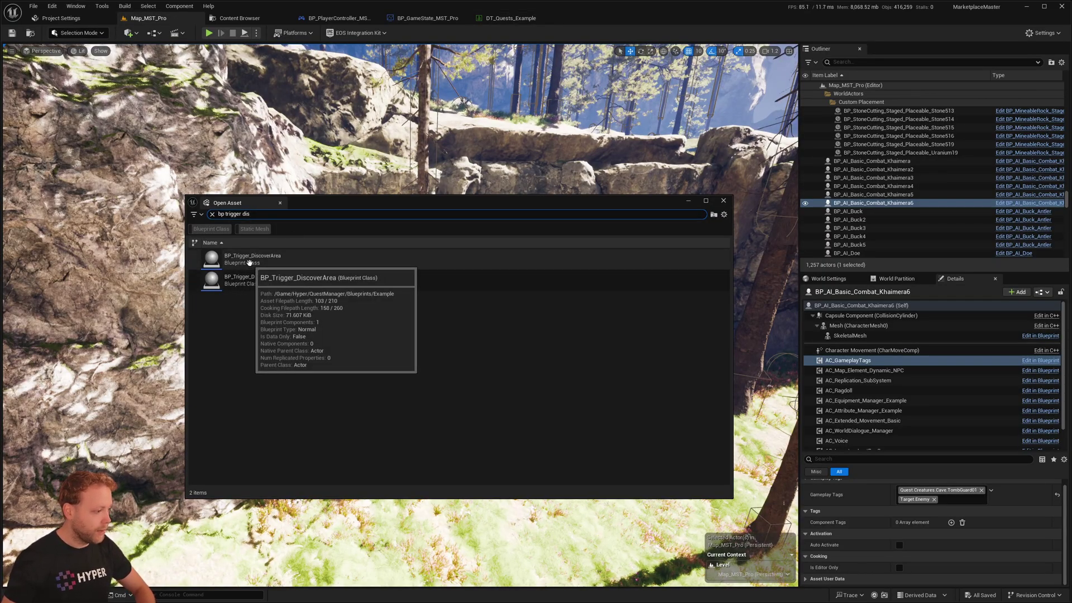
# Step: Place a BP_Trigger_DiscoverArea in the grassy clearing near the cliff in Map_MST_Pro and scale it to 12.5 on all axes
pyautogui.click(249, 263)
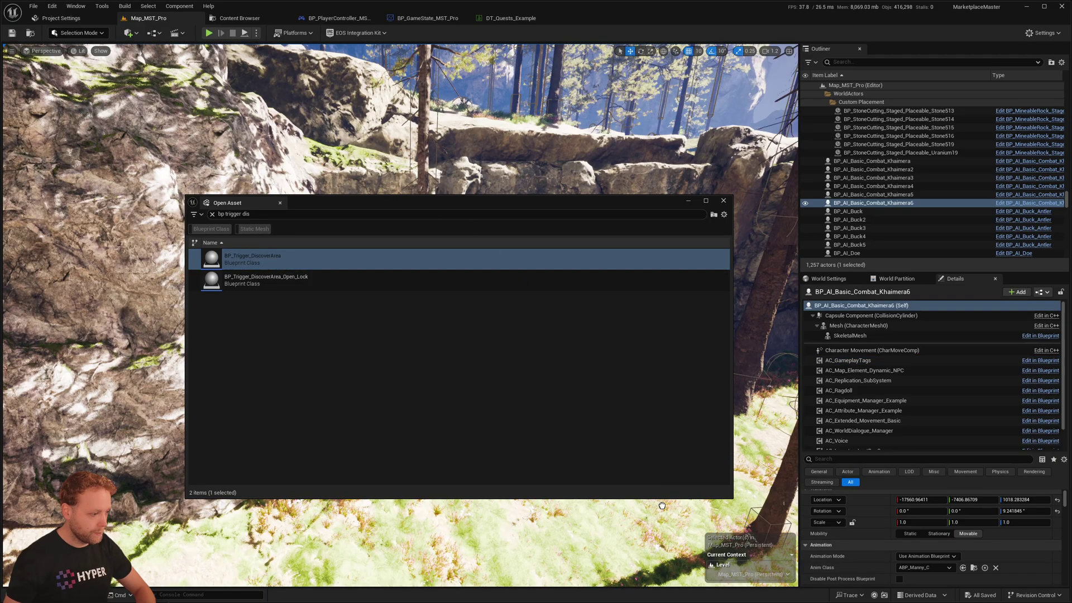
pyautogui.moveTo(480, 531); pyautogui.dragTo(482, 531)
pyautogui.click(688, 201)
pyautogui.moveTo(542, 424); pyautogui.dragTo(530, 436, button='right')
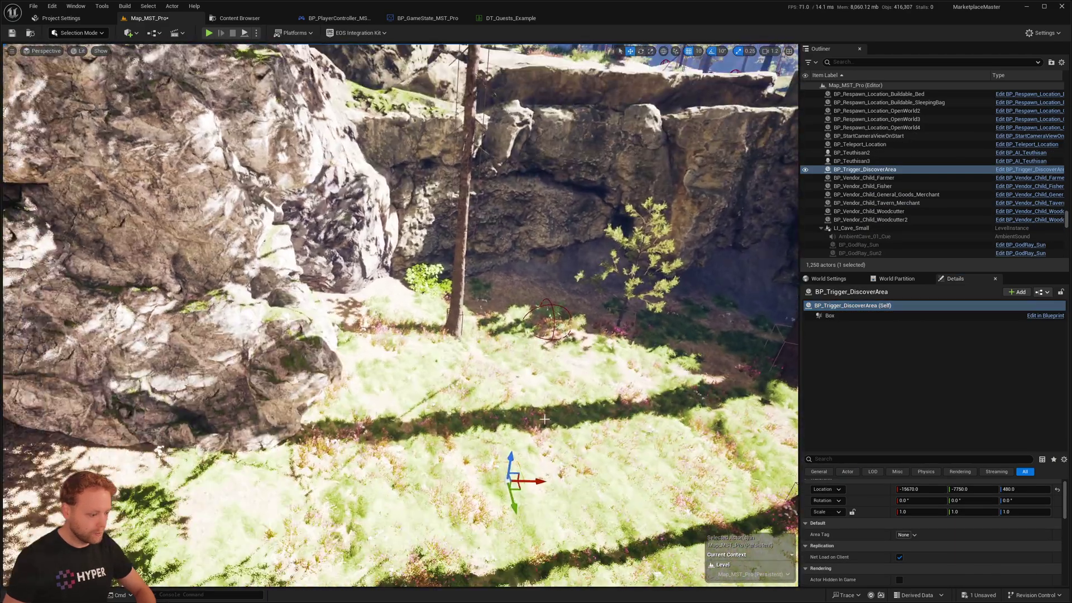
pyautogui.moveTo(520, 398); pyautogui.dragTo(592, 365)
pyautogui.moveTo(525, 414); pyautogui.dragTo(497, 291)
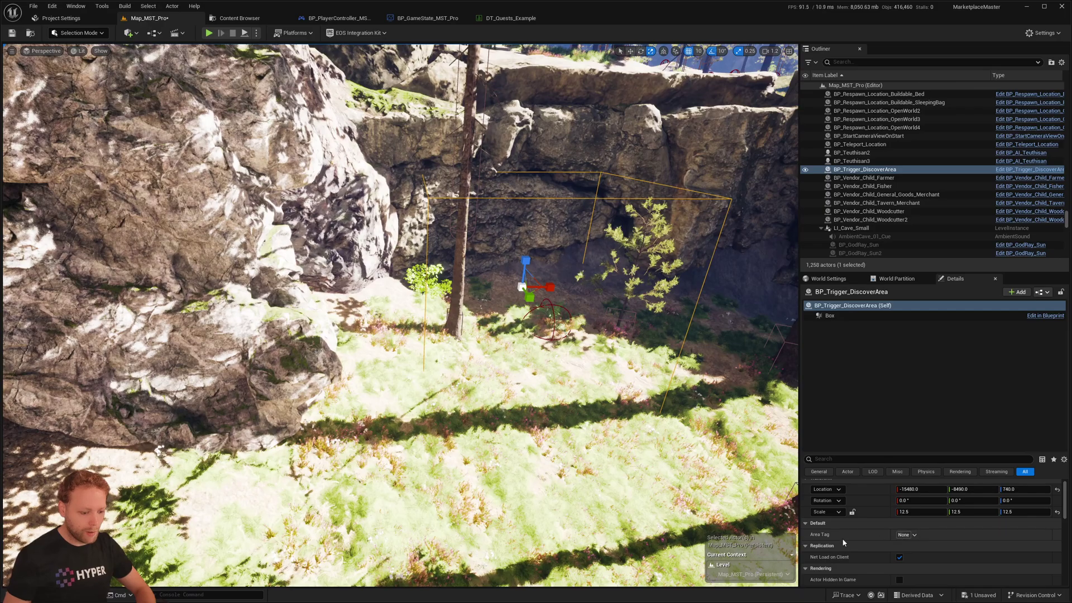
# Step: Set the discover trigger's Area Tag to Quest.Objects.Cave.HyperborneEmblem, copied from the target of the Discover the Family Crest Emblem objective
pyautogui.click(903, 535)
pyautogui.click(914, 541)
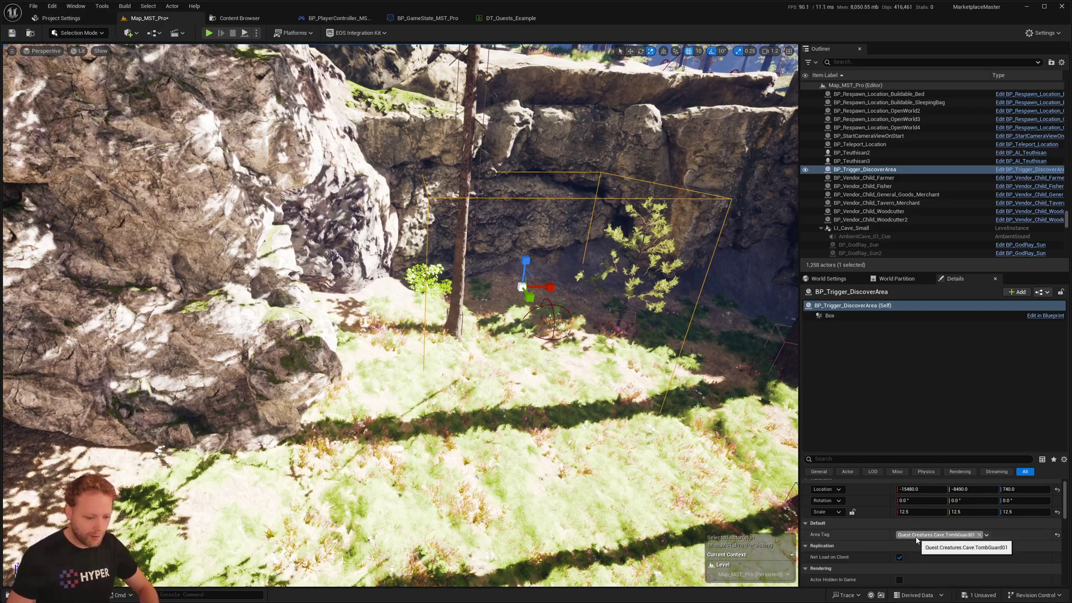
pyautogui.click(512, 19)
pyautogui.rightClick(495, 466)
pyautogui.click(521, 489)
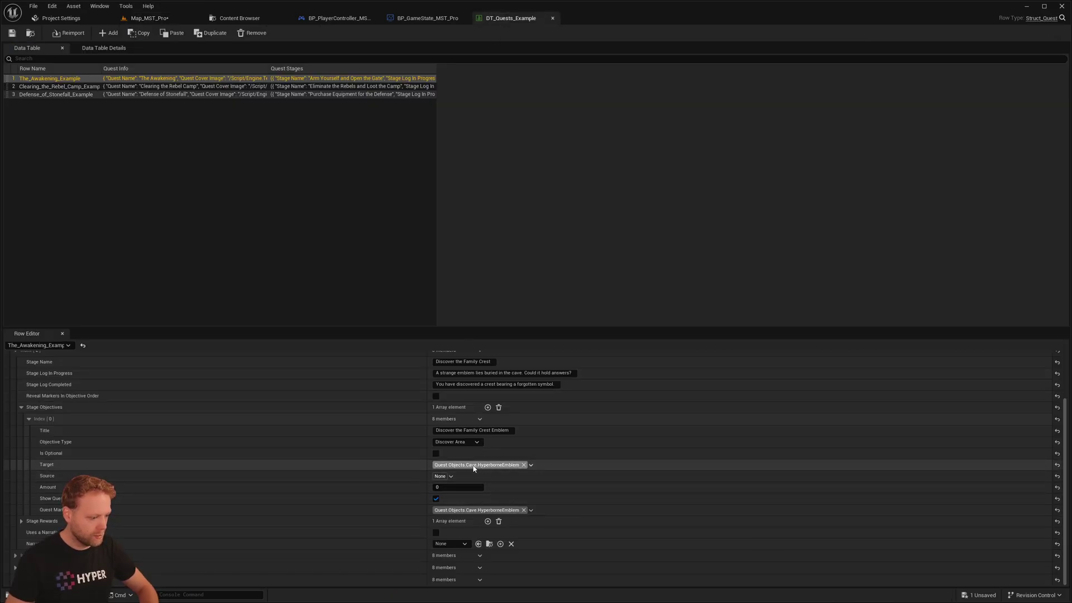
pyautogui.click(146, 18)
pyautogui.rightClick(944, 534)
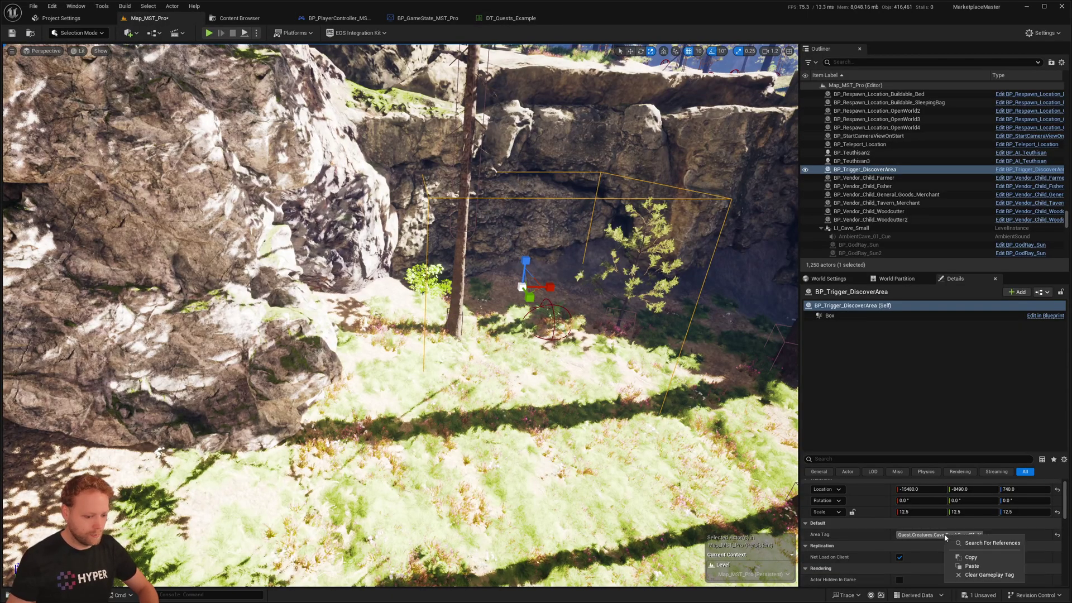
pyautogui.click(956, 564)
# Step: Review the objectives and quest marker settings of the first three stages in DT_Quests_Example, and return to Map_MST_Pro
pyautogui.click(517, 19)
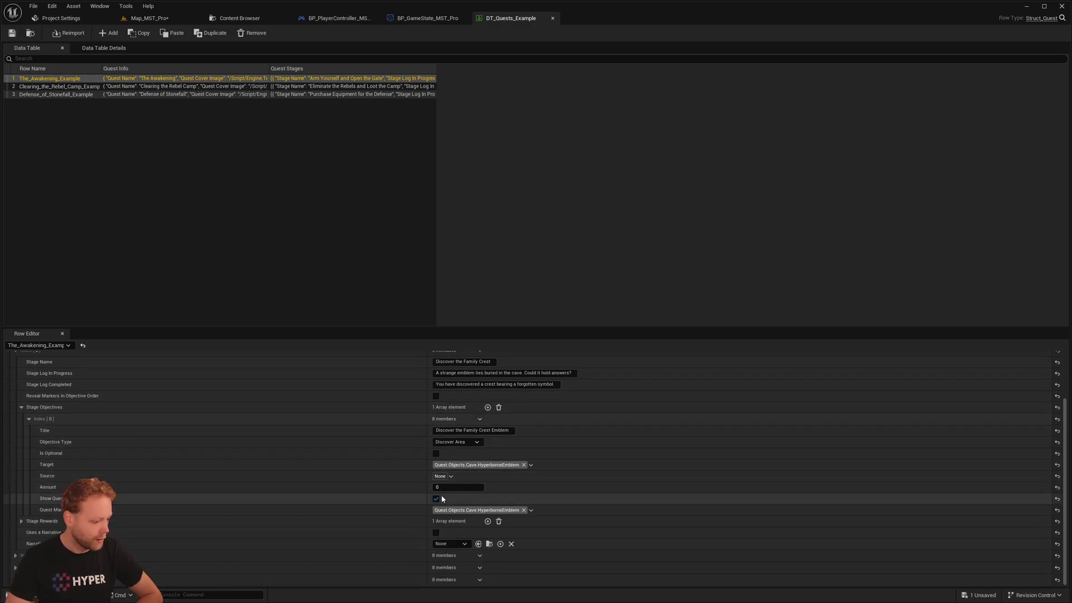
pyautogui.scroll(5, 28, 410)
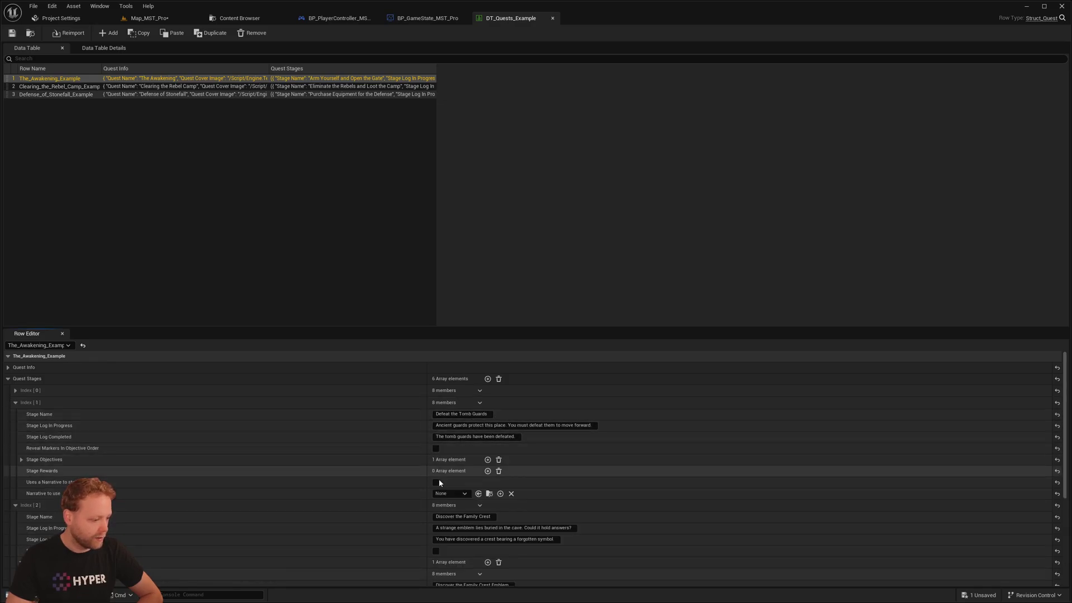
pyautogui.click(21, 460)
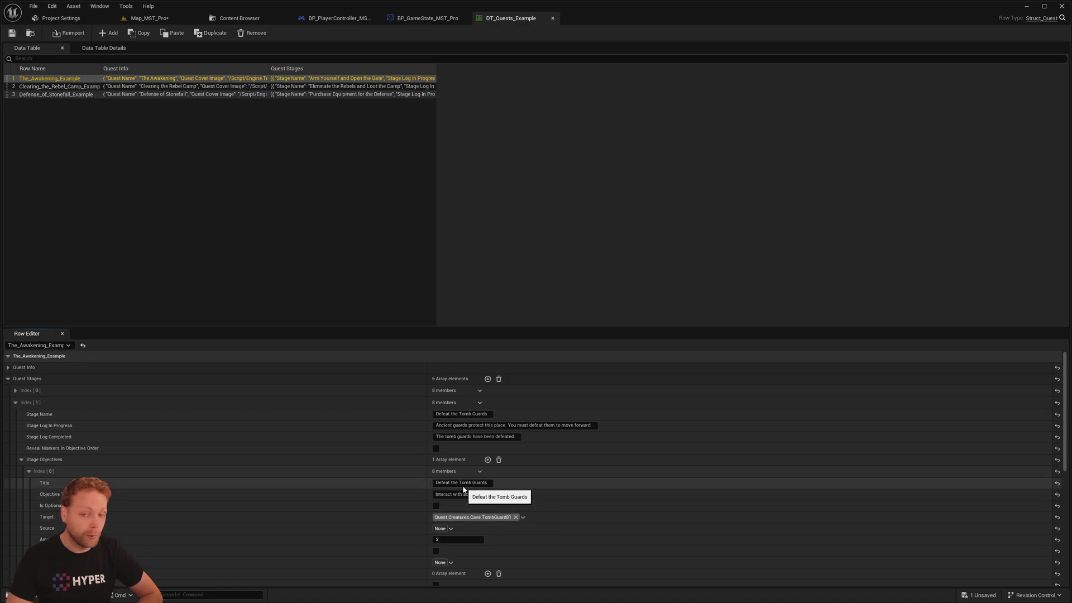
pyautogui.click(16, 391)
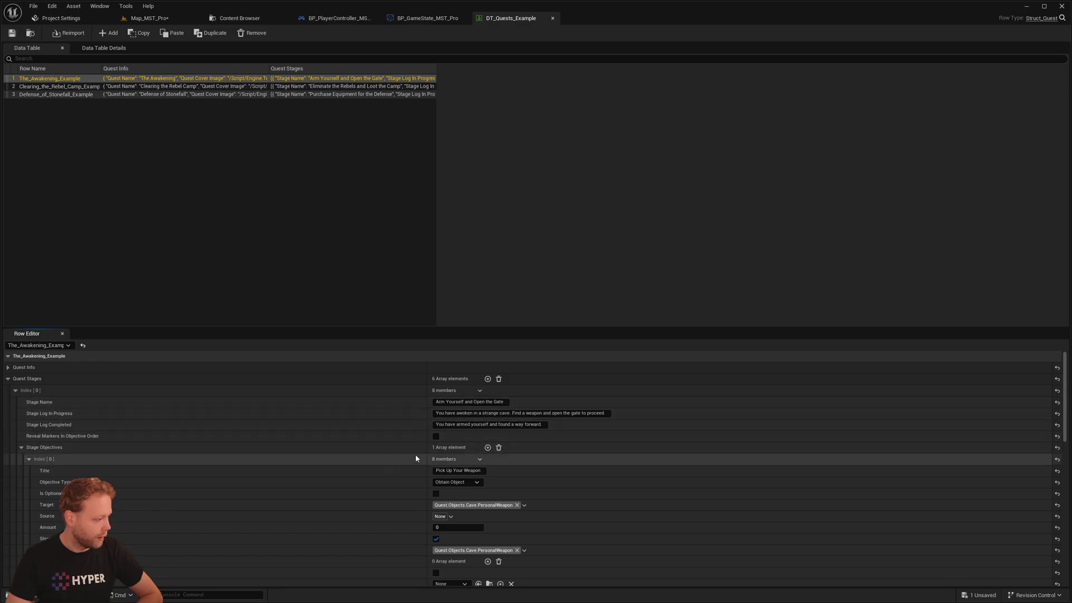
pyautogui.scroll(-3, 495, 456)
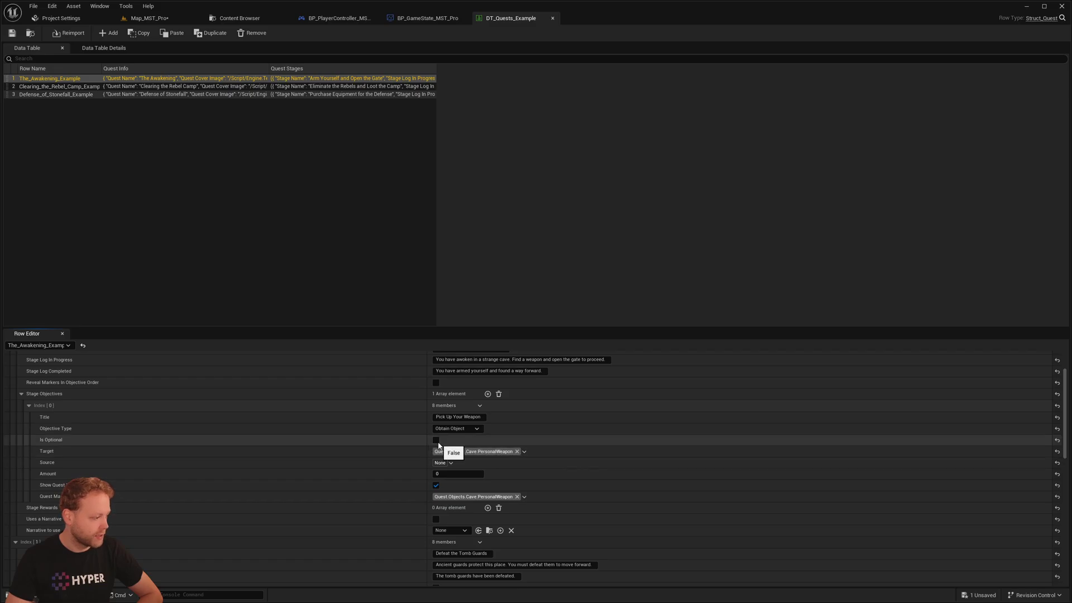
pyautogui.click(149, 18)
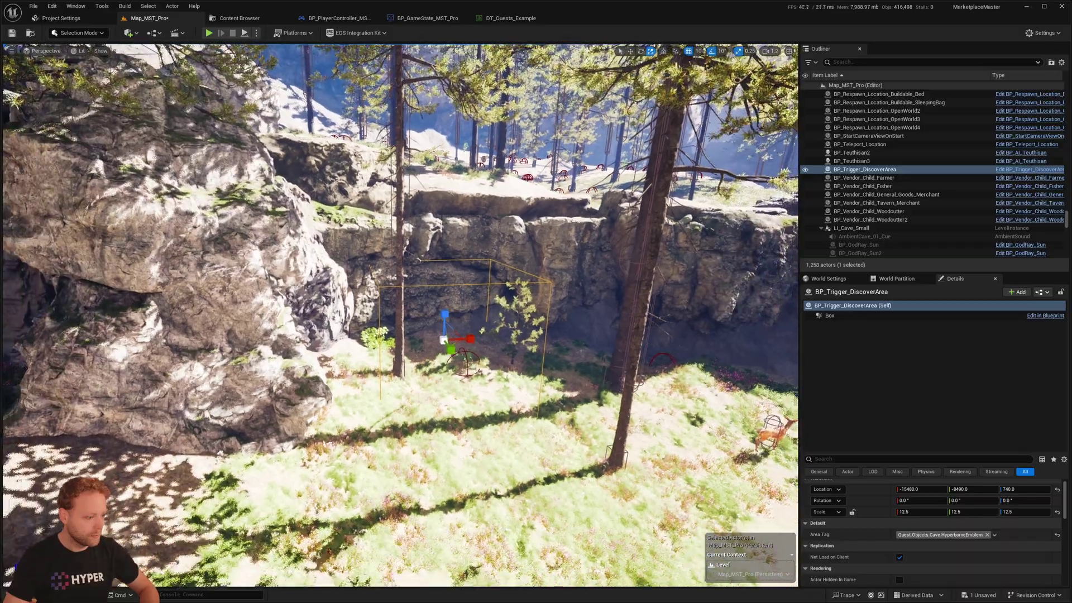
# Step: Inspect the SM_Hyper_Logo_Icon emblem on the cliff wall and start a play test from the floor of LI_Cave_Small
pyautogui.moveTo(399, 315); pyautogui.dragTo(419, 313, button='right')
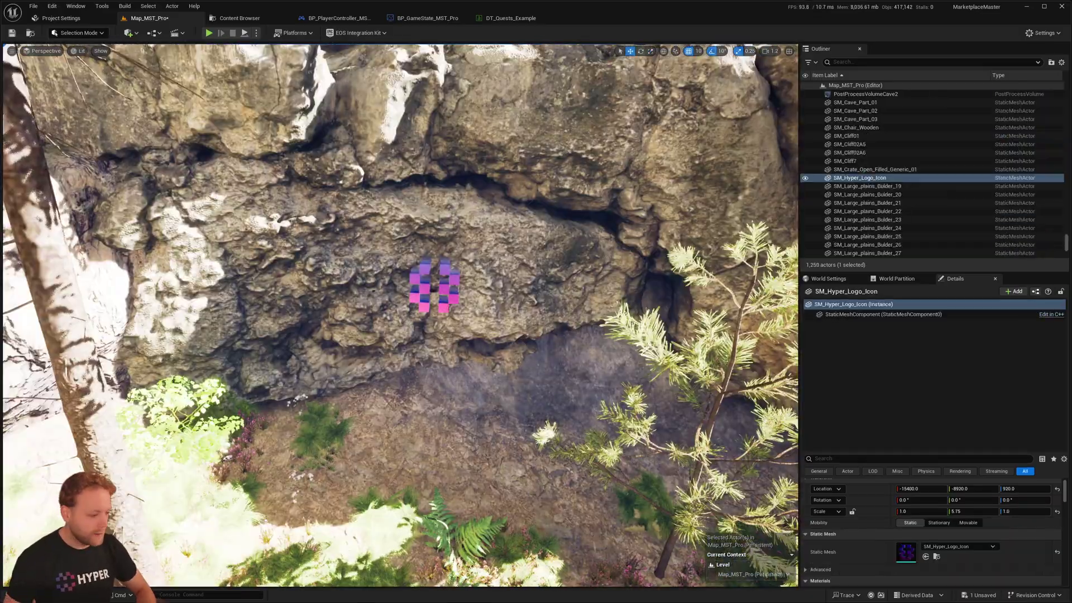
pyautogui.moveTo(419, 312)
pyautogui.mouseDown(button='right')
pyautogui.moveTo(399, 307)
pyautogui.moveTo(429, 313)
pyautogui.moveTo(442, 296)
pyautogui.moveTo(430, 284)
pyautogui.moveTo(446, 275)
pyautogui.moveTo(435, 282)
pyautogui.mouseUp(button='right')
pyautogui.press('g')
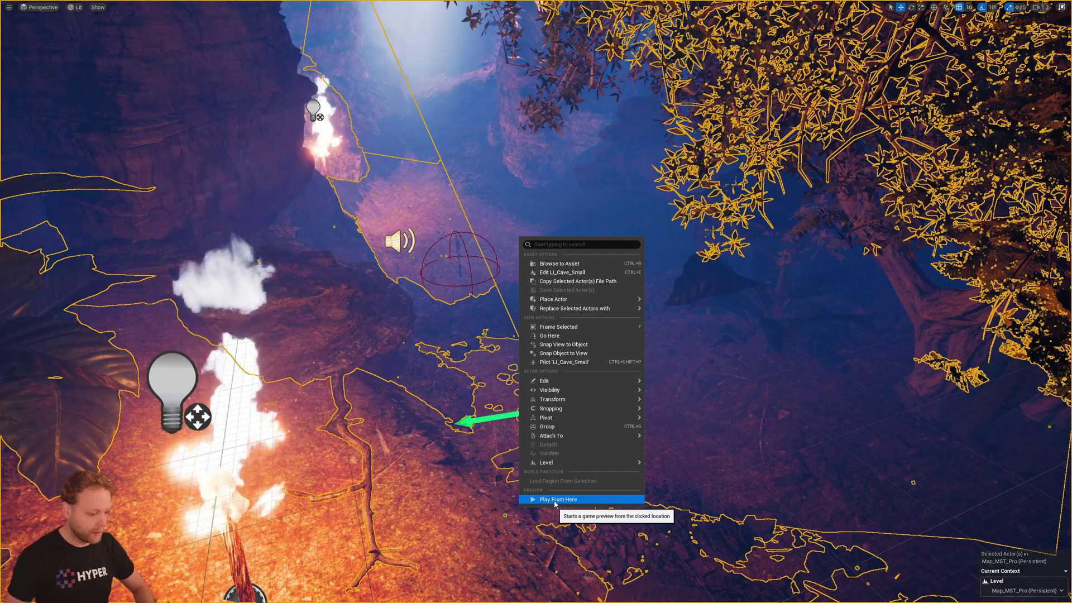
pyautogui.click(556, 499)
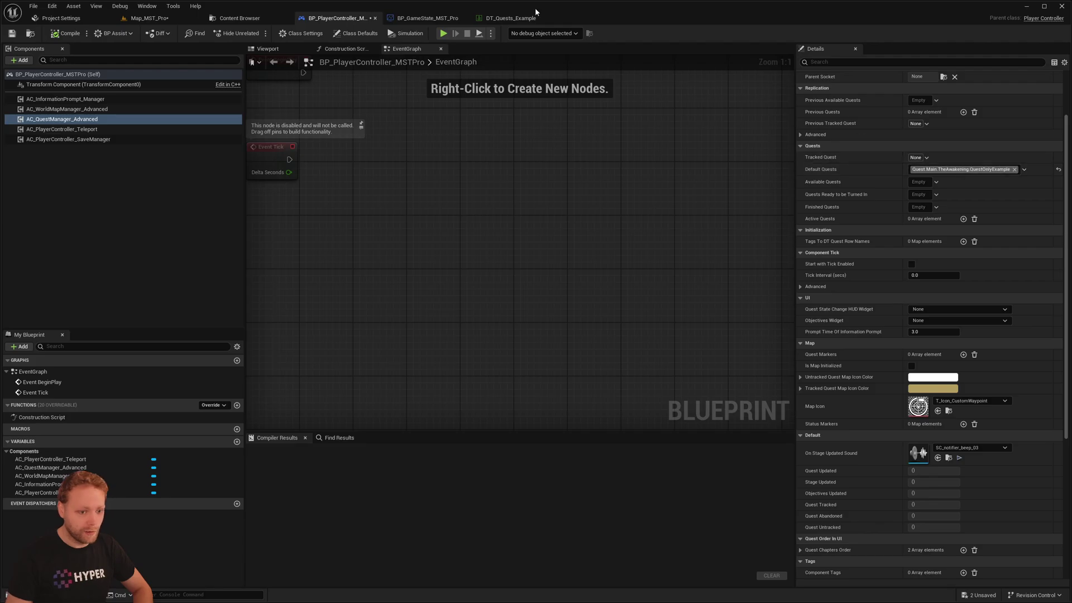
# Step: Compare The Awakening's Quest Tag in DT_Quests_Example with the Default Quests tag of AC_QuestManager_Advanced, and return to Map_MST_Pro
pyautogui.click(517, 19)
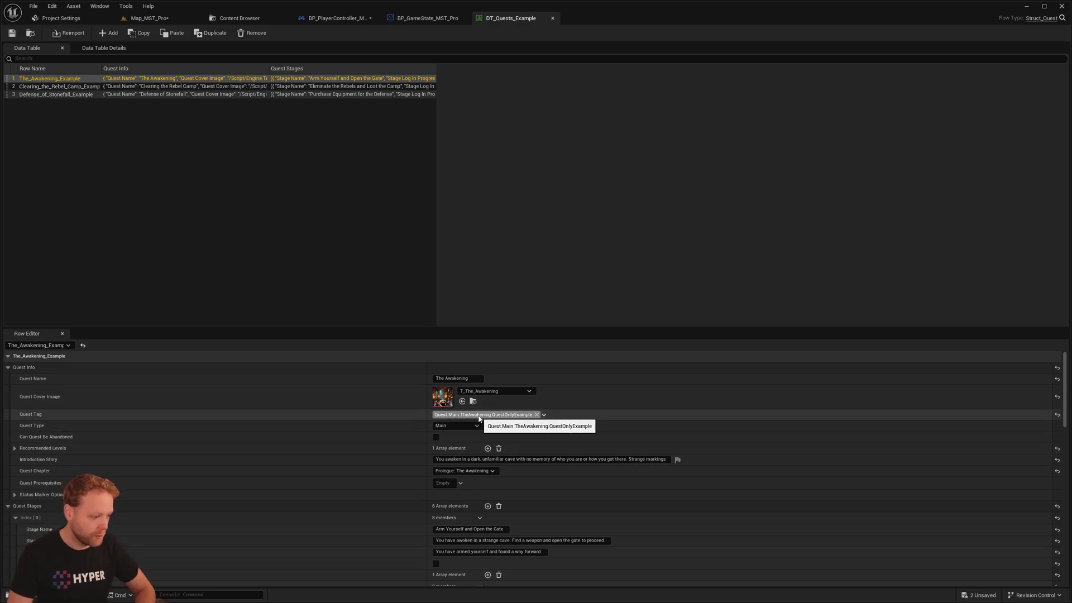
pyautogui.click(342, 20)
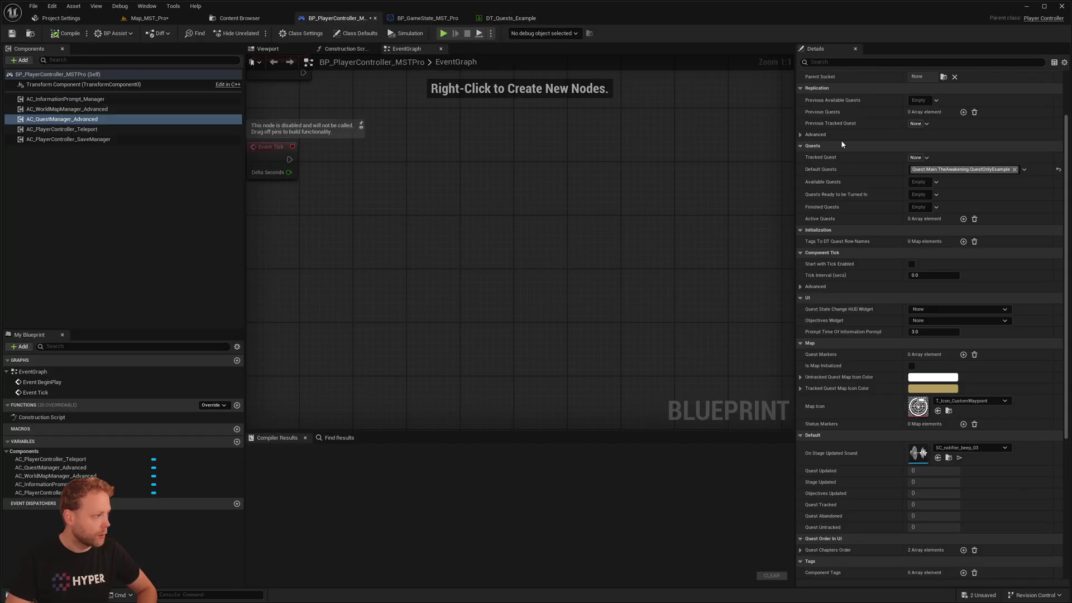
pyautogui.click(970, 173)
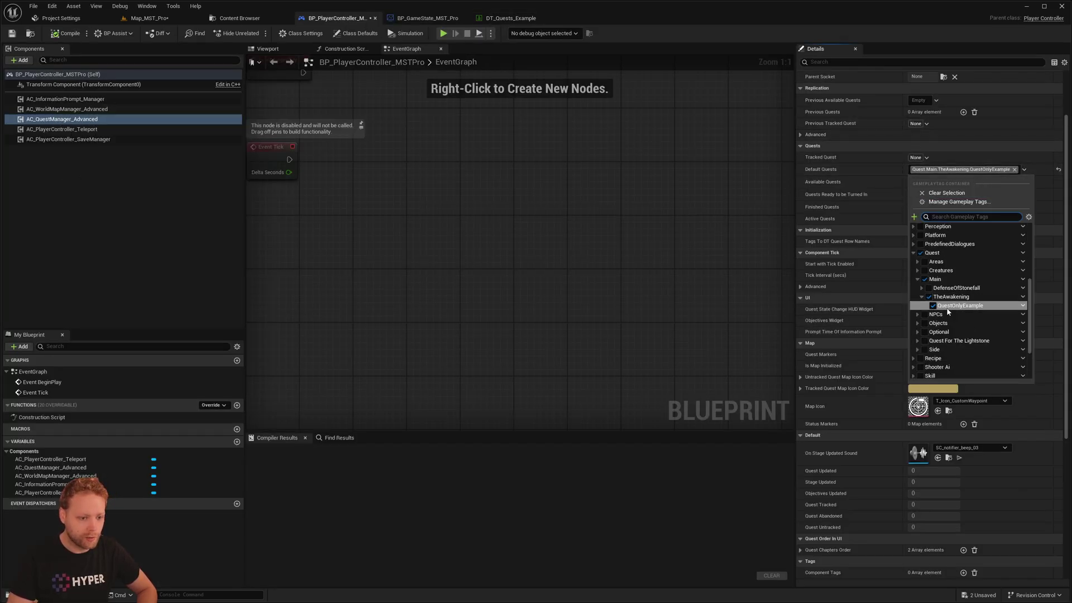
pyautogui.click(428, 128)
pyautogui.click(140, 20)
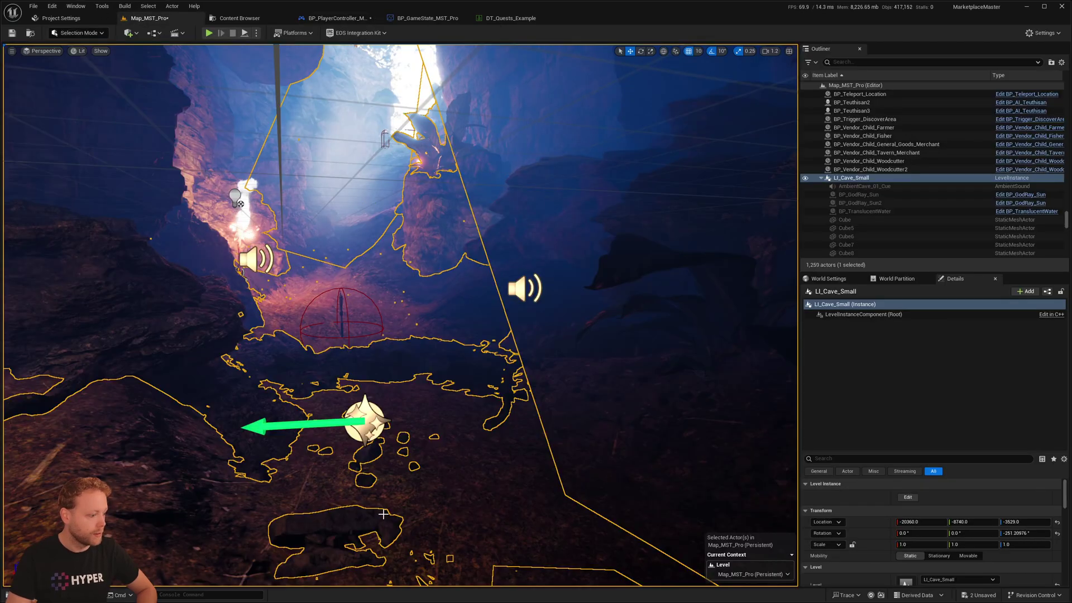
# Step: Play the level from the cave floor and pick up the Legend Dual Hatchet for the weapon objective
pyautogui.rightClick(370, 274)
pyautogui.click(395, 537)
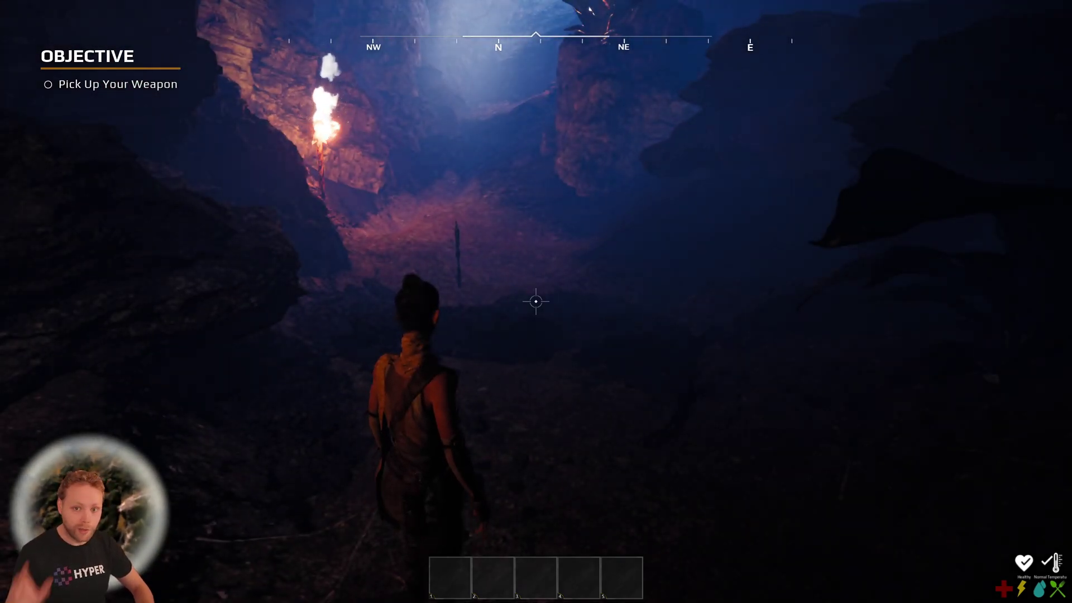
pyautogui.press('w')
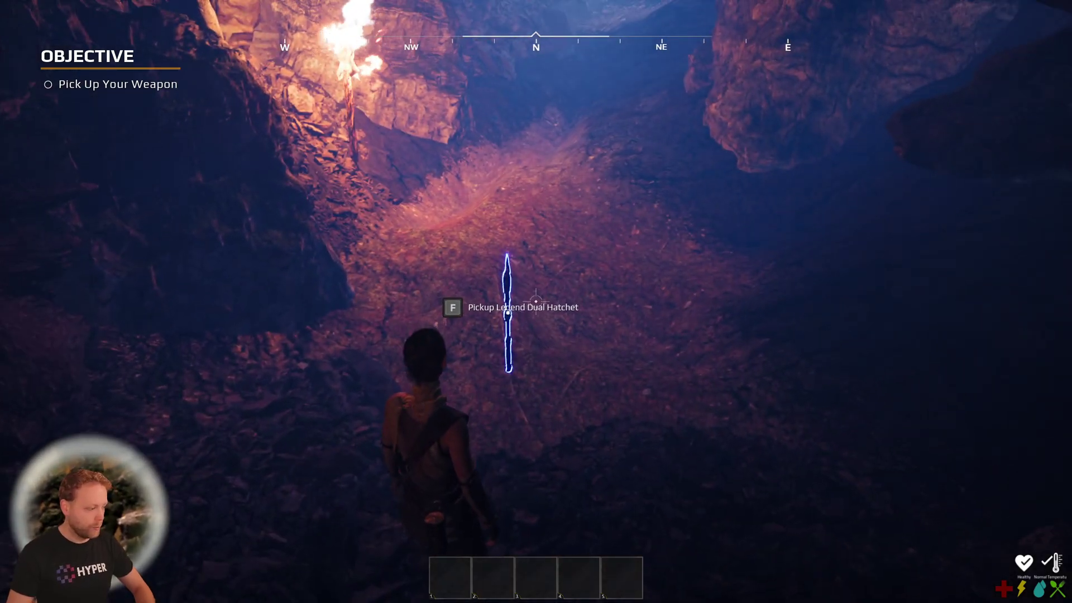
pyautogui.press('f')
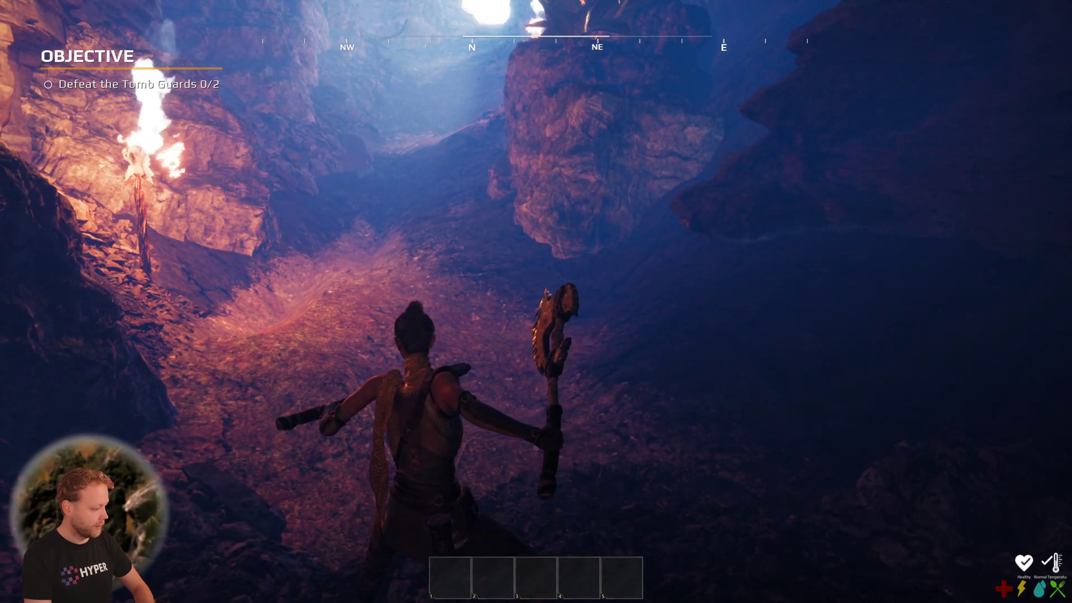
# Step: Run to the cave exit and attack both tomb guards to test the Defeat the Tomb Guards objective
pyautogui.press('w')
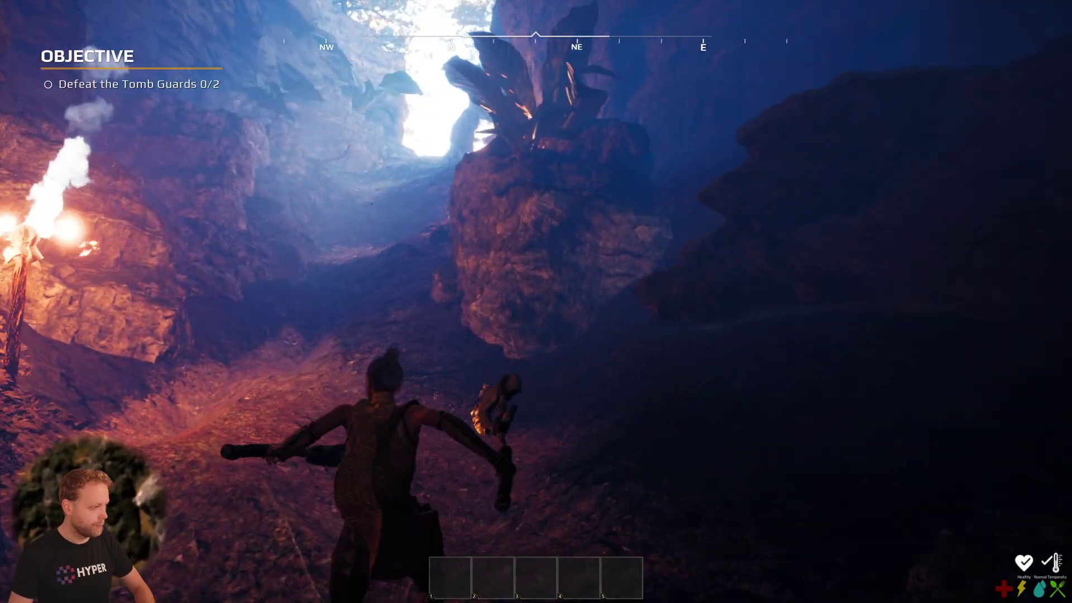
pyautogui.press('w')
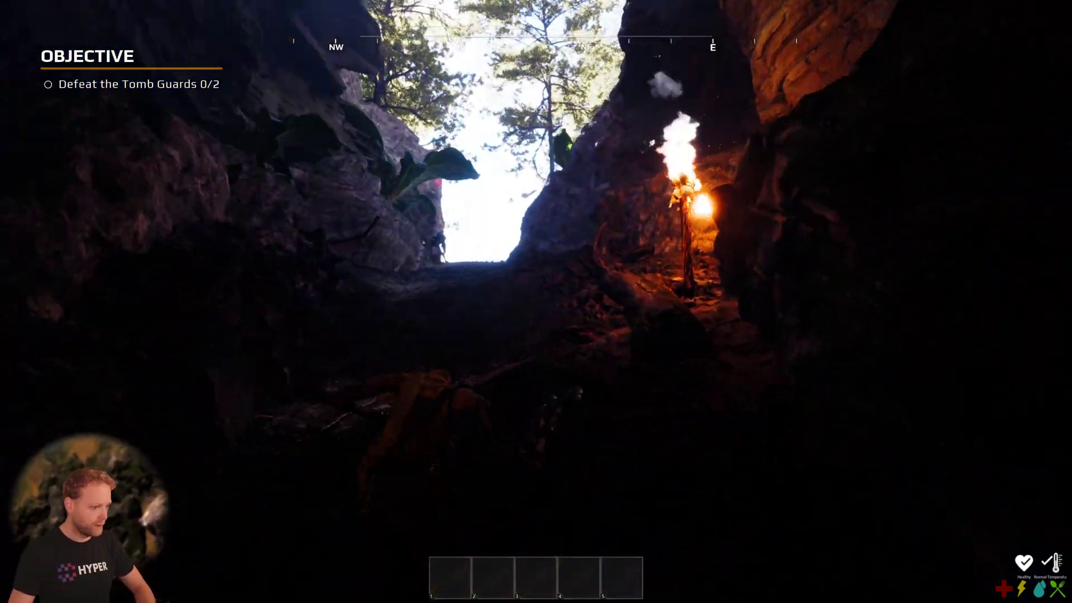
pyautogui.press('w')
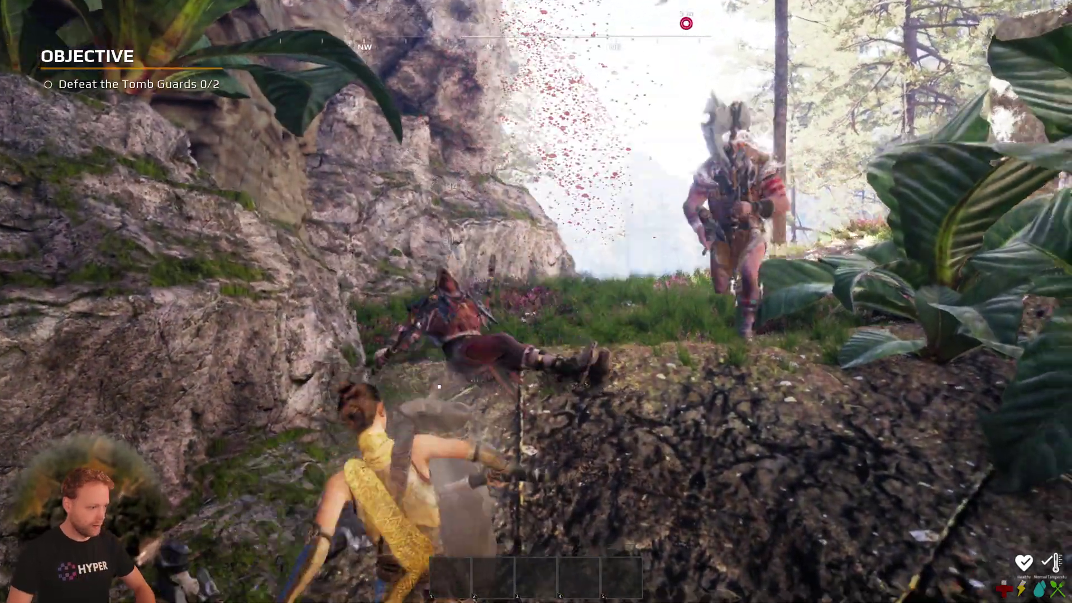
pyautogui.click(536, 301)
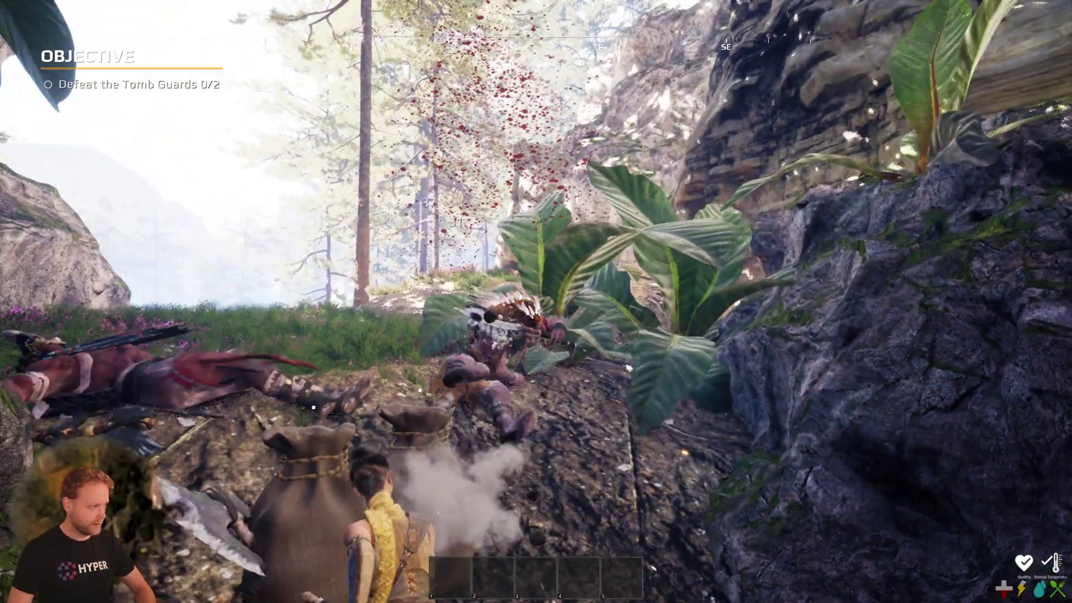
pyautogui.press('w')
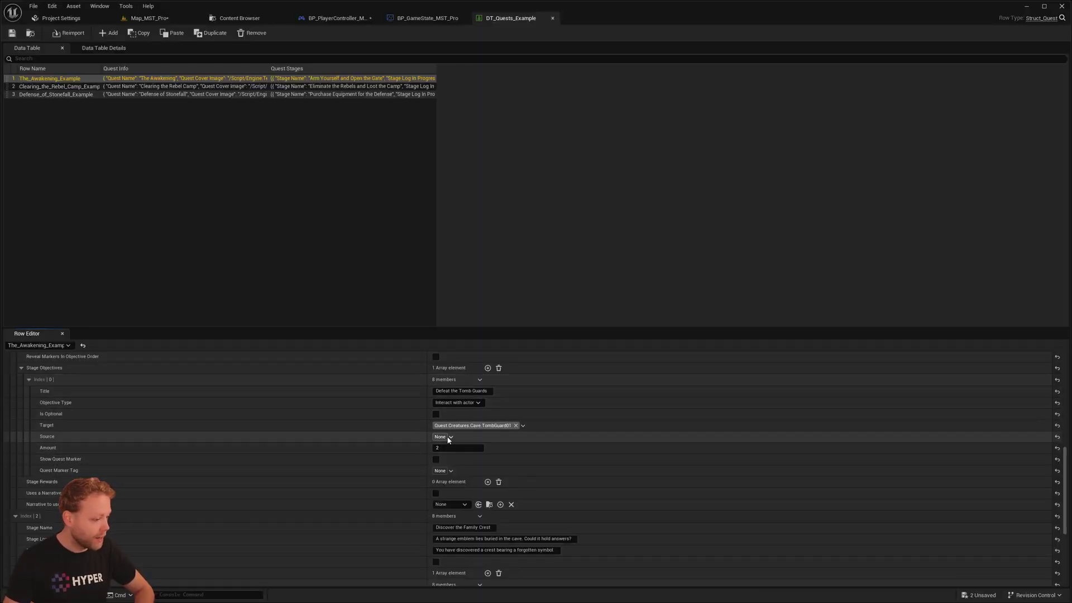
# Step: Set the Objective Type of the Defeat the Tomb Guards objective to Kill in DT_Quests_Example
pyautogui.click(455, 403)
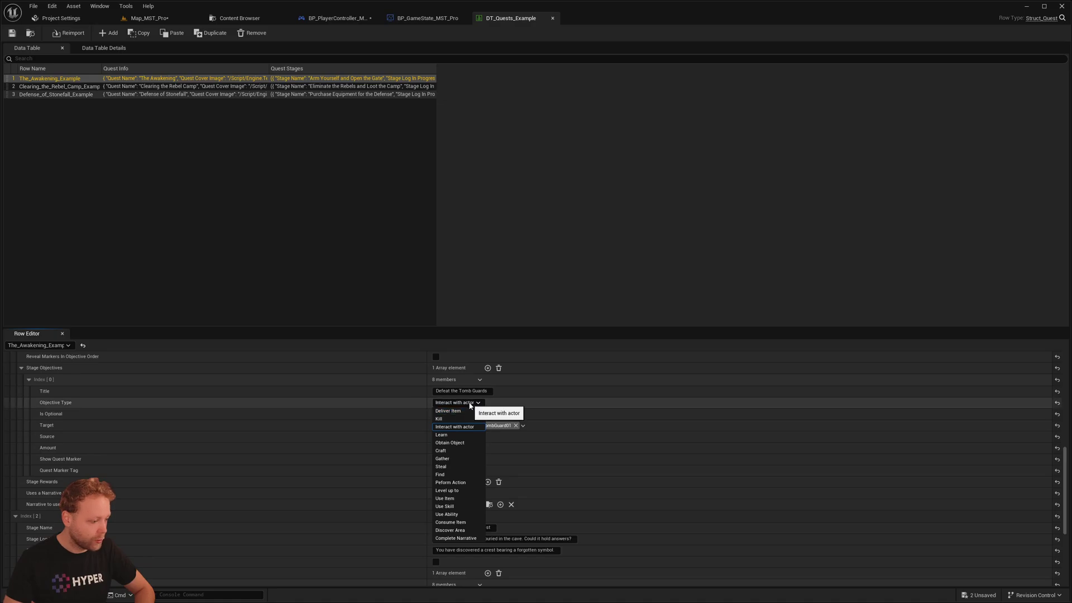
pyautogui.click(464, 419)
pyautogui.scroll(-1, 458, 513)
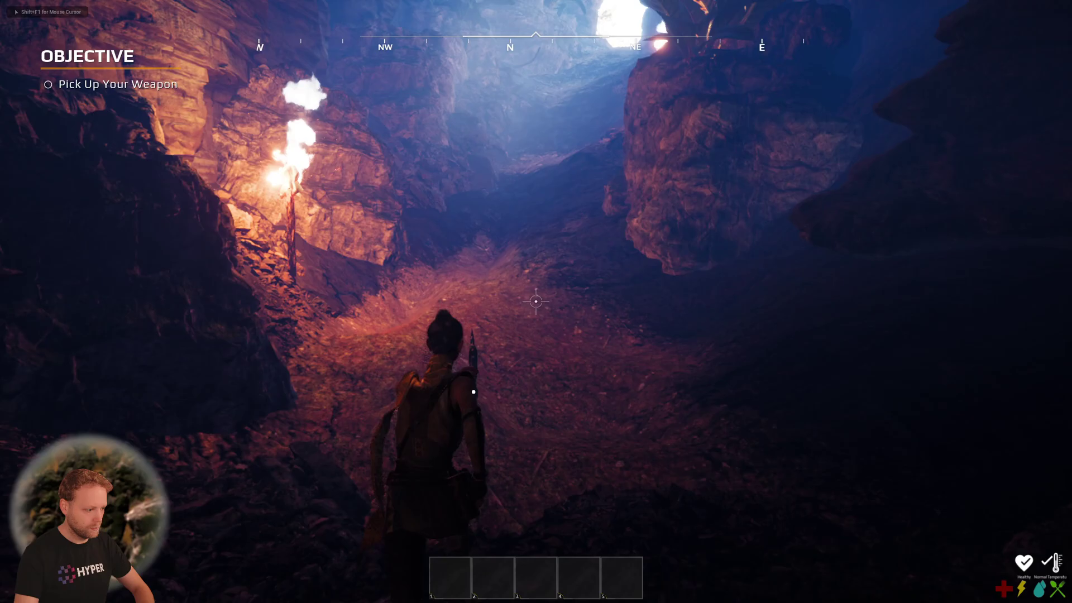
# Step: Replay the quest from the cave, collecting the weapon and killing the tomb guards to test the Kill objective
pyautogui.press('w')
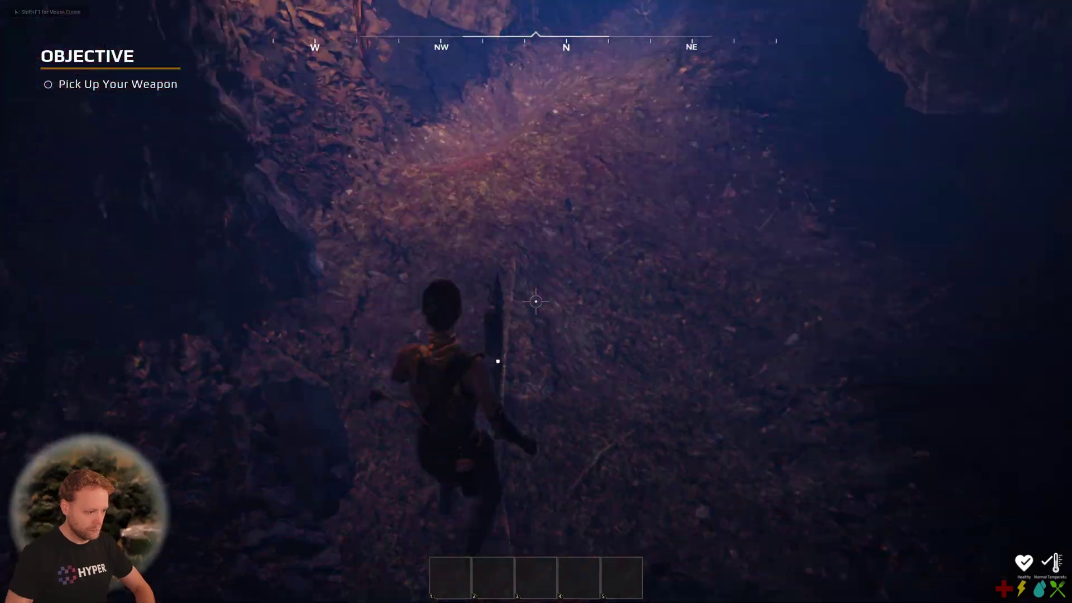
pyautogui.press('w')
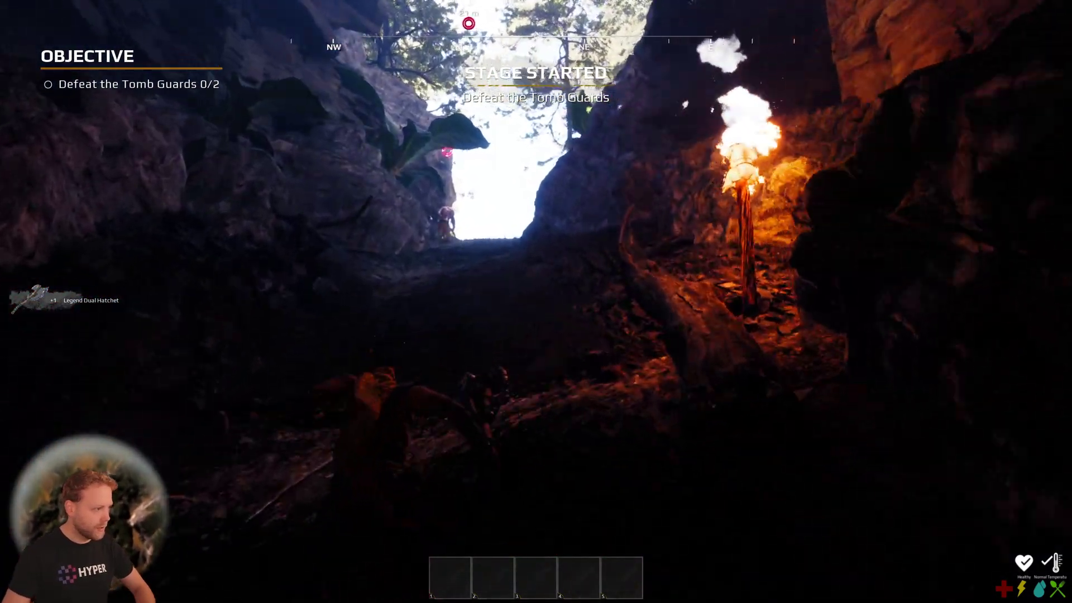
pyautogui.press('w')
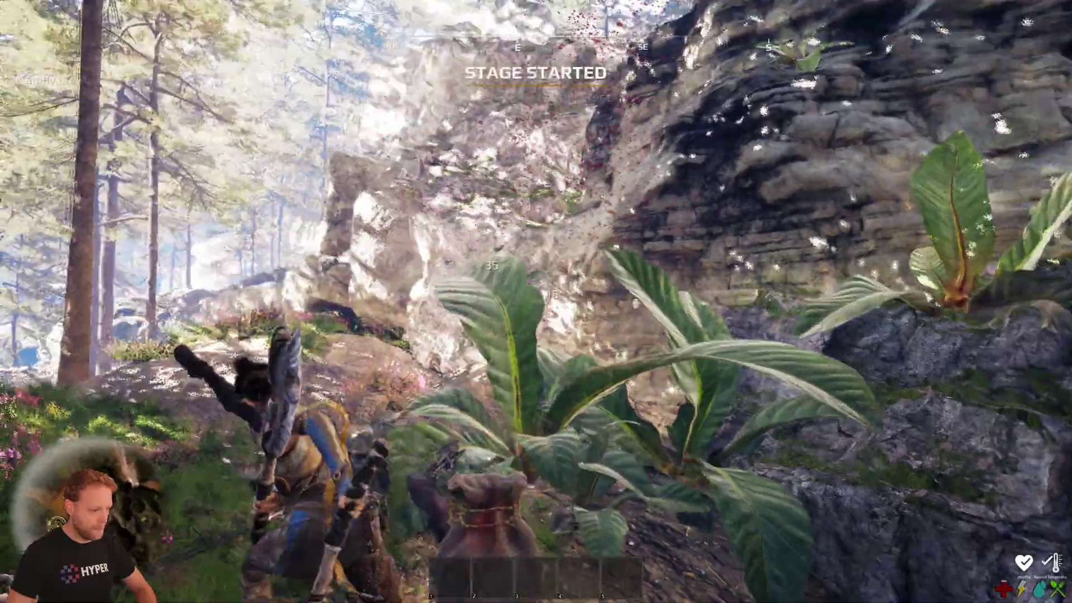
pyautogui.press('w')
# Step: Review The Awakening's current stage and its log in the in-game quest journal, and return to the game
pyautogui.press('Tab')
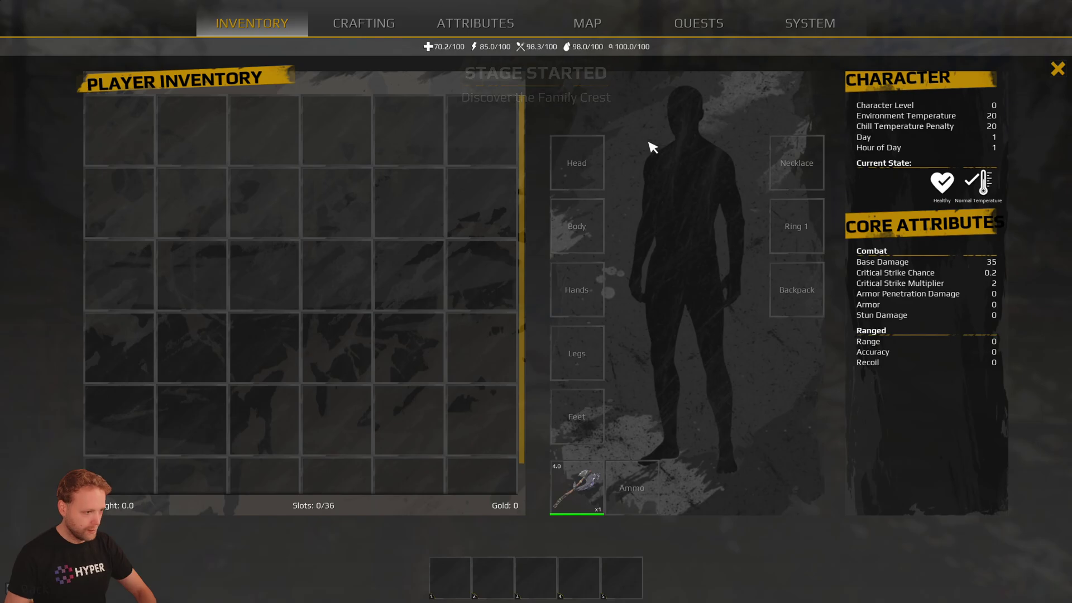
pyautogui.click(735, 24)
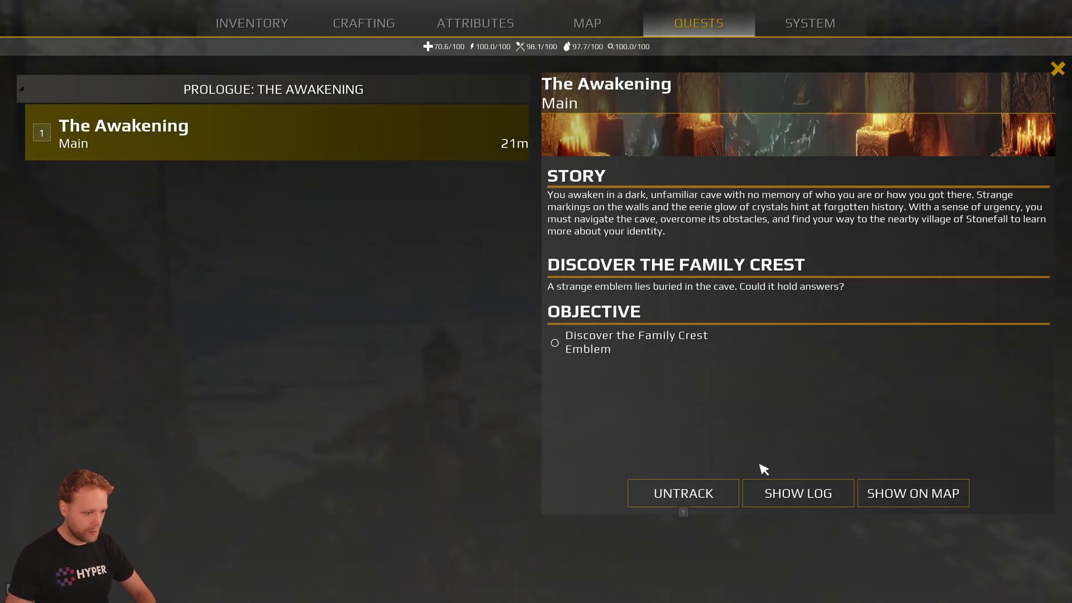
pyautogui.click(787, 495)
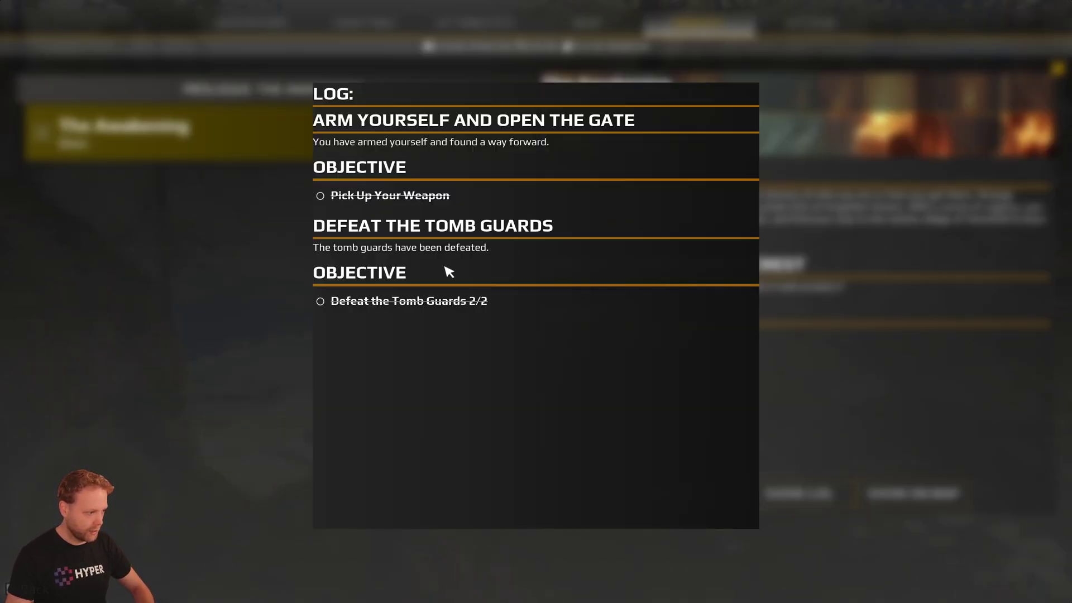
pyautogui.press('Tab')
pyautogui.press('Tab')
# Step: Run the character through the clearing by the cliff to test the Discover the Family Crest trigger
pyautogui.press('w')
pyautogui.press('w')
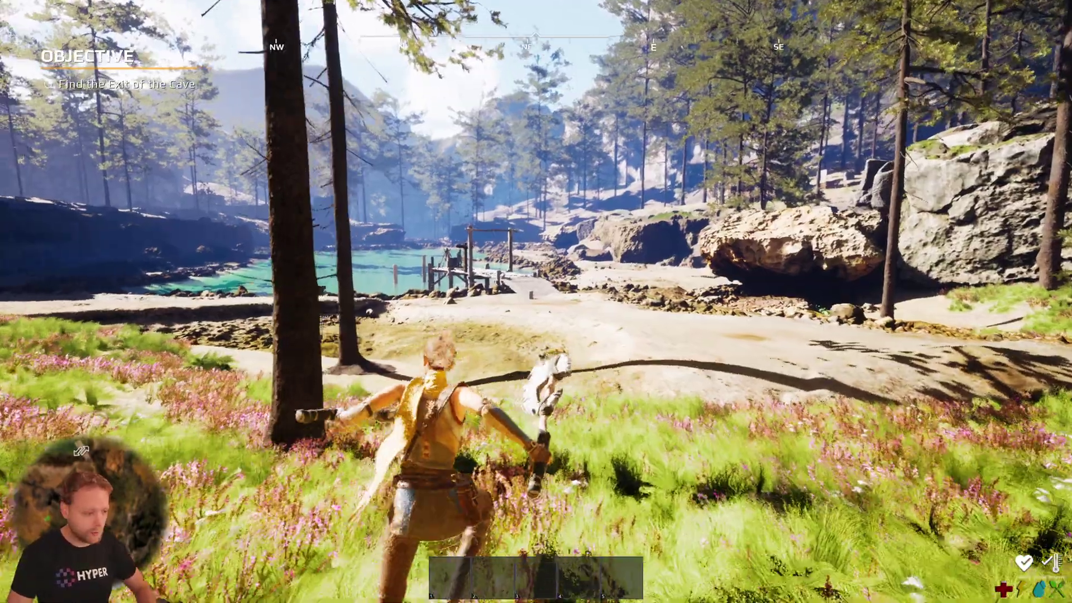
pyautogui.press('w')
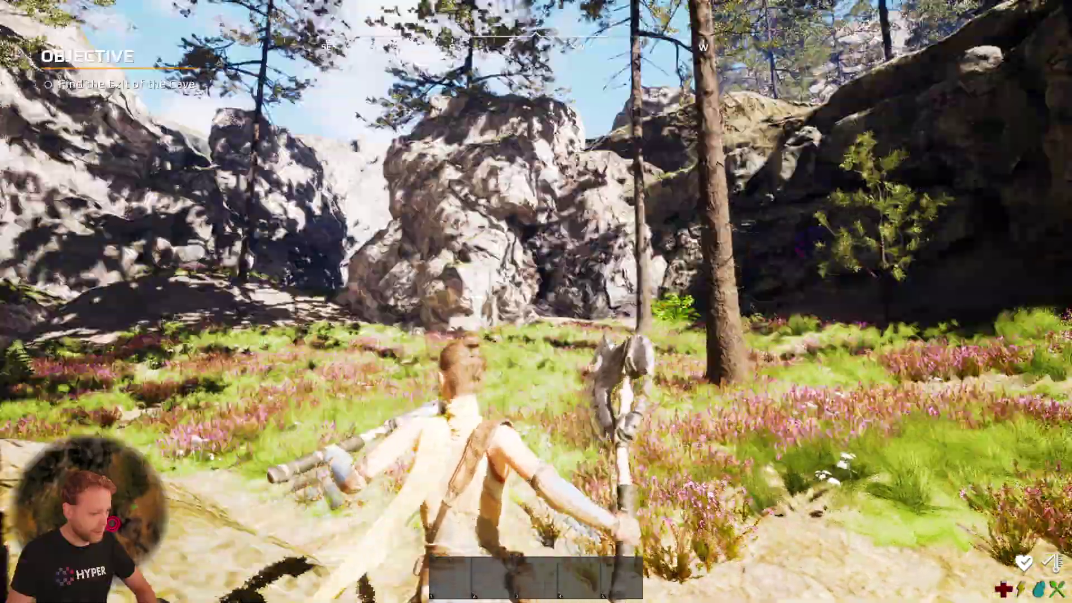
pyautogui.press('w')
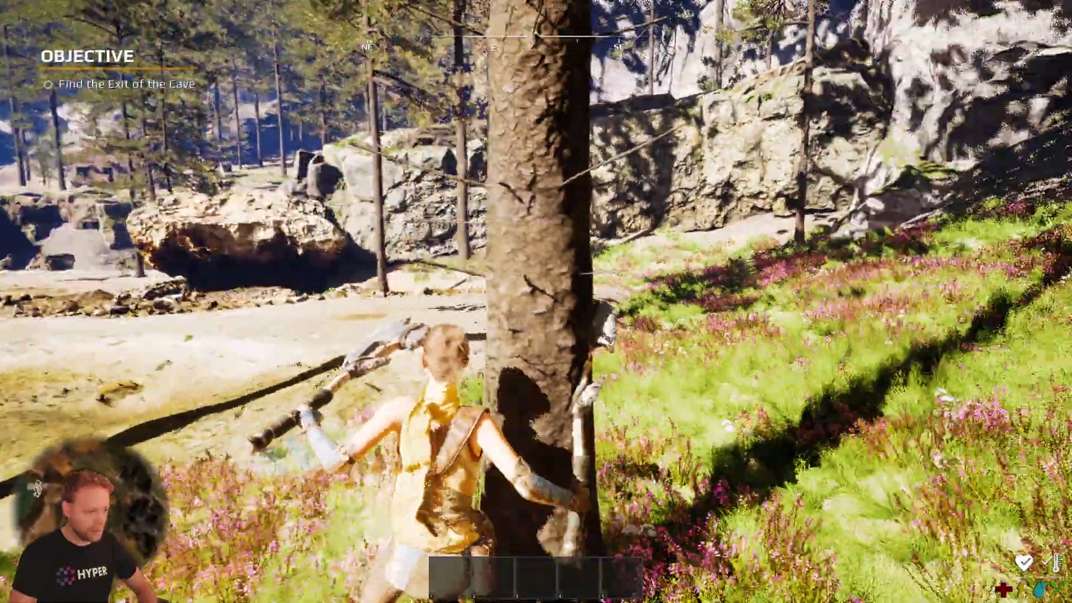
pyautogui.press('w')
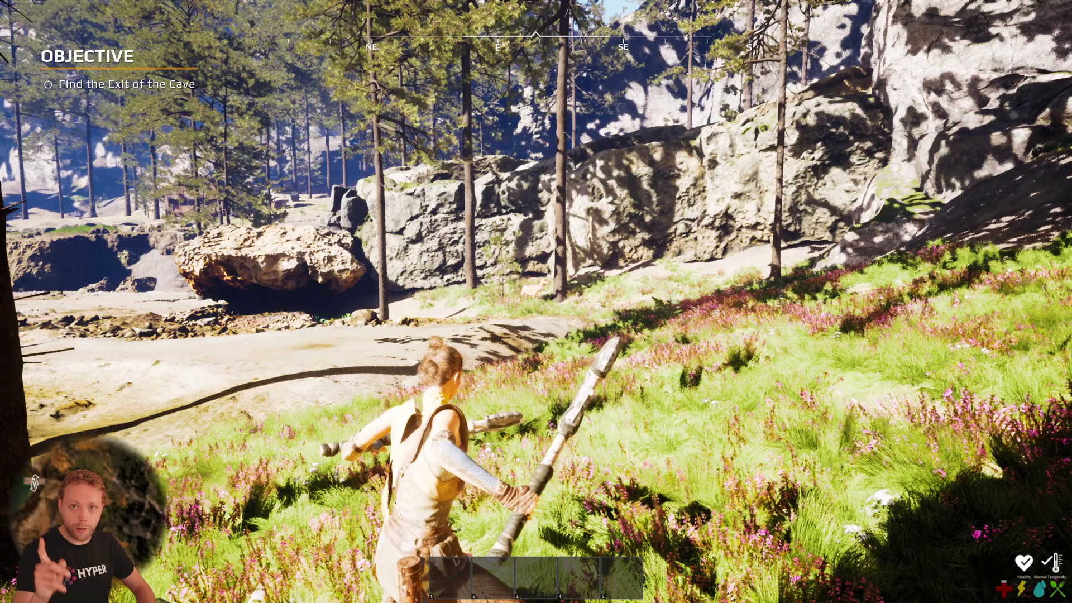